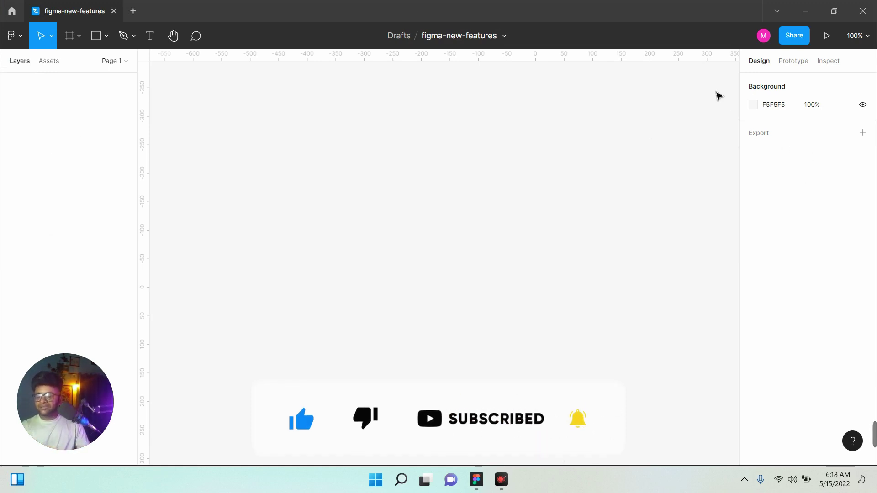
Switch Figma's theme to Dark, zoom the canvas out to 25%, then return to Light.
left_click(21, 37)
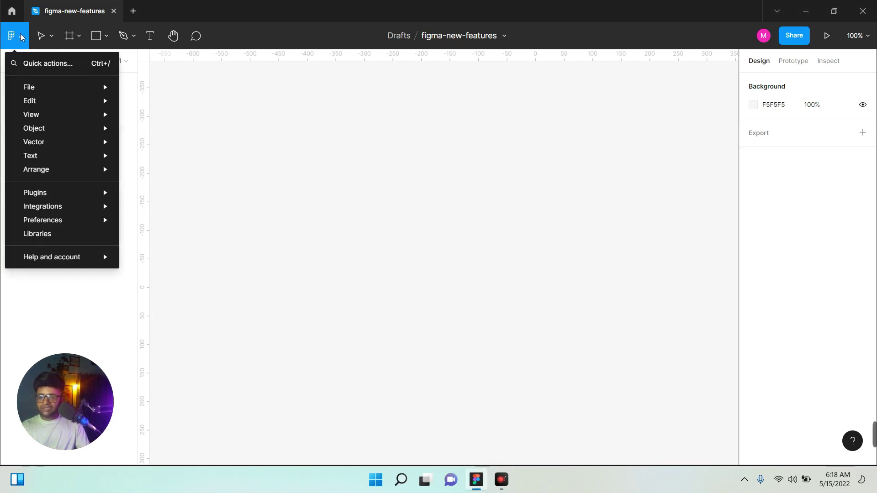
mouse_move(42, 220)
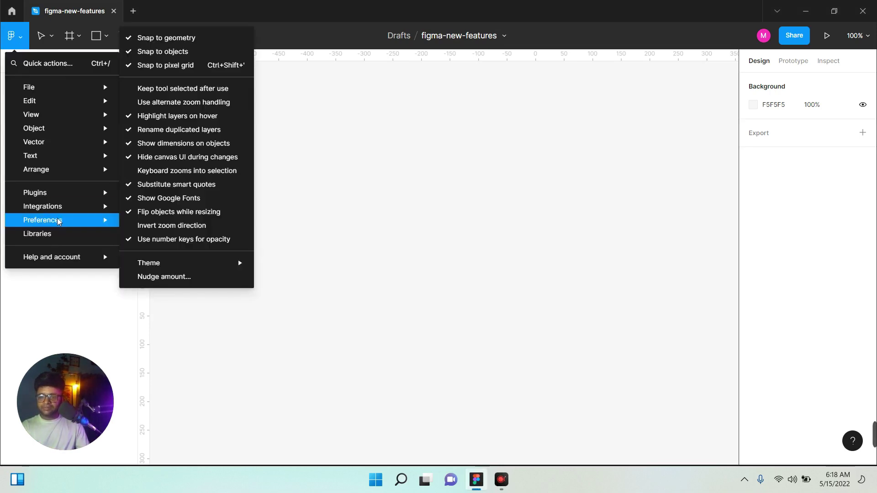
mouse_move(148, 263)
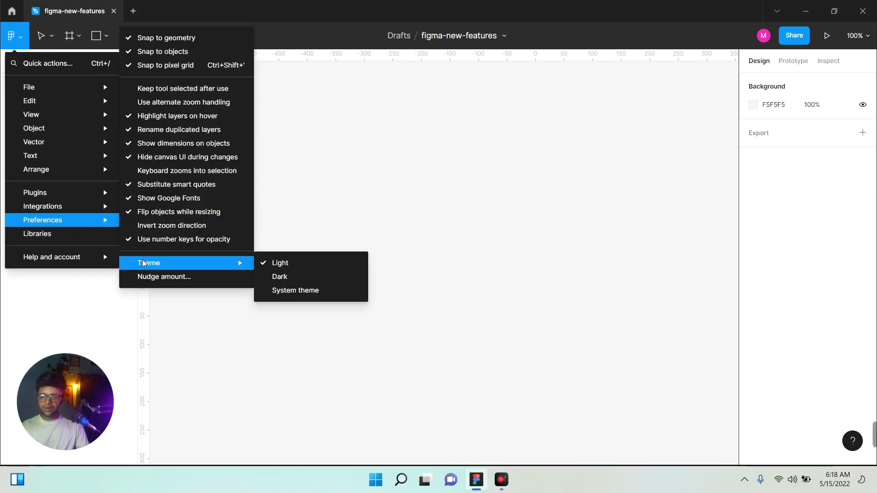
left_click(279, 276)
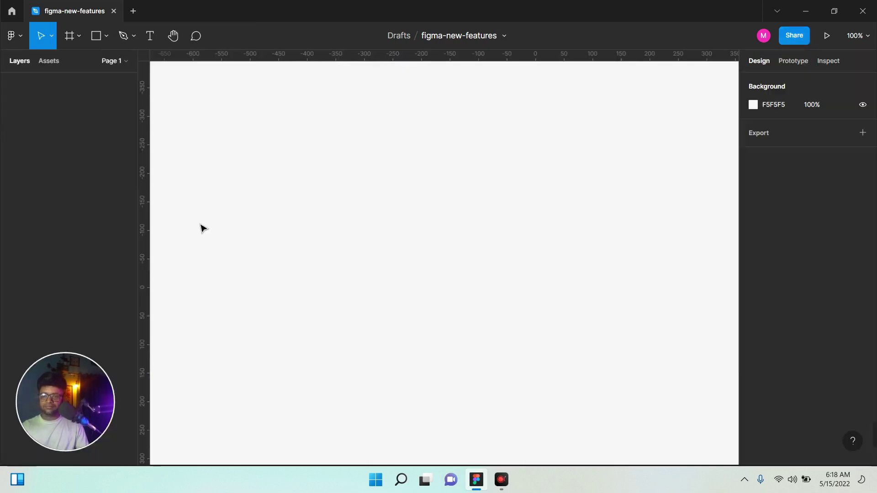
key("minus")
key("minus")
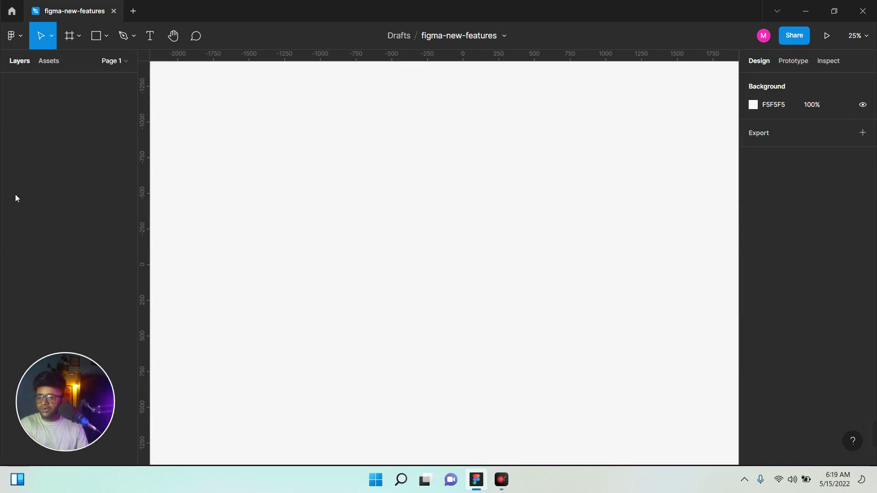
left_click(22, 43)
mouse_move(43, 220)
mouse_move(149, 263)
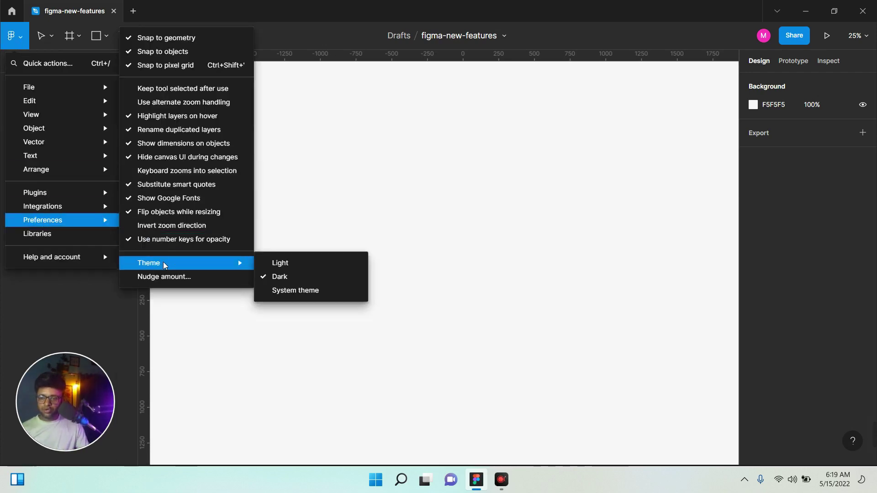
left_click(288, 266)
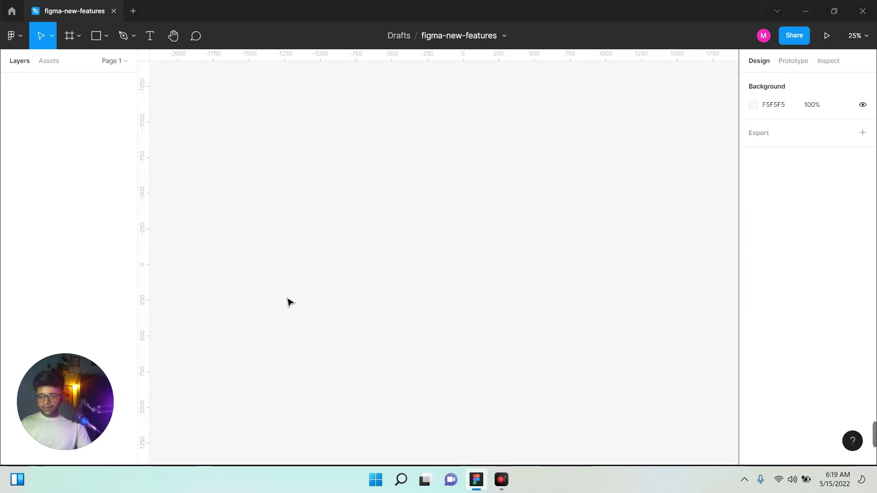
Draw a wide 1680 × 488 rectangle near the top left of the canvas.
left_click(106, 36)
left_click(119, 62)
mouse_move(228, 112)
left_mouse_down()
mouse_move(331, 159)
mouse_move(468, 182)
left_mouse_up()
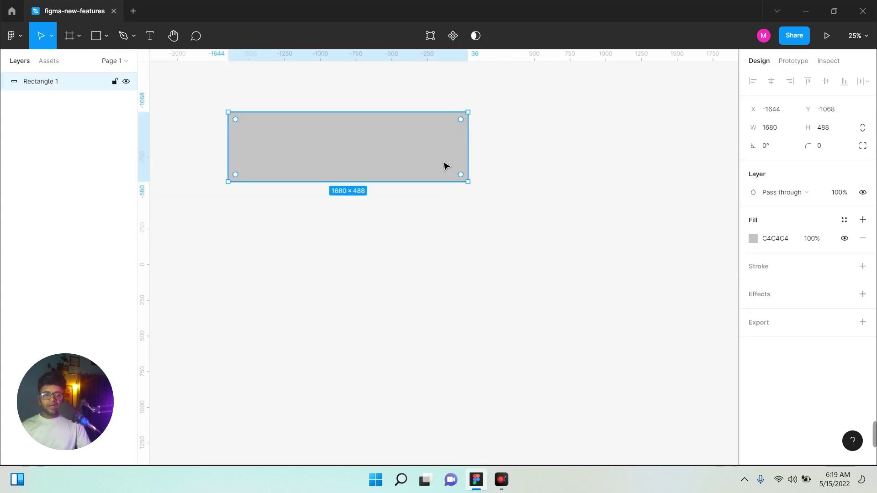
mouse_move(809, 267)
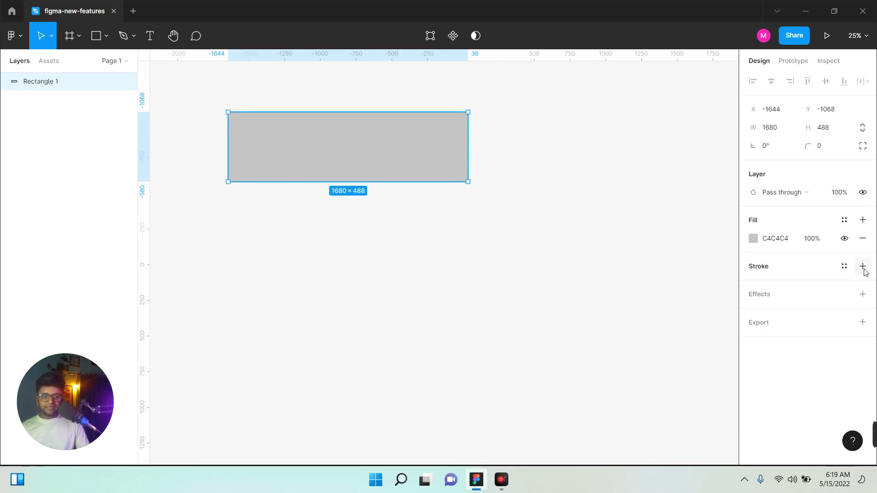
Give the rectangle a red FF0A0A stroke with weight 14.
left_click(863, 268)
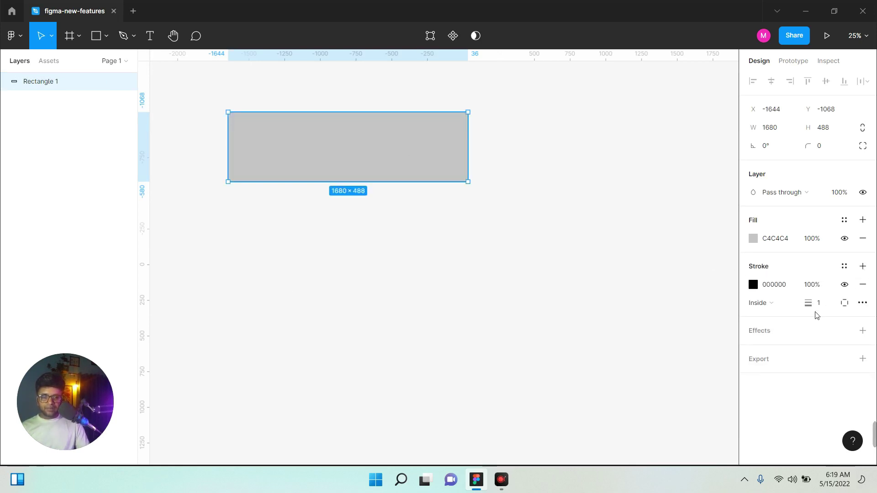
left_click(807, 303)
type("5")
key("Return")
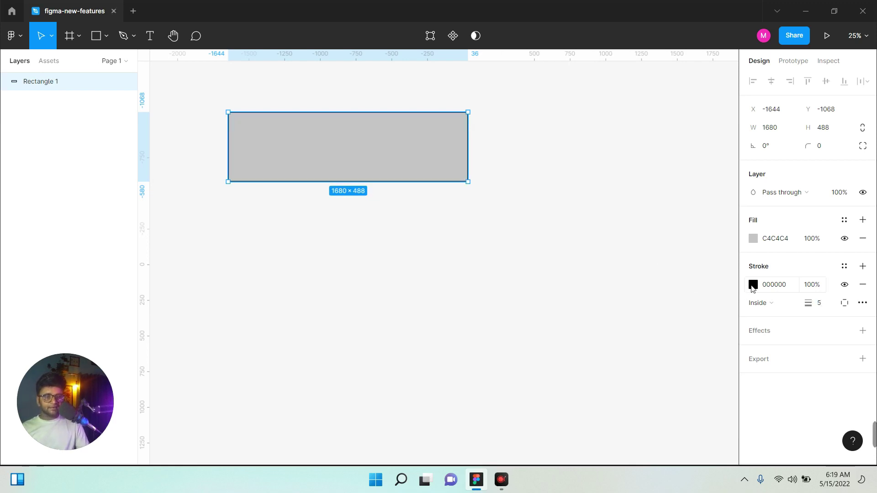
left_click(753, 288)
mouse_move(648, 204)
left_mouse_down()
mouse_move(727, 195)
mouse_move(735, 176)
left_mouse_up()
left_click(728, 167)
left_click(820, 303)
key("Up")
key("Up")
key("Up")
key("Up")
key("Up")
key("Up")
key("Up")
key("Up")
key("Up")
left_click(460, 218)
left_click(370, 143)
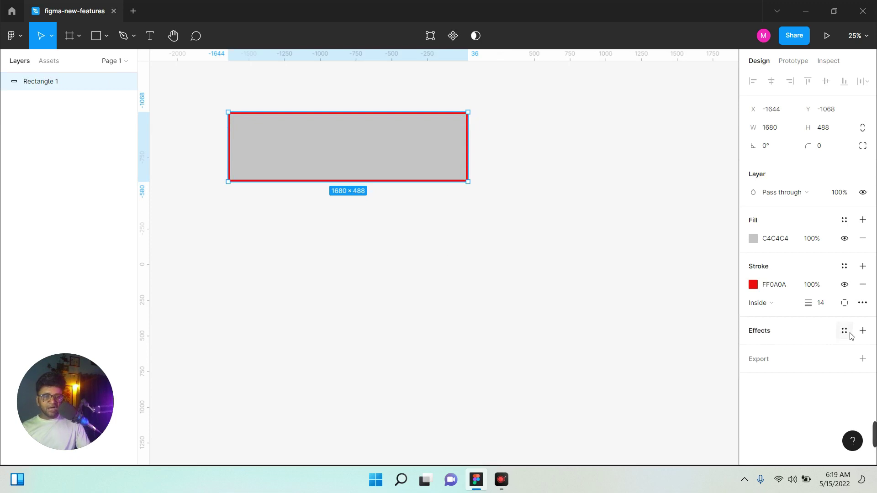
Restrict the rectangle's stroke to the top, then bottom, then left edge only.
left_click(847, 305)
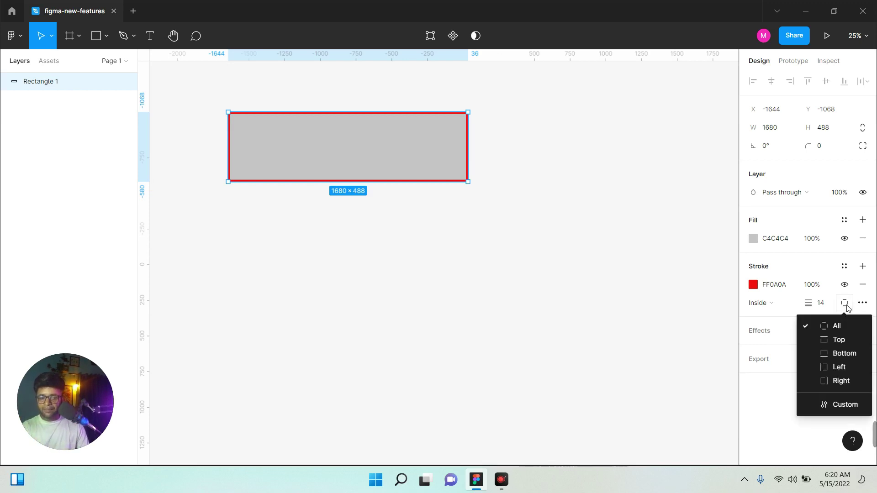
left_click(845, 339)
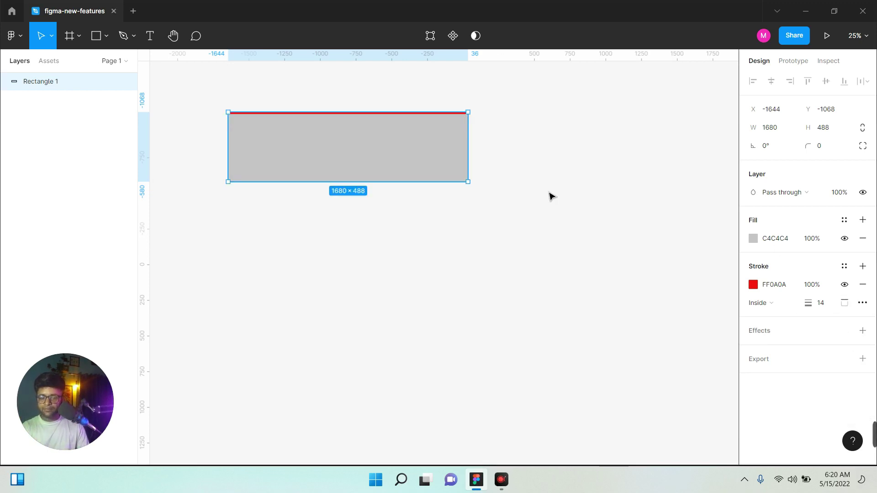
left_click(844, 304)
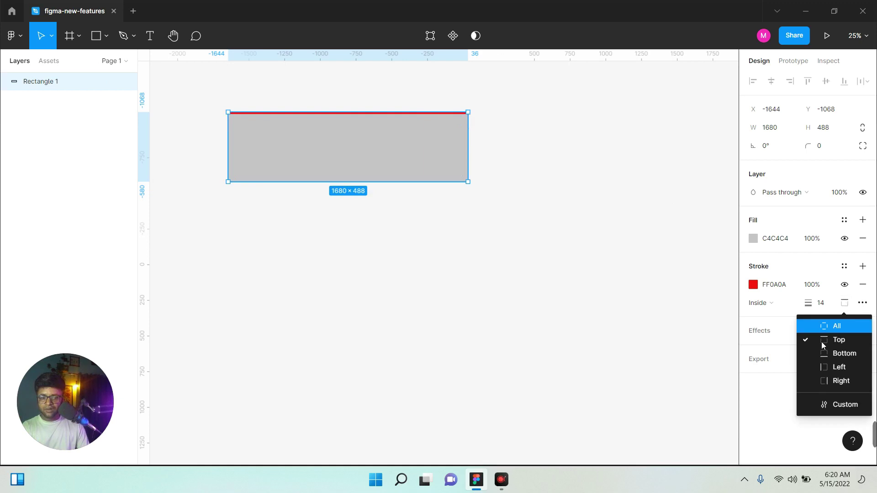
left_click(832, 353)
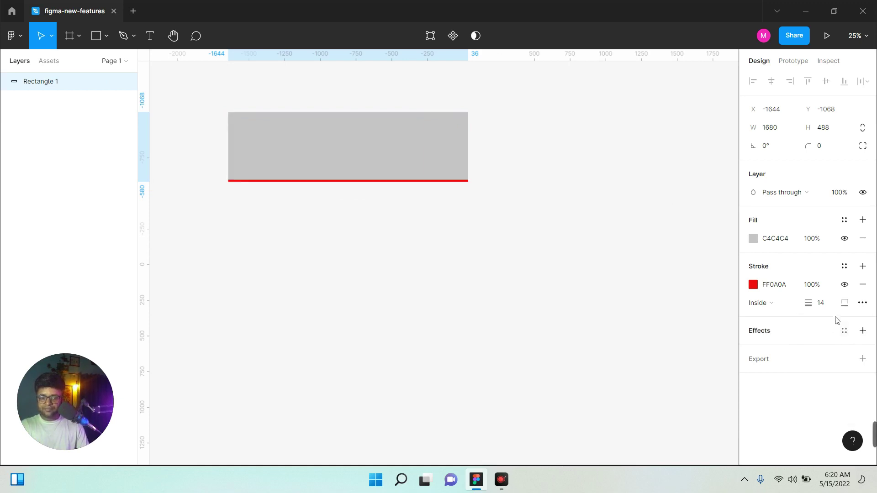
left_click(845, 304)
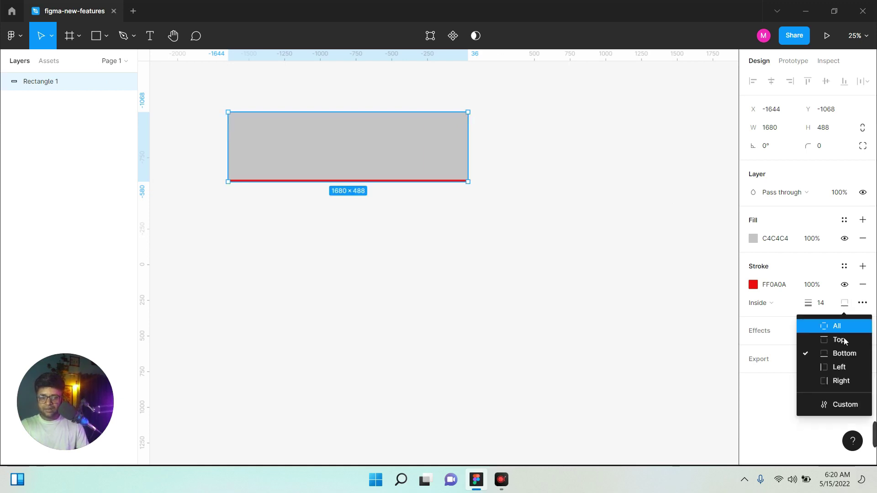
left_click(844, 365)
Thicken the stroke to 43, toggle its visibility, and move it to the right edge only.
left_click(820, 302)
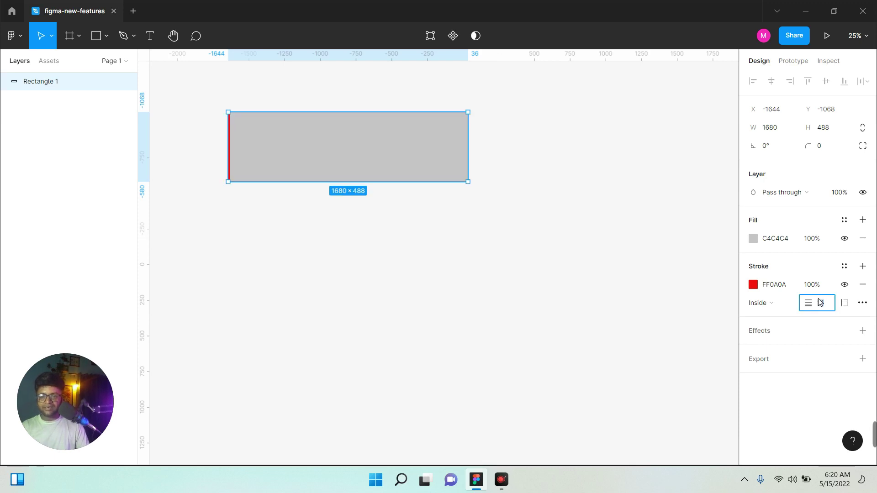
key("shift+Up")
key("shift+Up")
key("shift+Up")
key("shift+Up")
key("shift+Up")
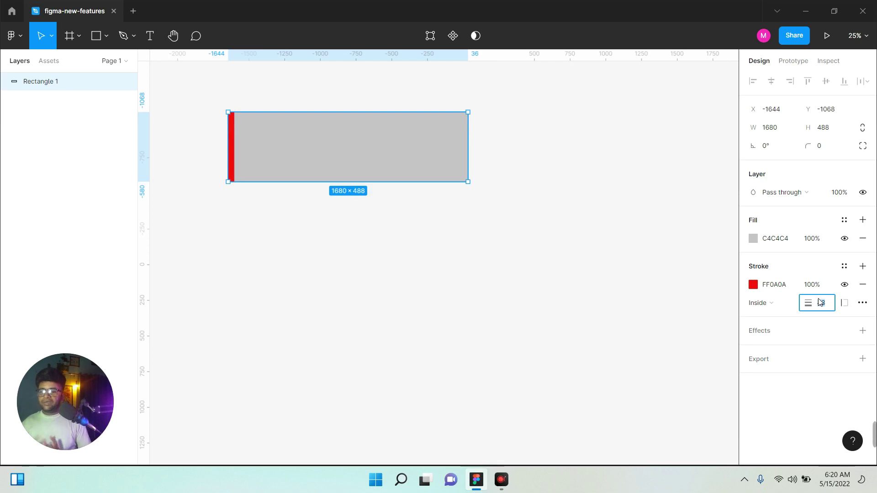
left_click(845, 284)
left_click(845, 284)
left_click(845, 285)
left_click(845, 285)
left_click(847, 305)
left_click(846, 379)
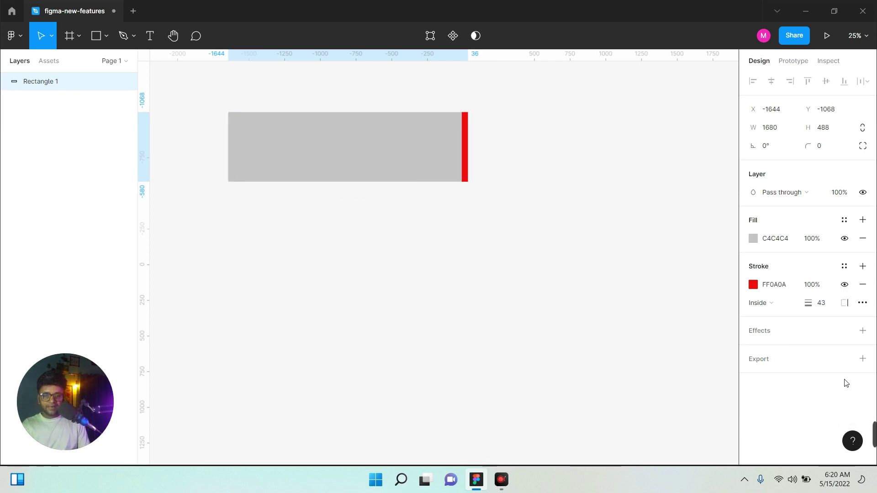
left_click(844, 304)
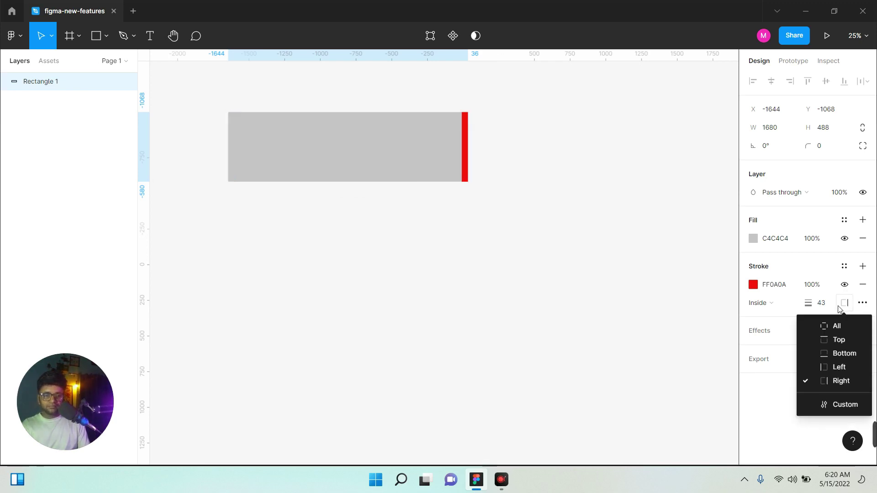
Switch strokes to Custom per side: left 22, right reduced, top 0.
left_click(838, 404)
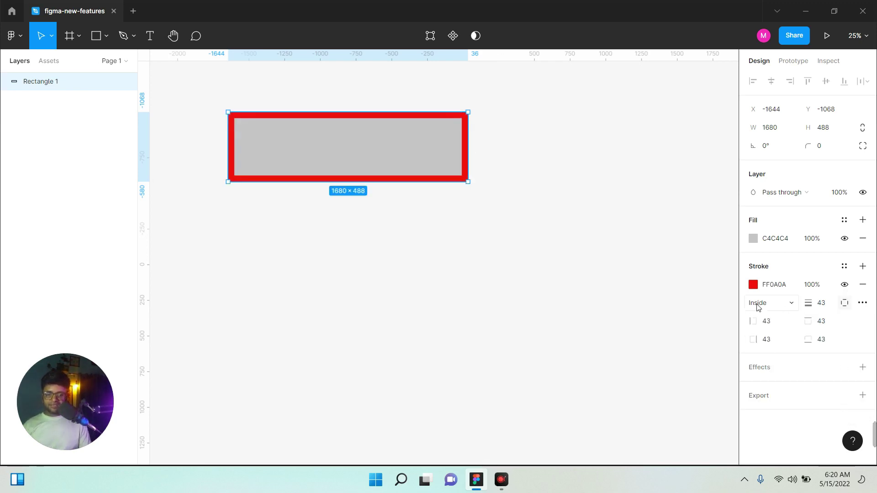
left_click(774, 329)
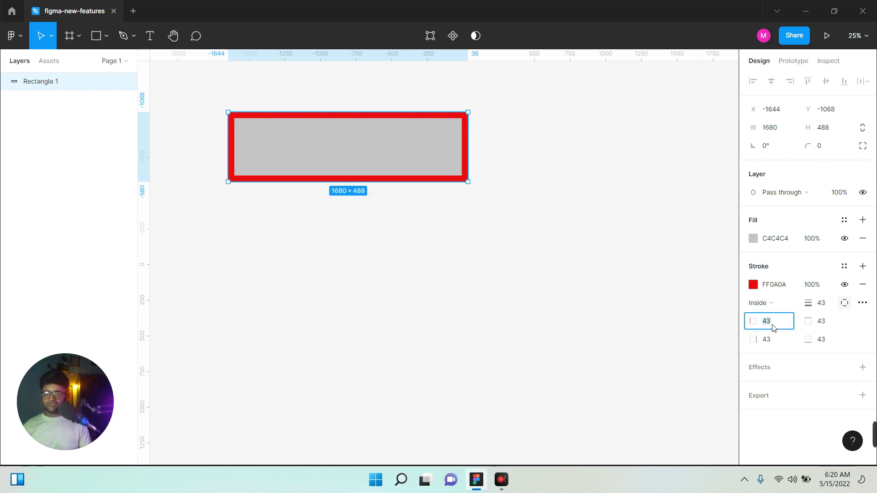
type("1")
key("Return")
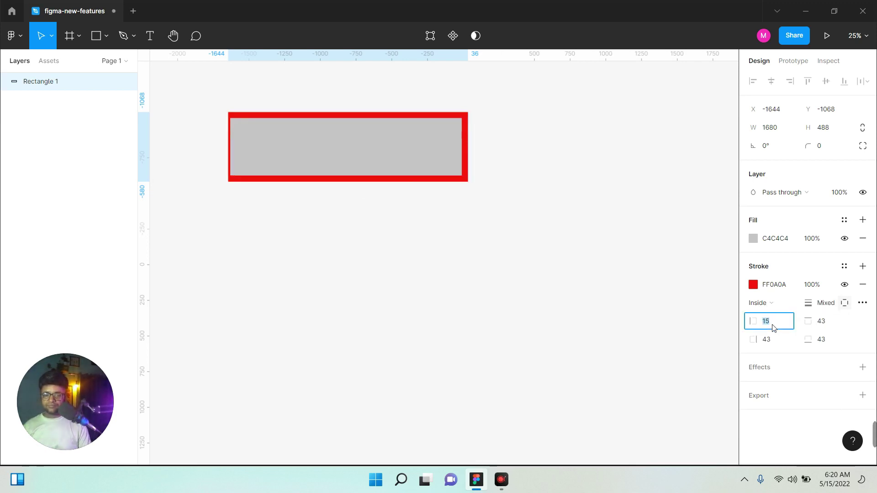
type("22")
key("shift+Up")
key("shift+Up")
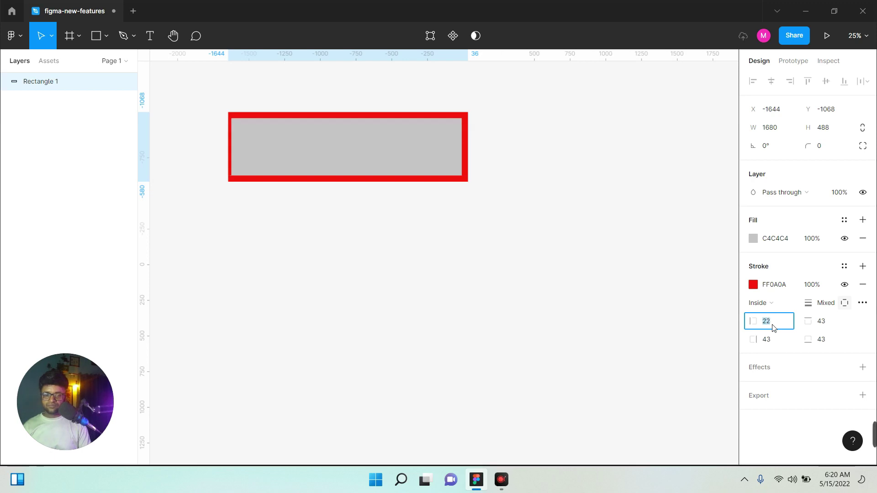
key("Tab")
key("shift+Down")
key("shift+Down")
key("shift+Down")
key("Down")
key("Down")
key("Down")
key("Down")
key("Down")
key("Down")
key("Tab")
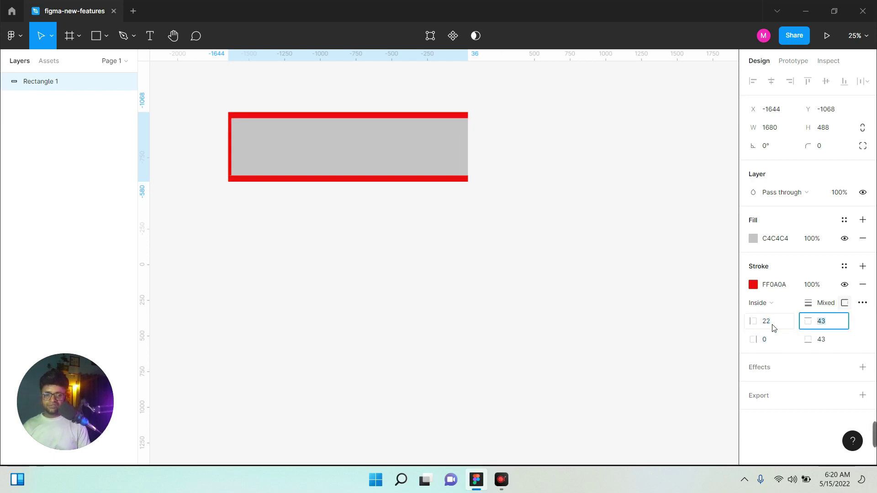
type("0")
key("Return")
Set the right stroke to 20 and the bottom stroke to 50.
left_click(827, 347)
type("0")
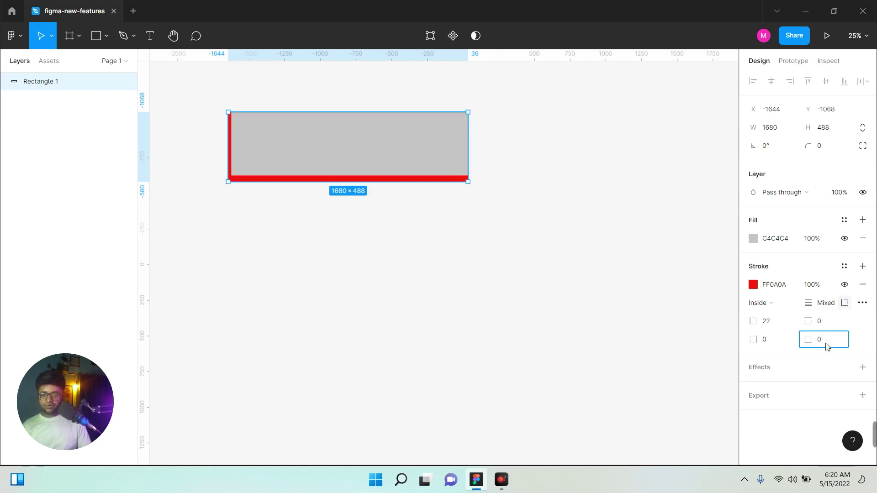
key("Return")
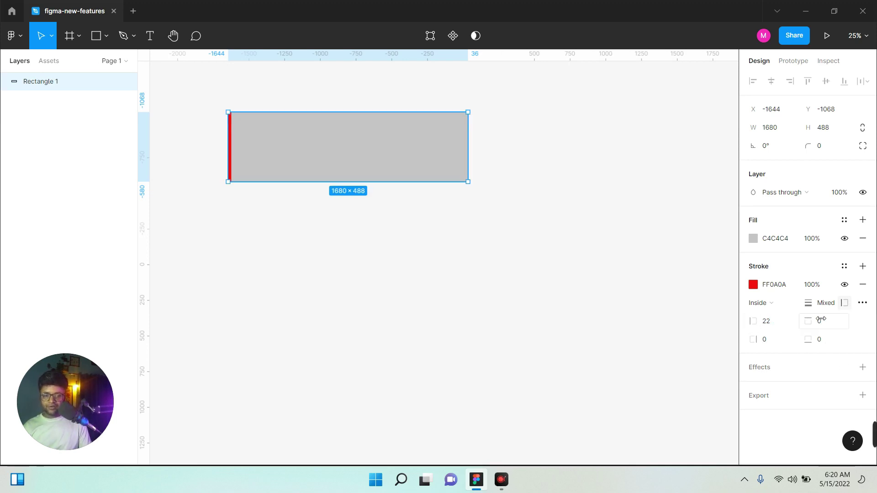
left_click(768, 342)
type("20")
key("Return")
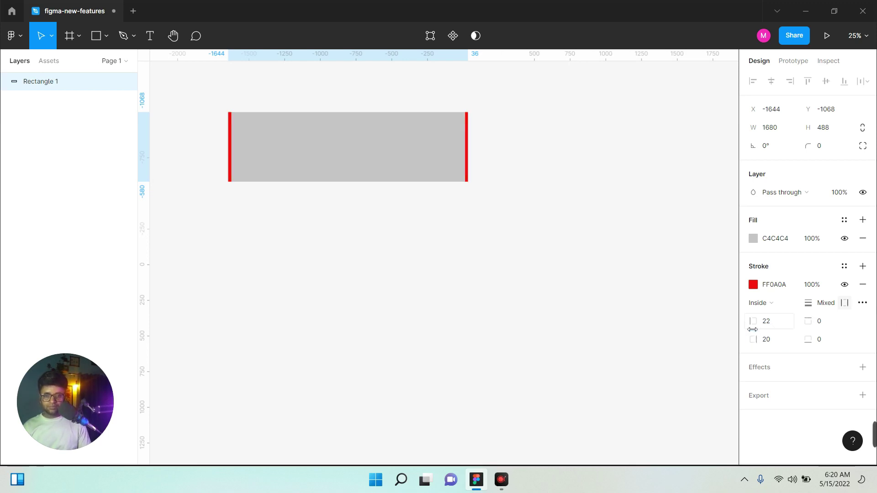
left_click(807, 347)
type("20")
key("Return")
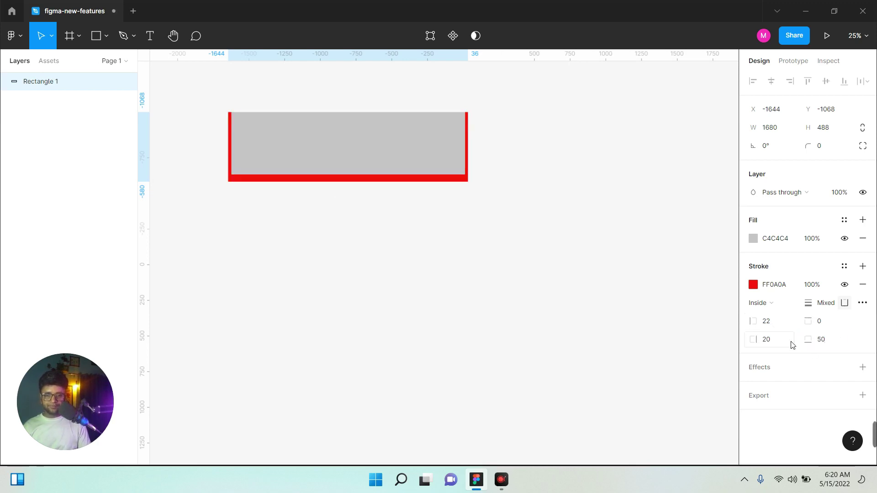
left_click(571, 373)
Select the red-stroked Rectangle 1 and delete it.
left_click(359, 172)
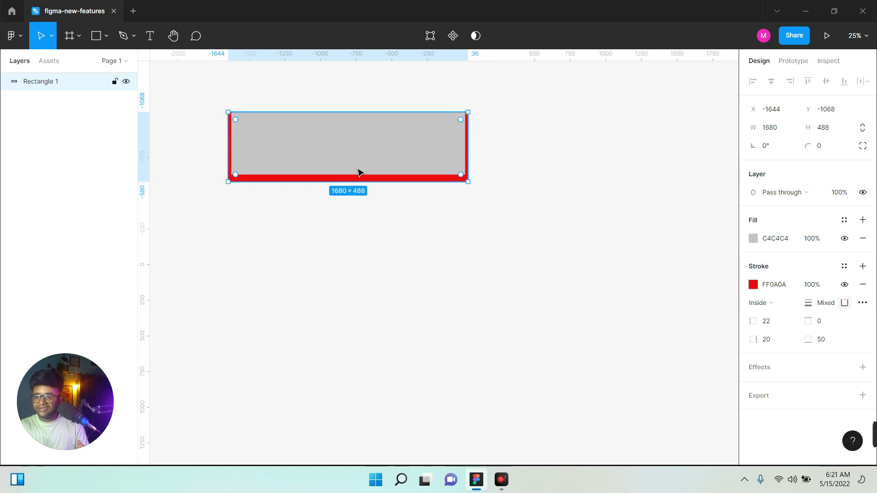
key("Delete")
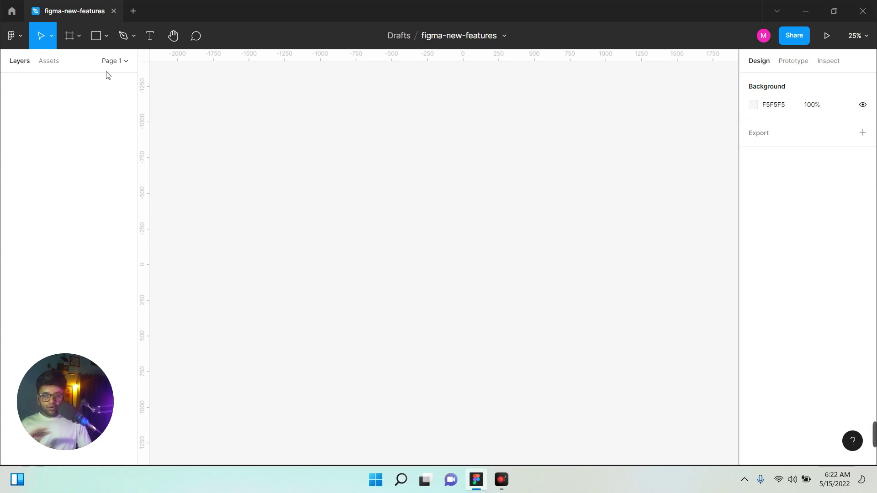
Draw a circle on the left side of the canvas.
left_click(106, 36)
left_click(112, 108)
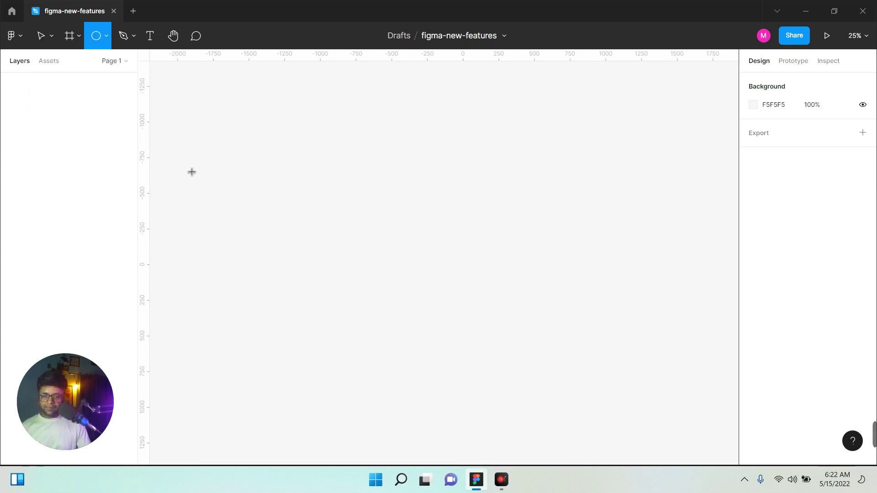
left_click_drag(230, 154, 309, 233)
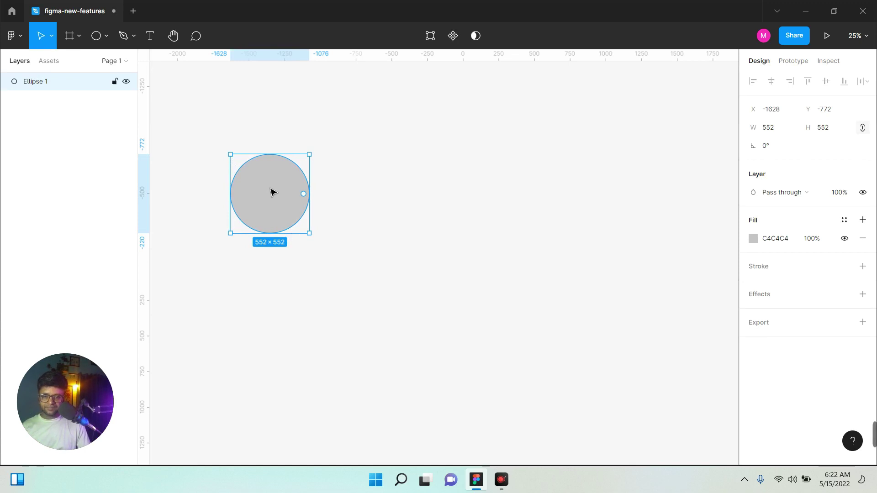
Fill the circle with an Unsplash portrait photo via the Plugins menu.
right_click(261, 157)
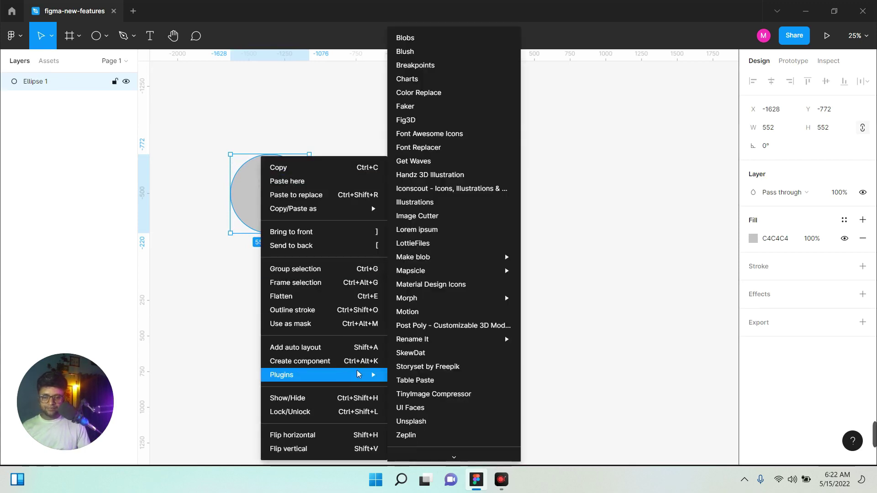
left_click(408, 422)
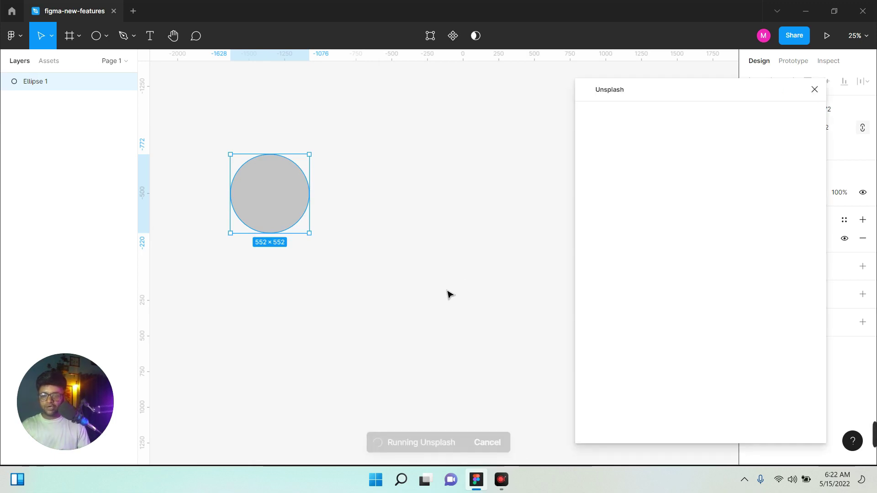
left_click(772, 276)
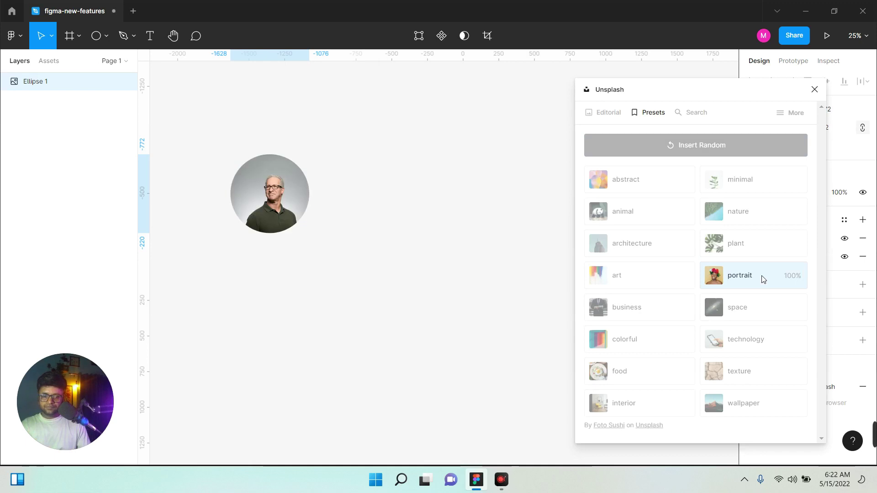
left_click(539, 242)
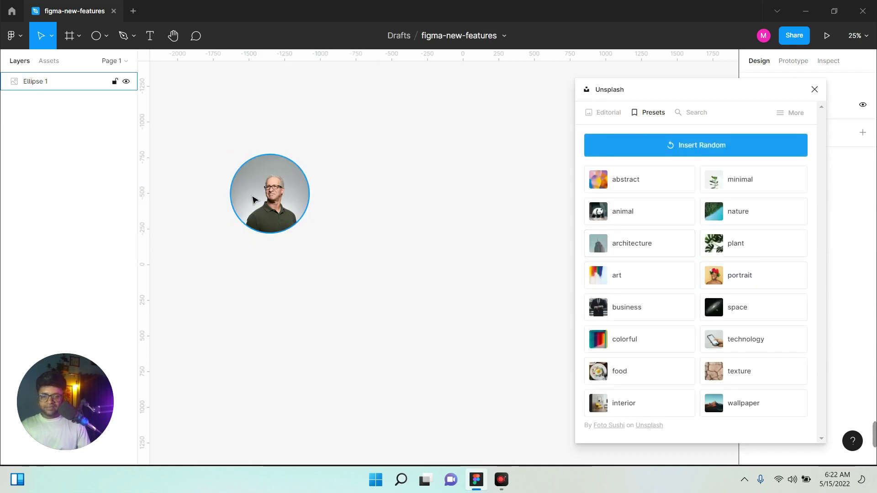
left_click(256, 198)
left_click(814, 91)
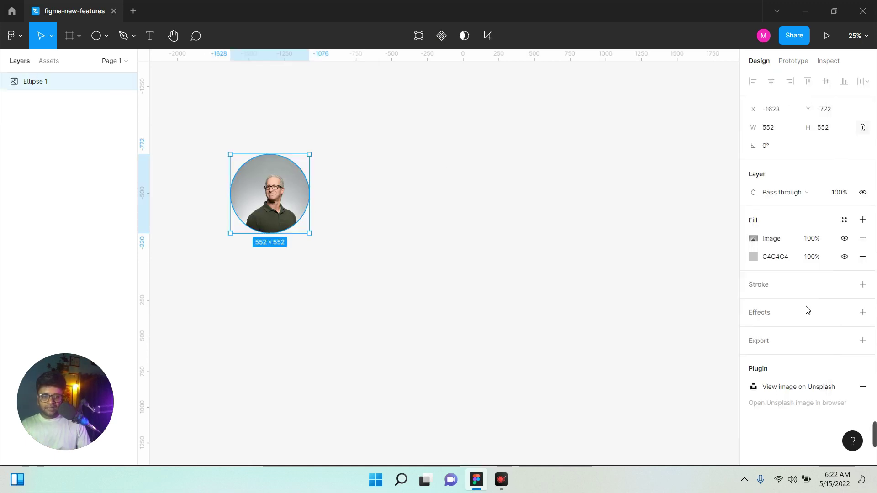
Add a white FFFFFF stroke of weight 5 to the portrait circle.
left_click(764, 287)
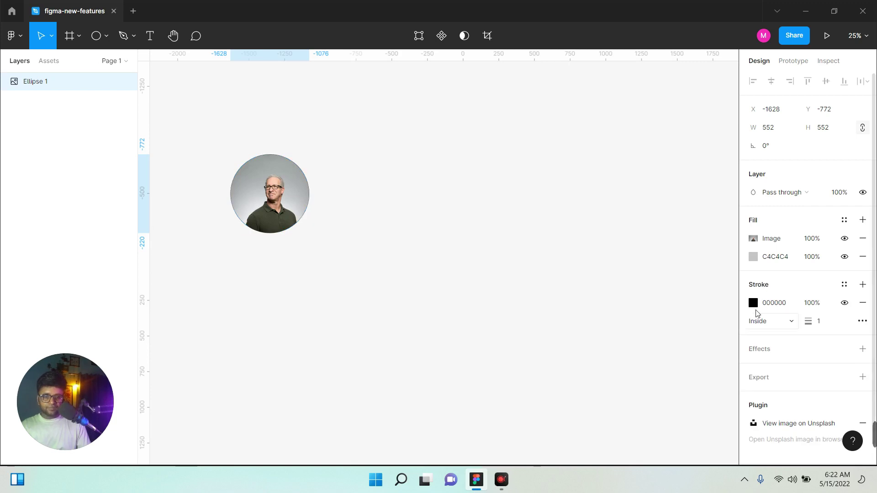
left_click_drag(809, 322, 814, 327)
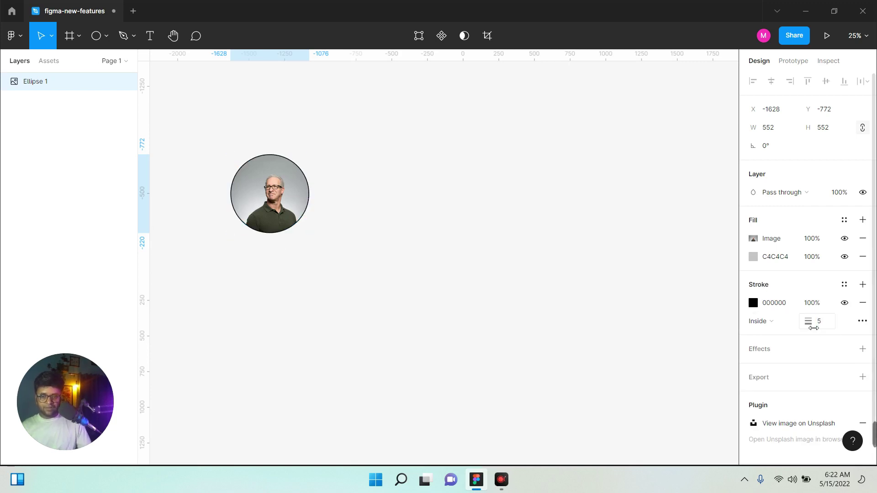
left_click(753, 303)
type("FFFFFF")
key("Return")
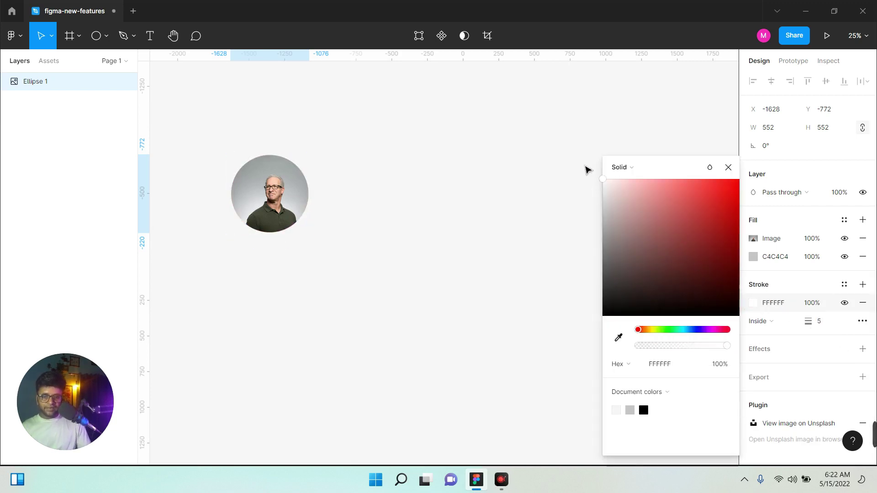
left_click(480, 234)
Resize the portrait circle to 324 × 324.
left_click(293, 217)
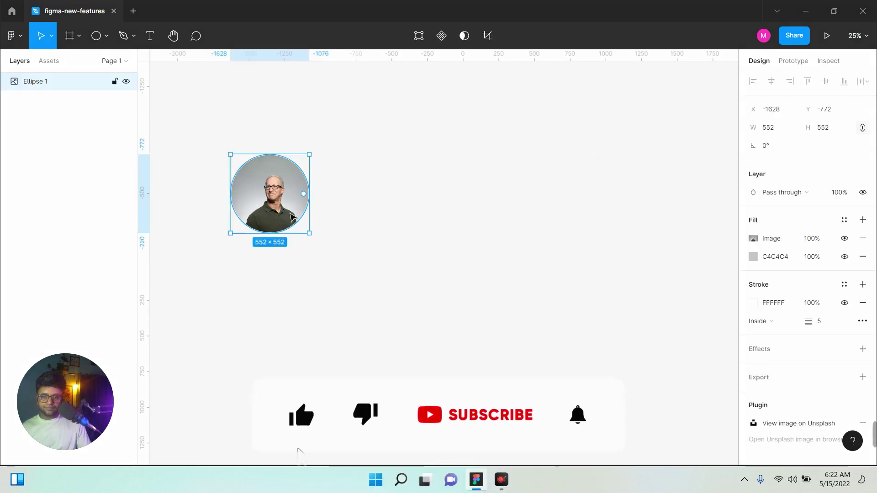
left_click_drag(320, 243, 277, 202)
left_click(343, 238)
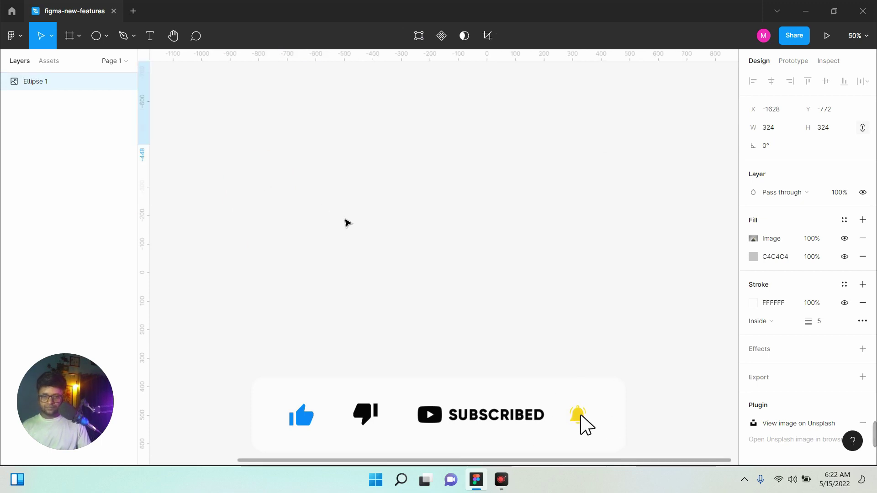
scroll(345, 221, "up", 3)
left_click_drag(603, 352, 452, 280)
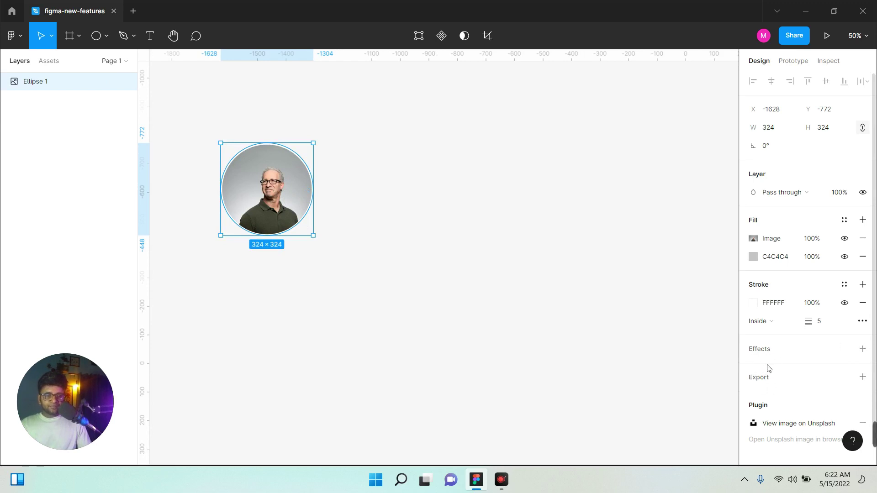
left_click(779, 325)
Set the stroke to Outside and add a drop shadow with X 4, Y 6.
left_click(780, 336)
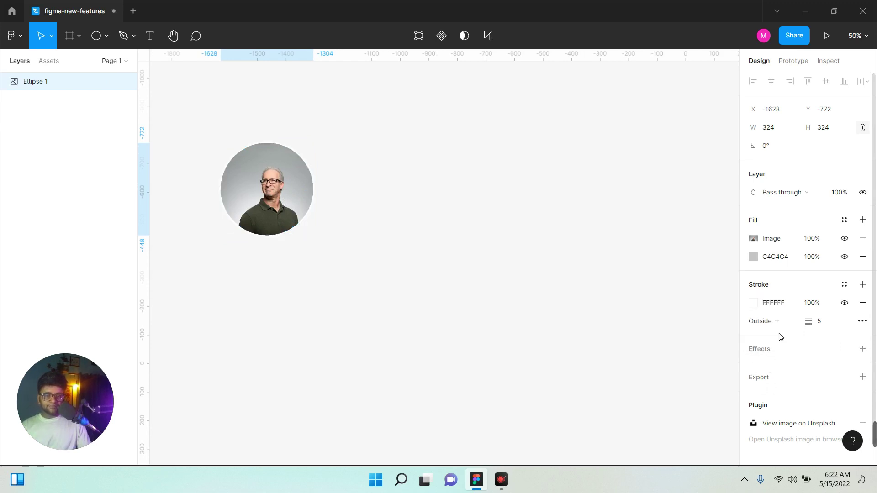
left_click(760, 349)
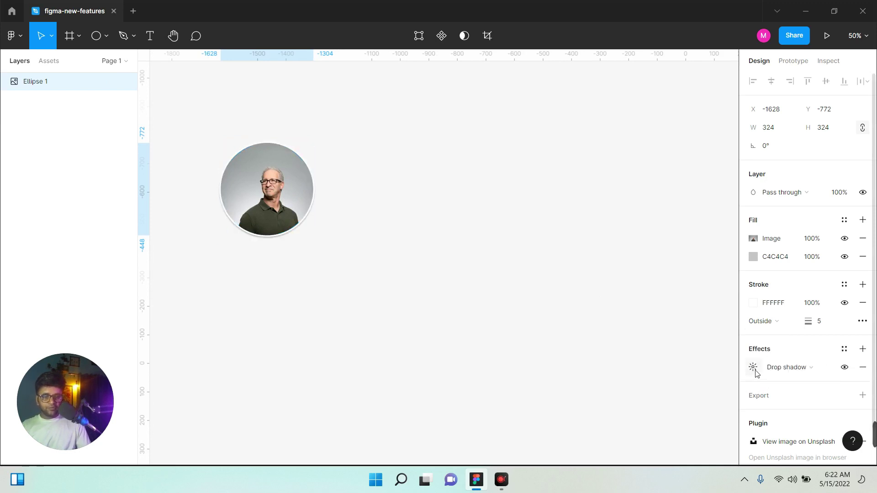
left_click(753, 368)
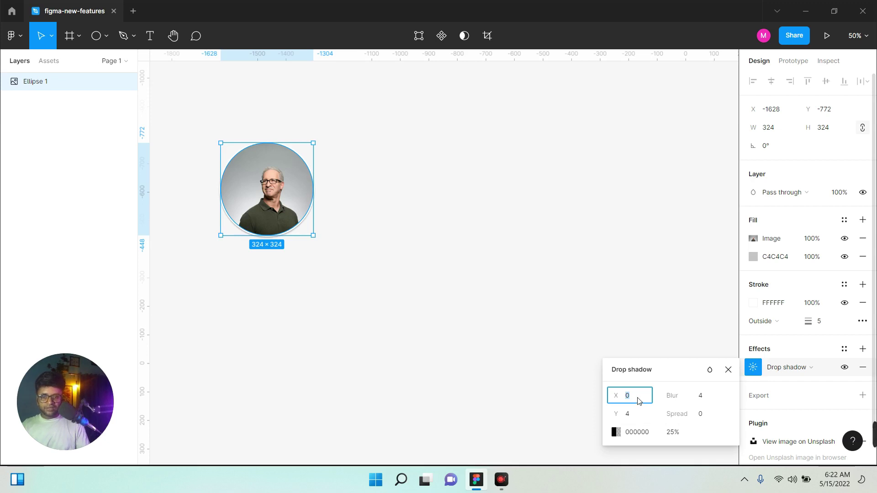
key("Up")
left_click(638, 415)
key("Up")
key("Up")
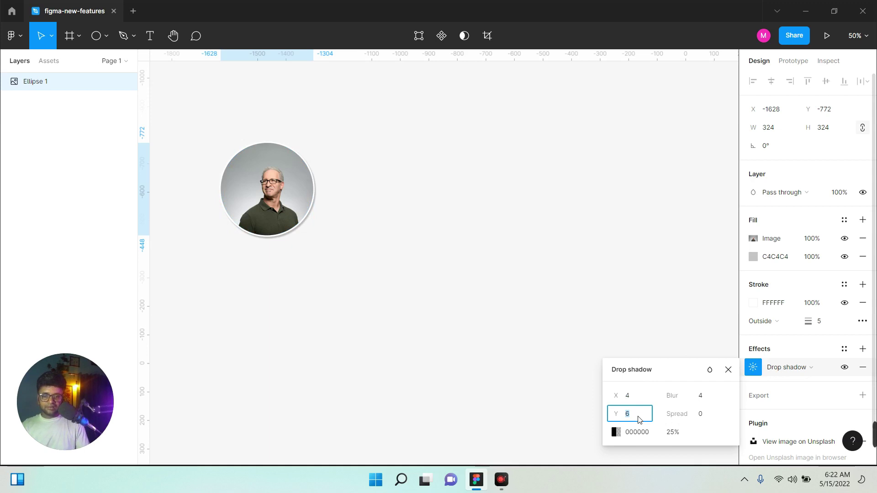
Rename the portrait circle layer to user-1-pic.
left_click(728, 370)
left_click(528, 296)
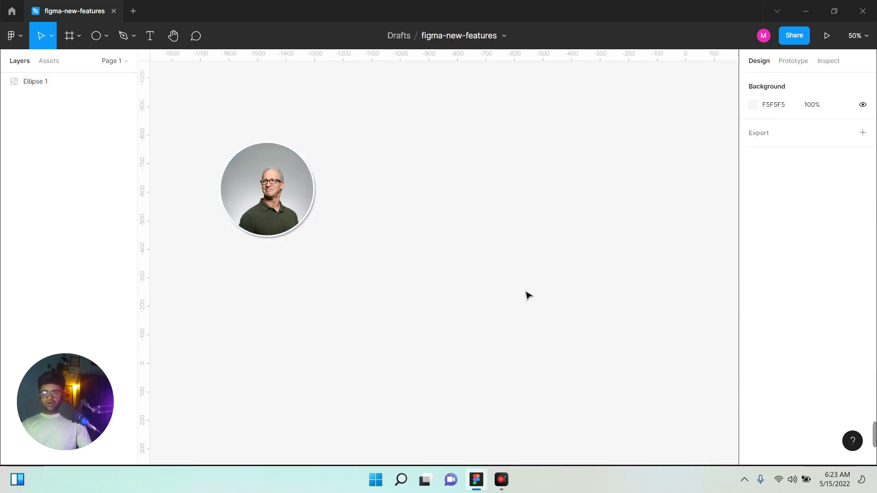
double_click(42, 83)
type("user-1-pic")
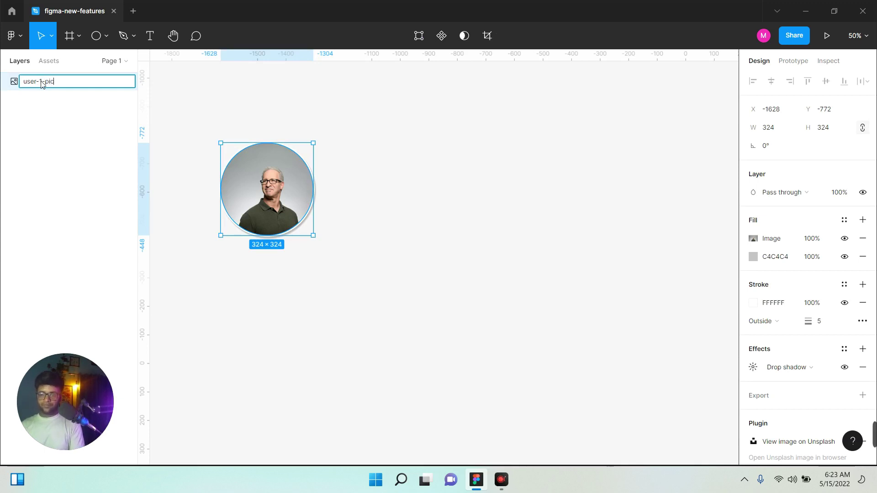
key("Return")
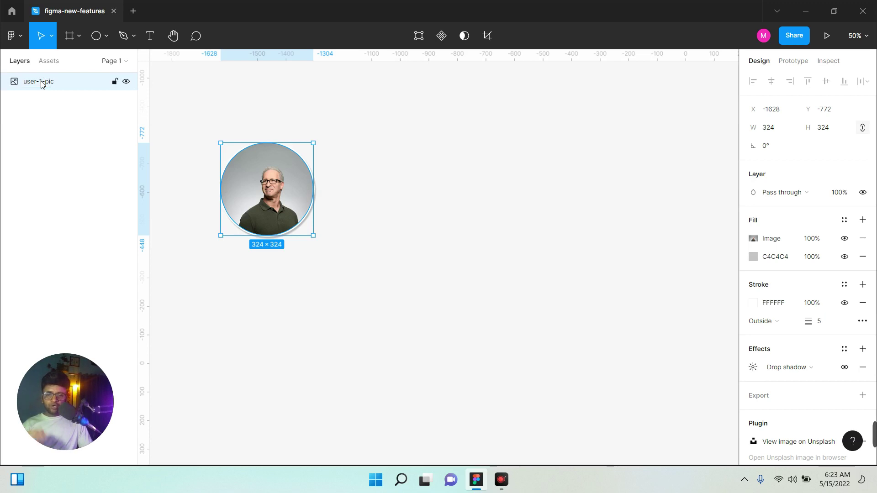
Duplicate the circle to its right and name the copy user-2-pic.
key("ctrl+d")
left_click_drag(272, 190, 373, 191)
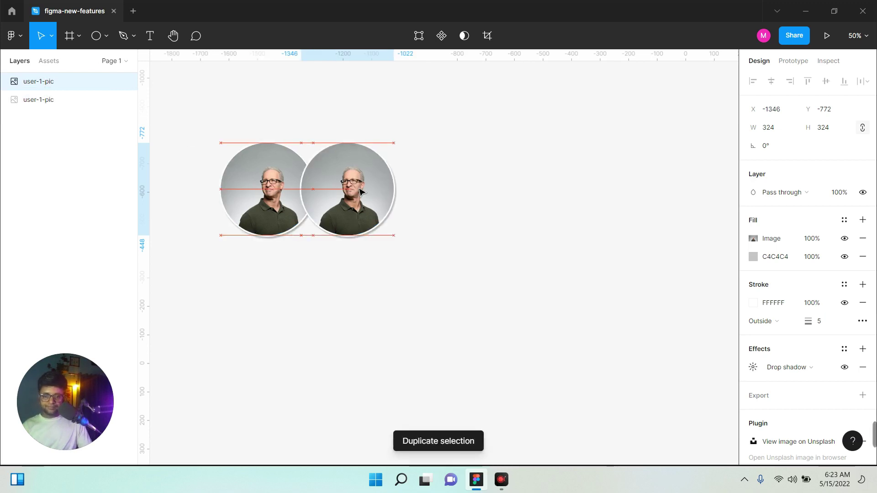
double_click(43, 83)
left_click(44, 85)
key("BackSpace")
type("2")
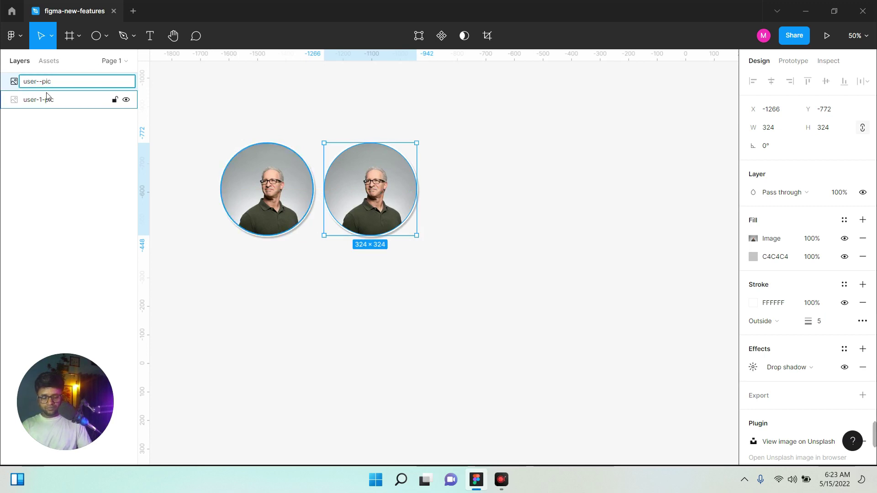
key("Return")
Make two more evenly spaced copies named user-3-pic and user-4-pic.
key("ctrl+d")
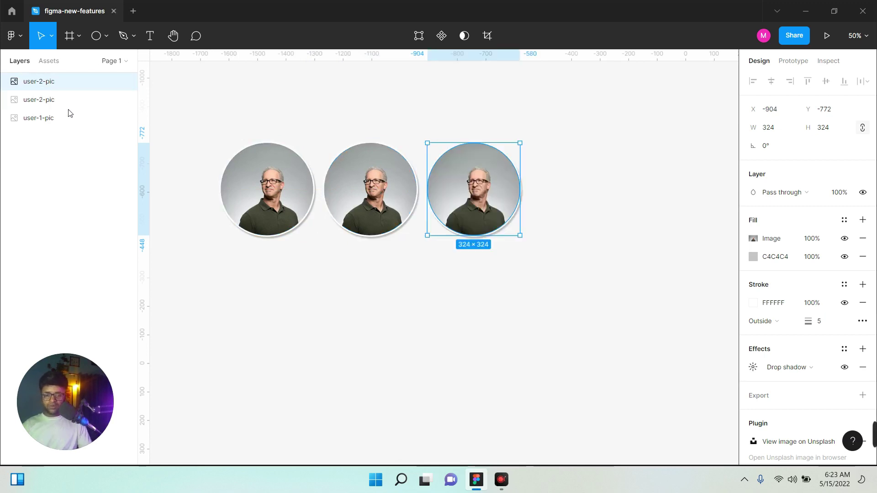
double_click(44, 81)
left_click(44, 85)
key("BackSpace")
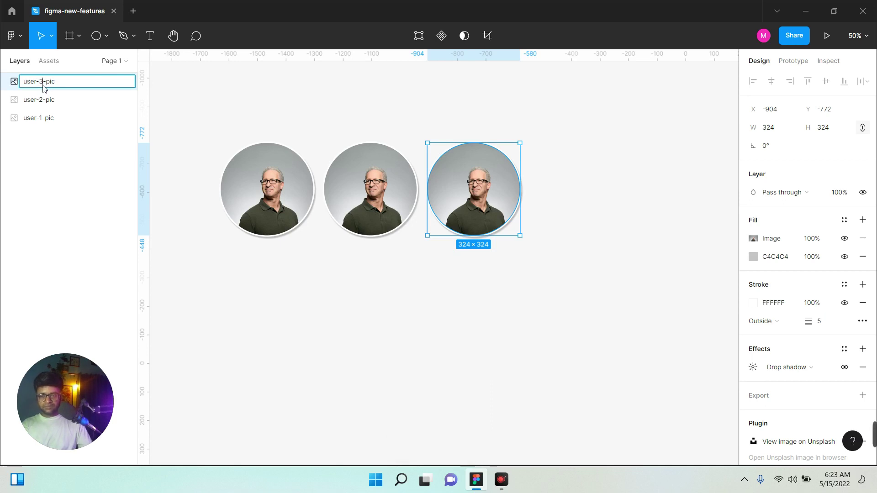
key("Return")
key("ctrl+d")
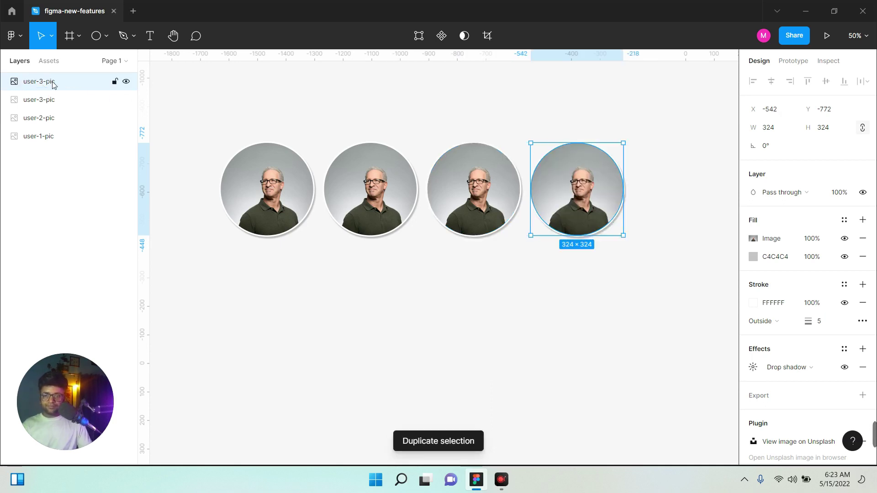
double_click(35, 84)
left_click(43, 85)
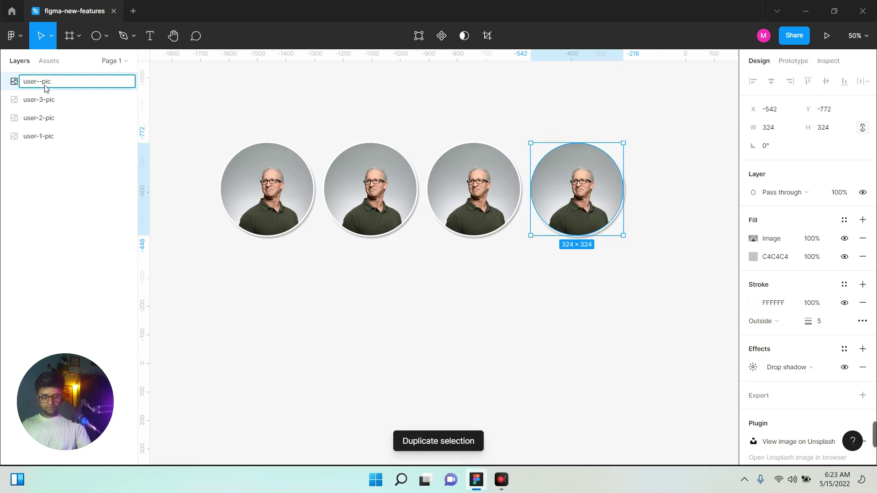
type("4")
key("Return")
left_click(584, 360)
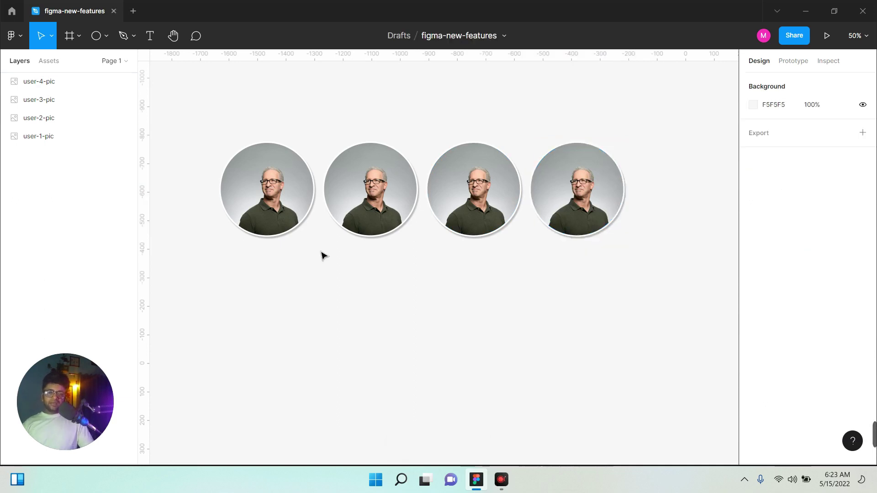
Marquee-select all four portrait circles, spanning 1410 × 324 with 38 spacing.
left_click_drag(215, 101, 687, 276)
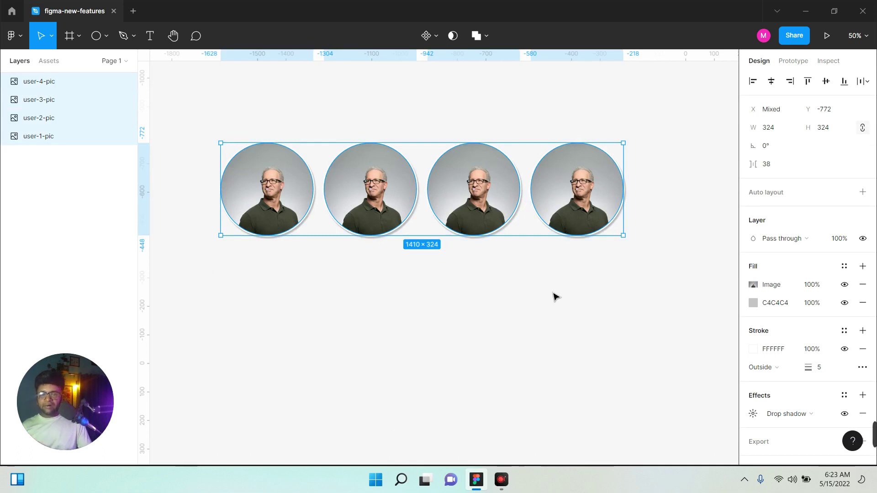
mouse_move(413, 235)
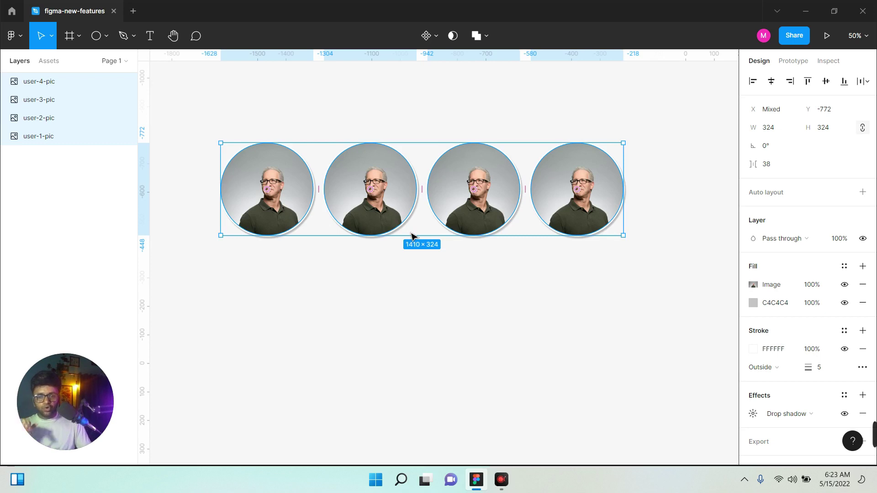
left_click(45, 142)
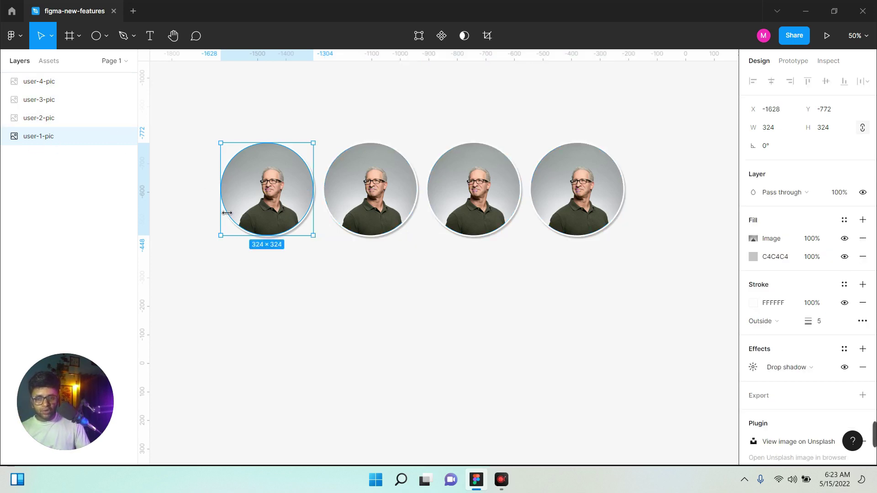
mouse_move(68, 81)
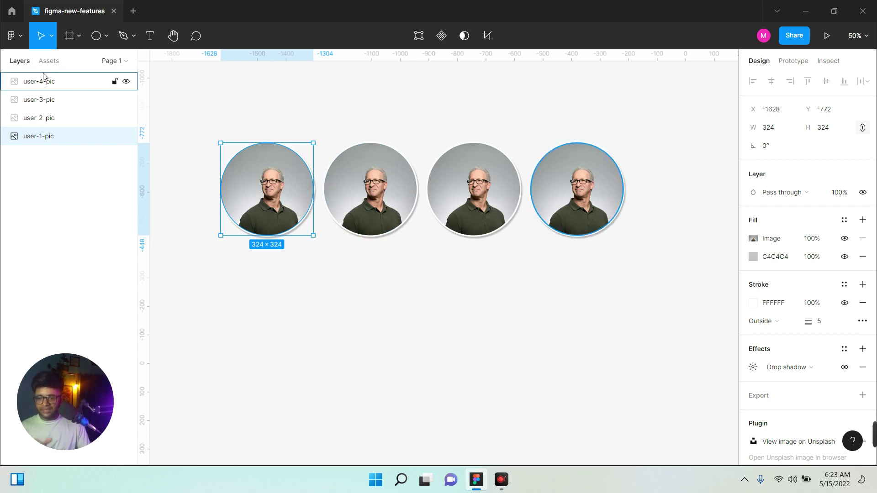
left_click(201, 110)
left_click_drag(173, 94, 715, 291)
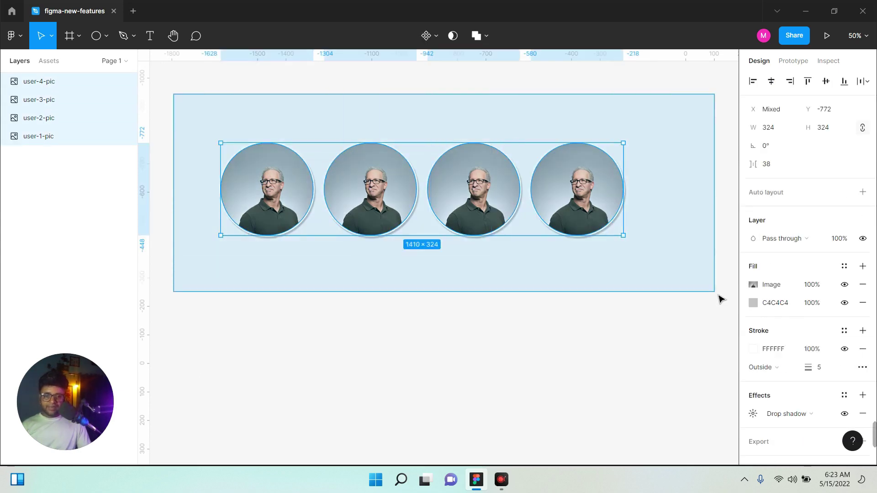
Add auto layout to the four portraits (spacing 38) and name the frame user-profile-all.
right_click(355, 189)
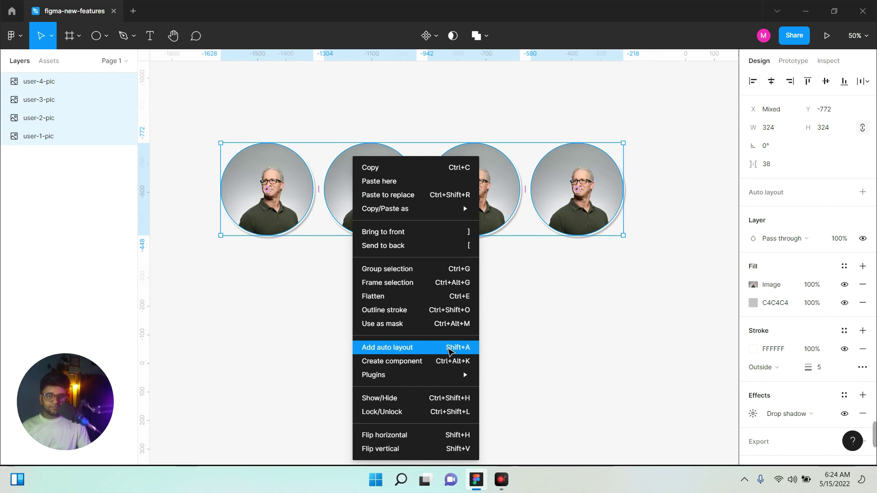
left_click(450, 351)
double_click(42, 82)
type("user-profile")
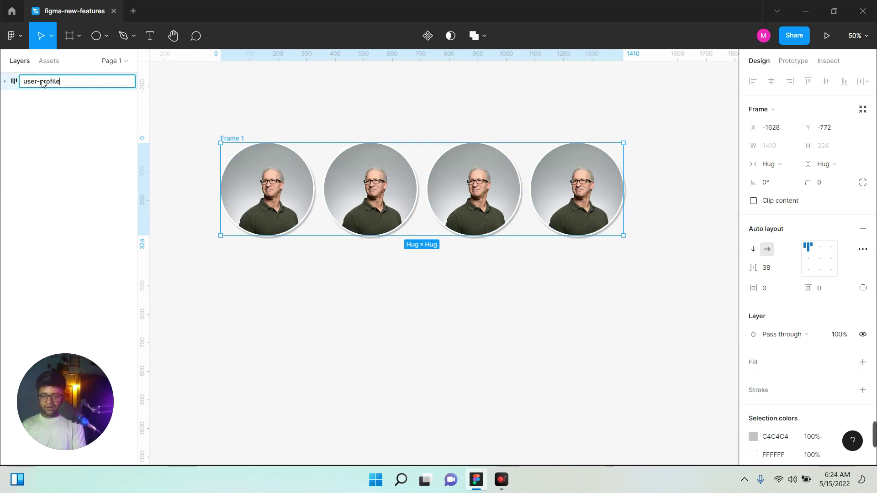
type("l")
key("Return")
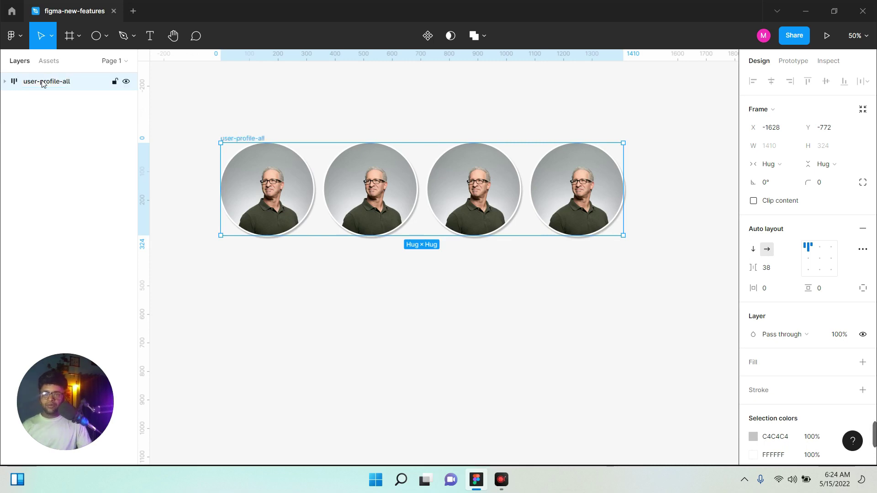
left_click(8, 82)
Check each 324 × 324 portrait layer, then select user-1-pic through user-4-pic together.
left_click(299, 220)
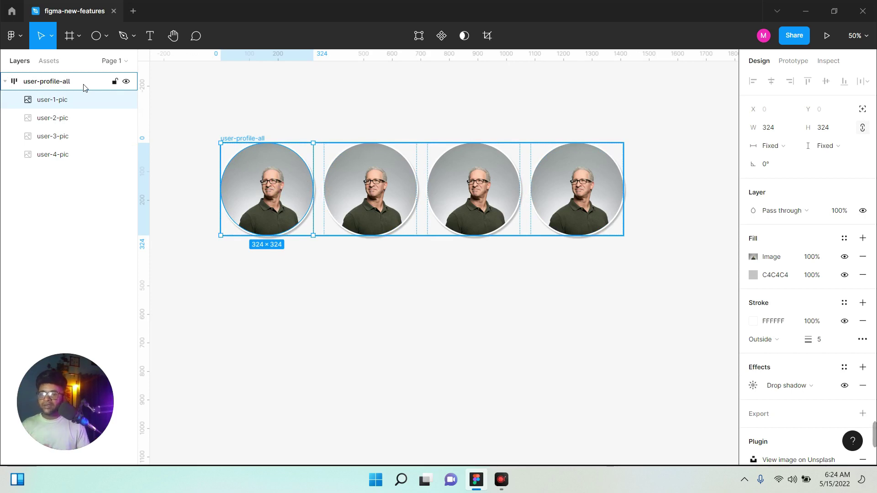
left_click(57, 117)
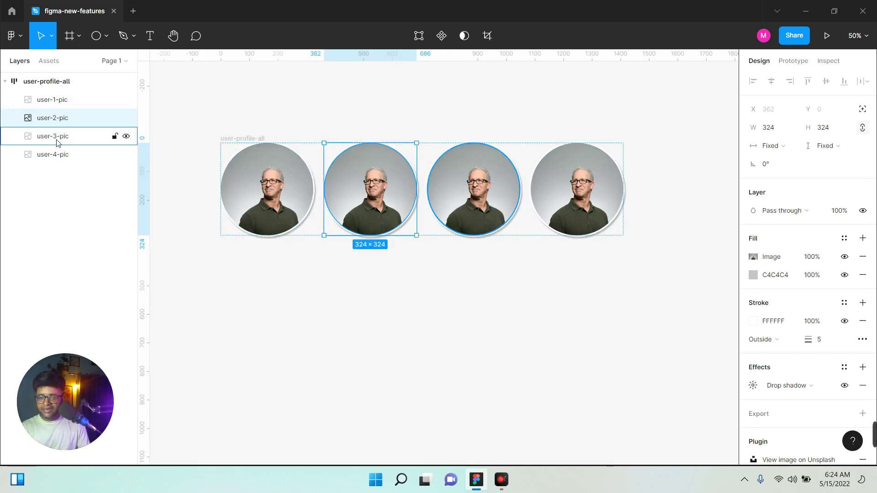
left_click(57, 137)
left_click(61, 156)
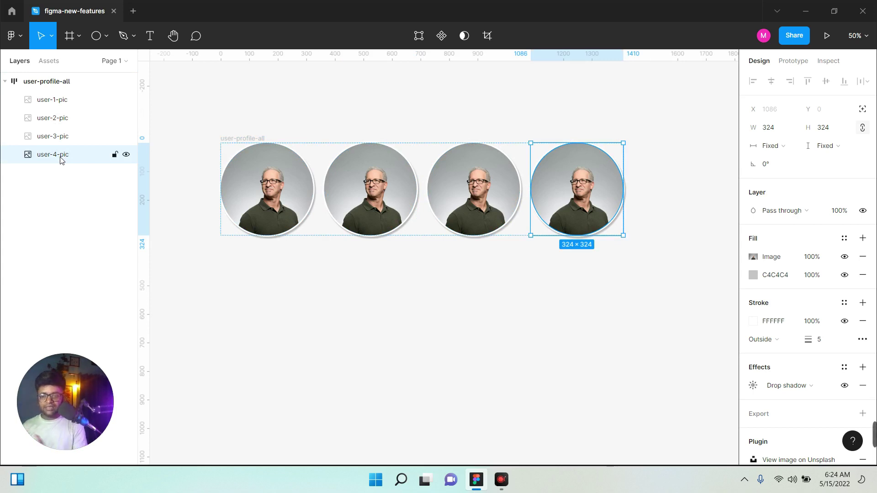
left_click(241, 216)
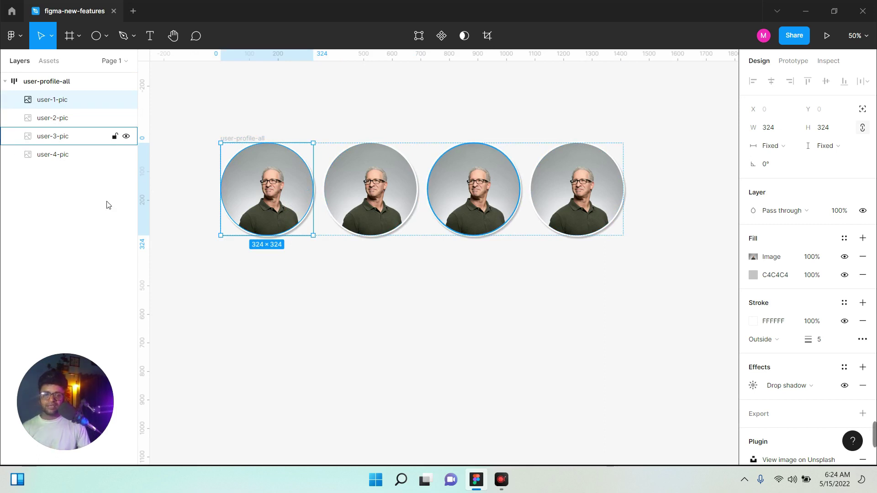
left_click(274, 133)
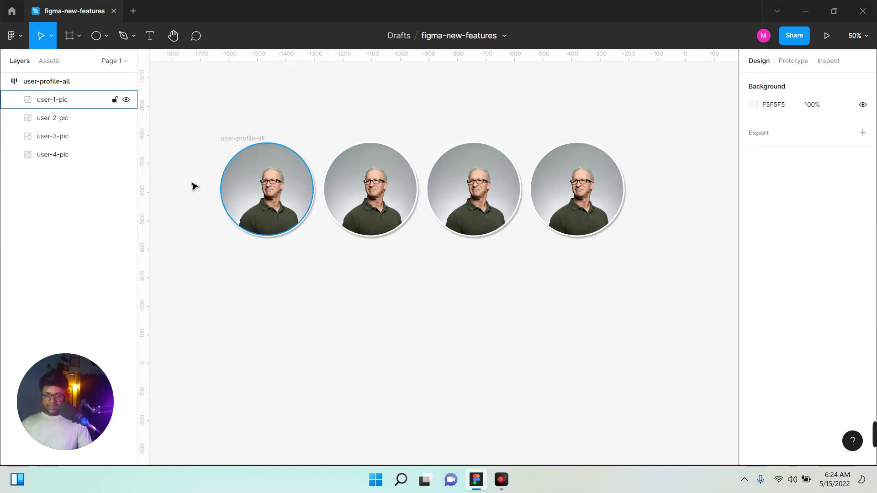
left_click(56, 154)
left_click(52, 99, "shift")
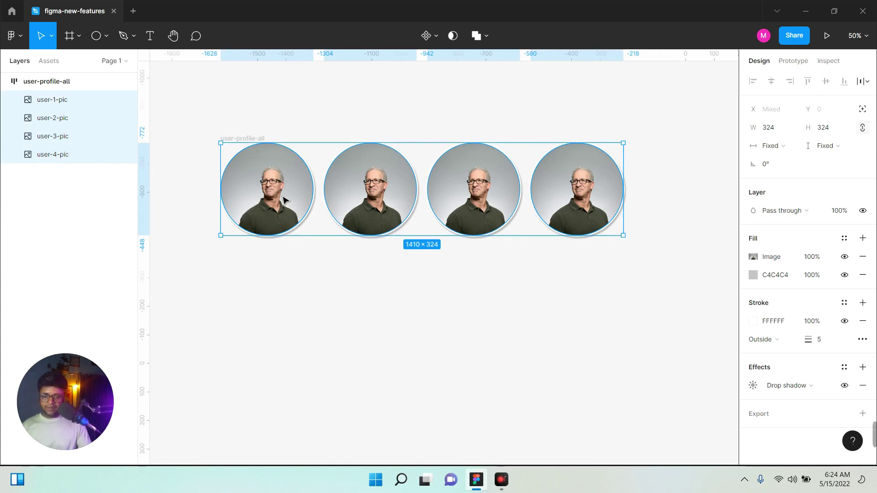
Fill the four portraits with different Unsplash photos using the portrait preset.
right_click(283, 200)
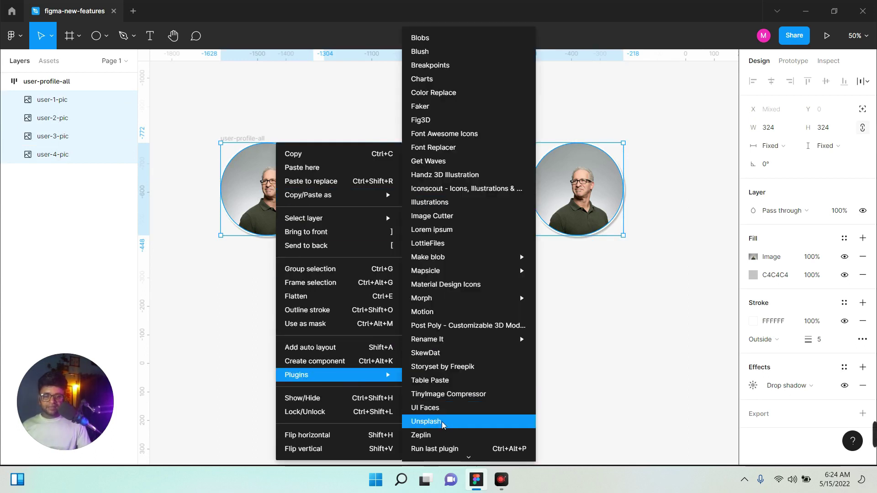
left_click(443, 425)
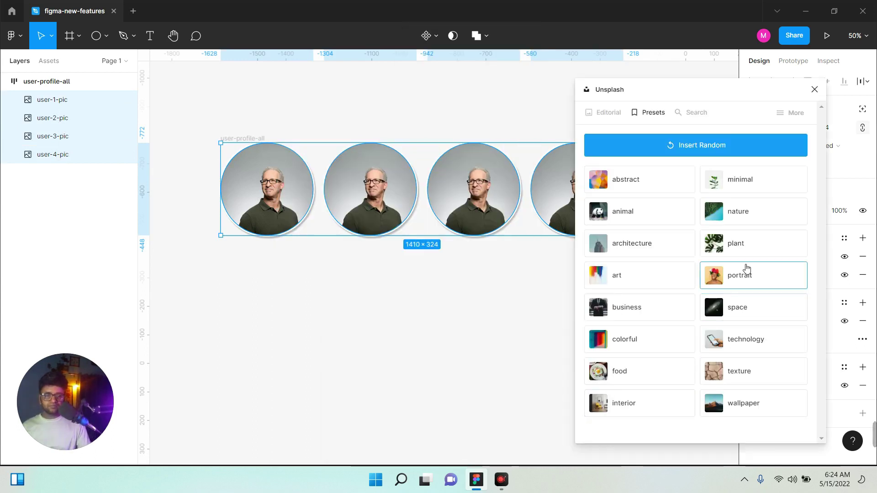
left_click(747, 268)
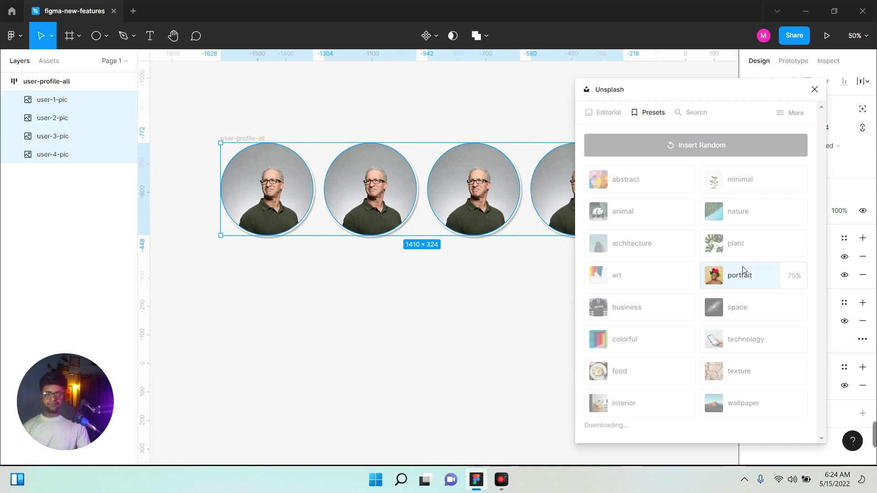
left_click(814, 90)
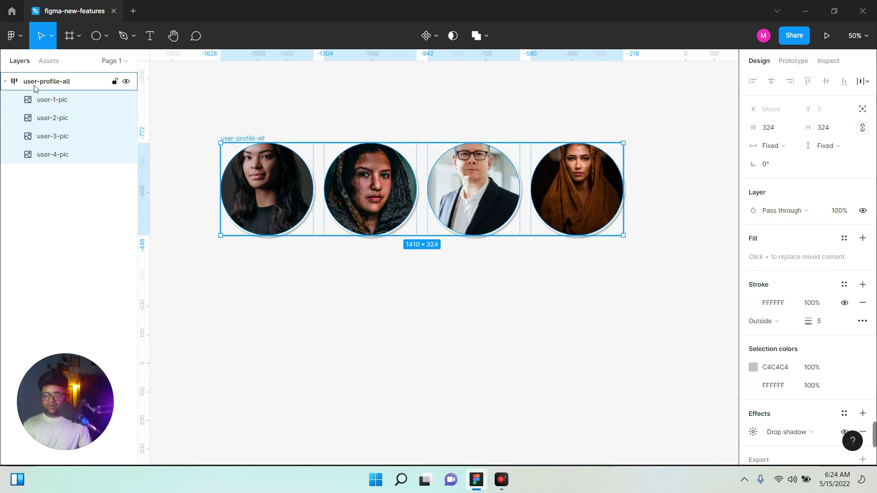
left_click(5, 86)
Change user-profile-all's auto-layout spacing from 38 to -88 so the portraits overlap.
left_click(54, 86)
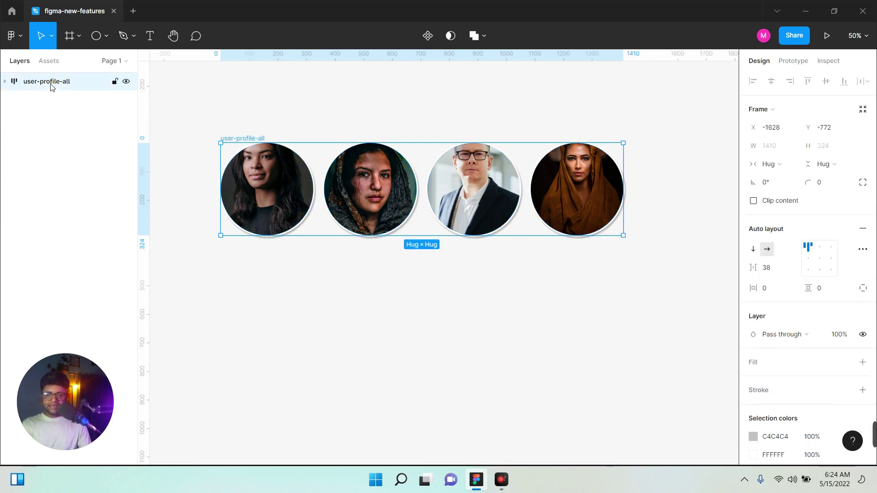
left_click(768, 267)
key("Up")
key("Up")
key("Up")
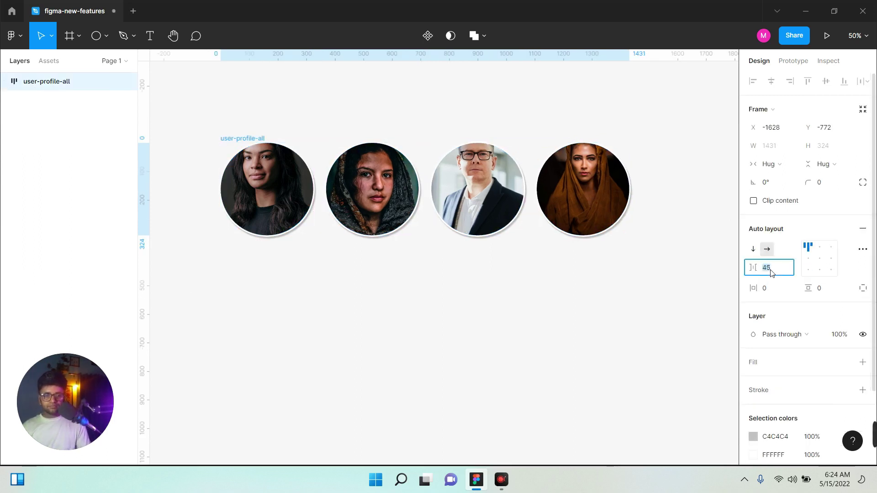
key("Up")
key("Up")
key("Up")
key("Up")
key("Up")
key("Up")
key("Up")
key("Up")
key("Up")
key("Up")
key("Up")
key("Up")
key("Up")
key("Up")
key("Up")
key("Up")
key("Up")
key("Up")
key("Down")
key("Down")
key("Down")
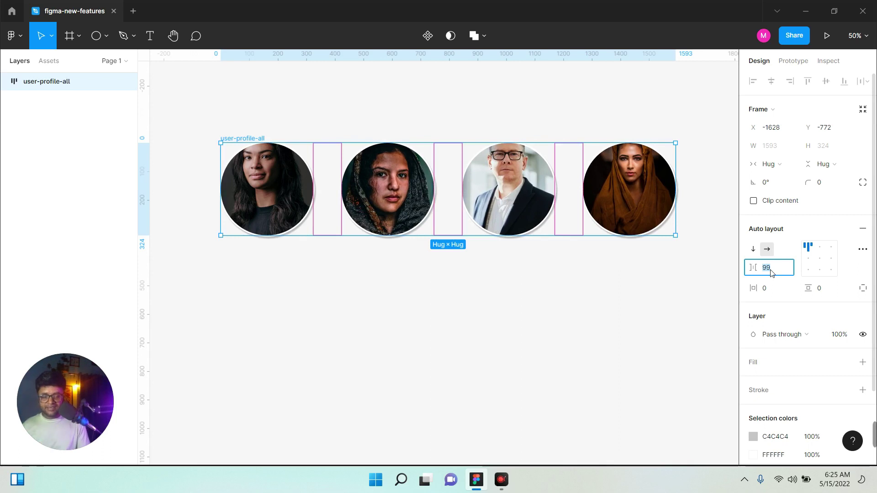
key("Down")
key("Down")
key("Down")
key("Down")
key("Down")
key("Down")
key("Down")
key("Down")
key("Down")
key("Down")
key("Down")
key("Down")
key("Down")
key("Down")
key("Down")
key("Down")
key("Down")
key("Down")
key("Down")
key("Down")
key("Down")
key("Down")
key("Down")
key("Down")
key("Down")
key("Down")
key("Down")
key("Down")
key("Down")
key("Down")
key("Down")
key("Down")
key("Down")
key("Down")
key("Down")
key("Down")
key("Down")
key("Down")
key("Down")
key("Down")
key("Down")
key("Down")
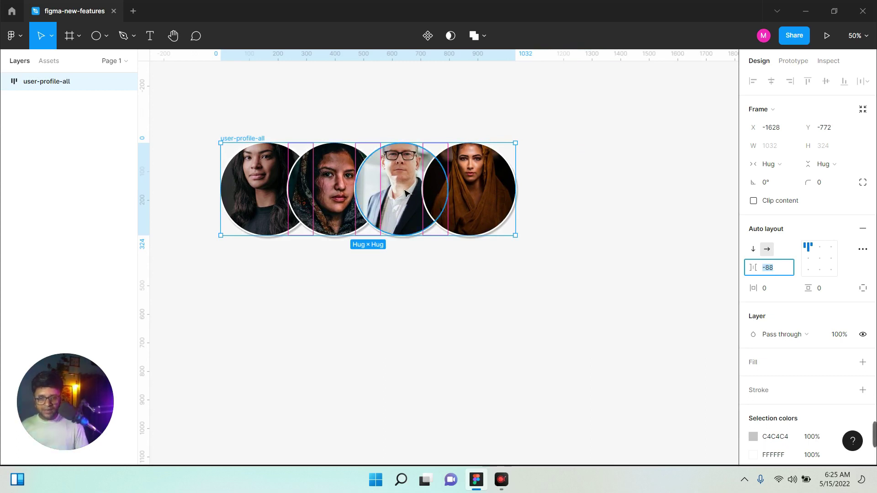
left_click(450, 355)
left_click(476, 209)
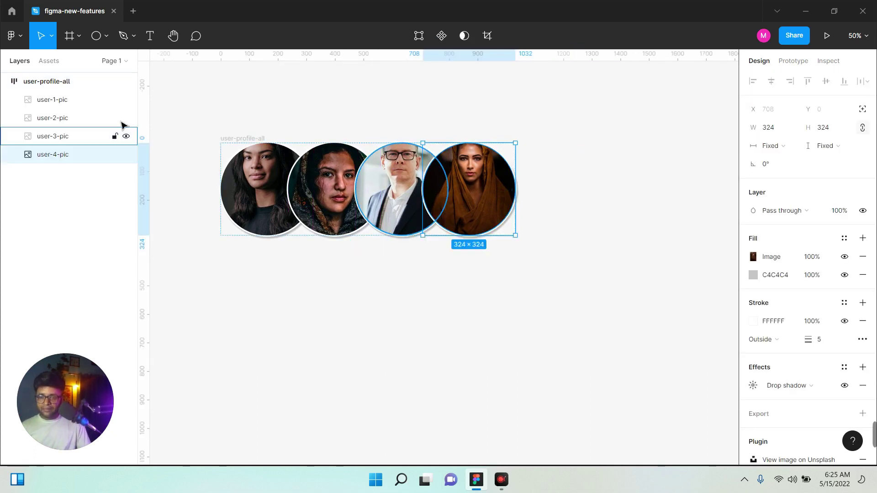
left_click(496, 311)
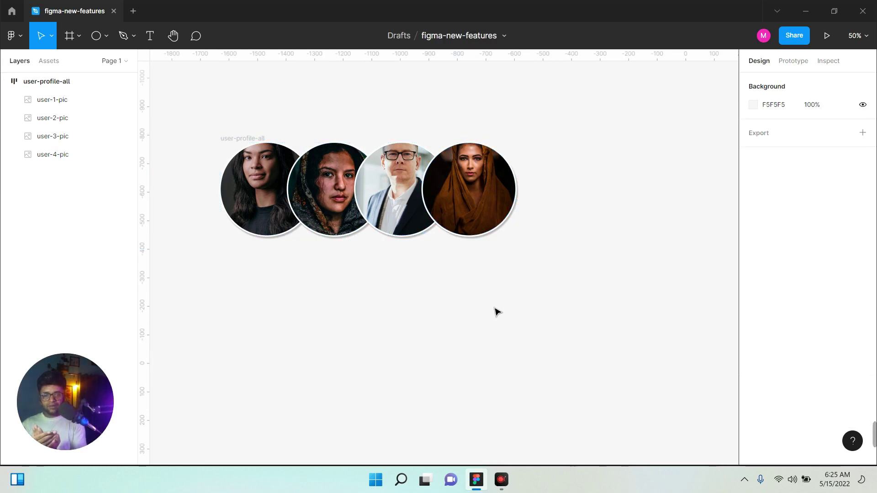
left_click(246, 189)
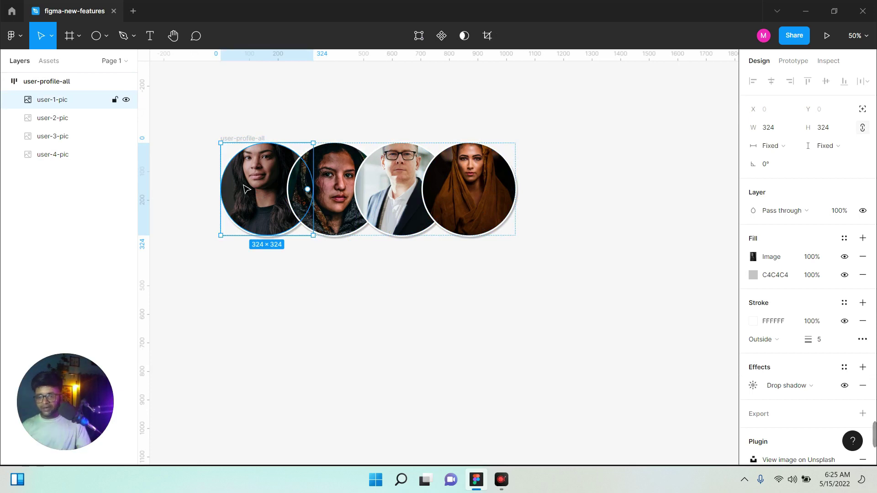
left_click(300, 236)
left_click(466, 196)
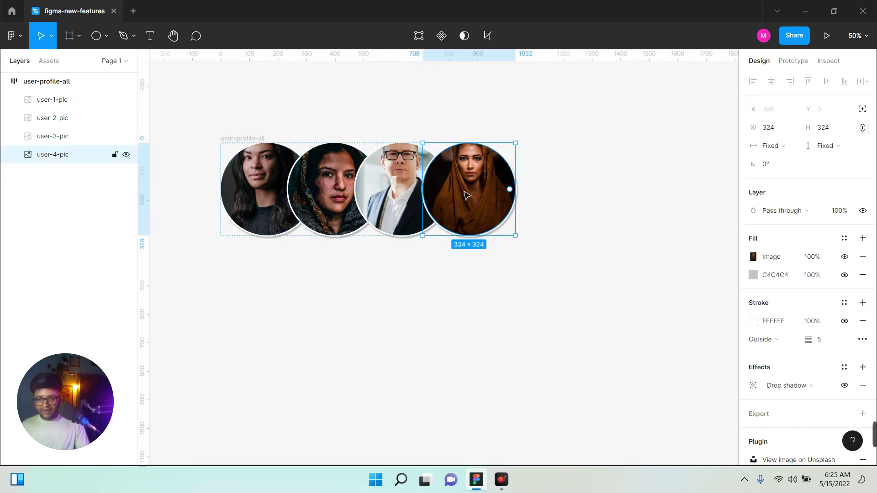
left_click(403, 187)
left_click(343, 187)
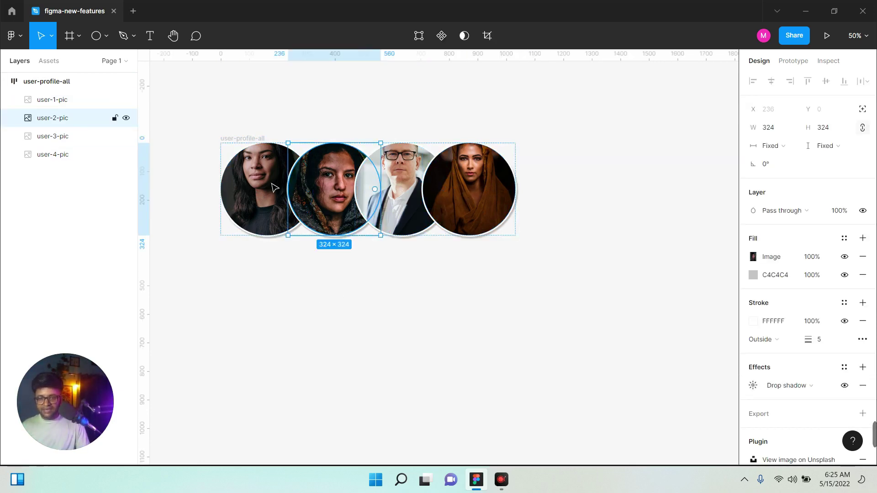
left_click(273, 187)
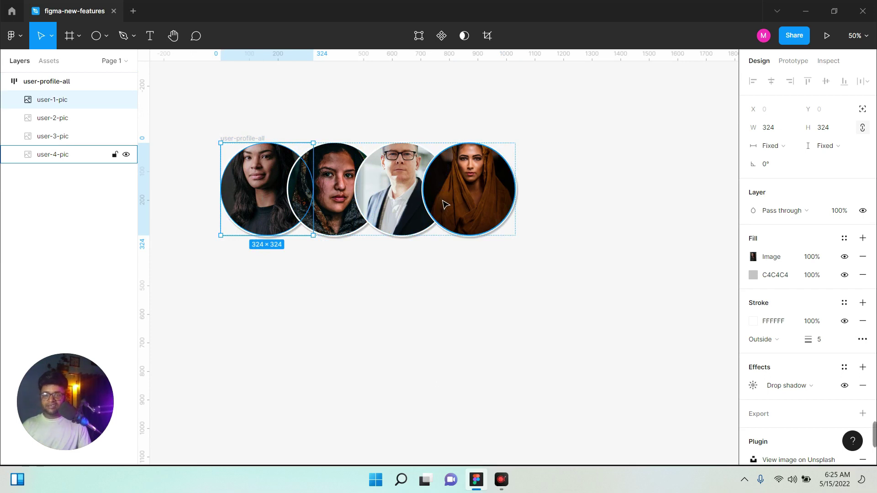
left_click(20, 81)
left_click(5, 81)
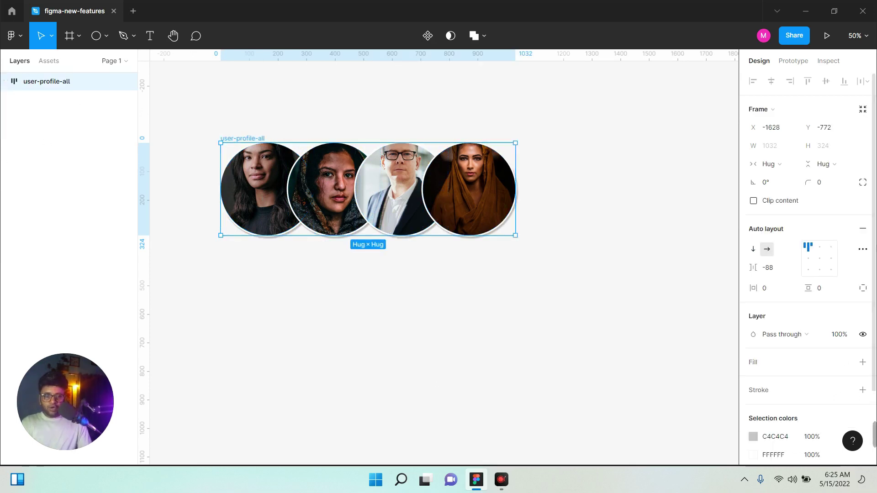
left_click(861, 250)
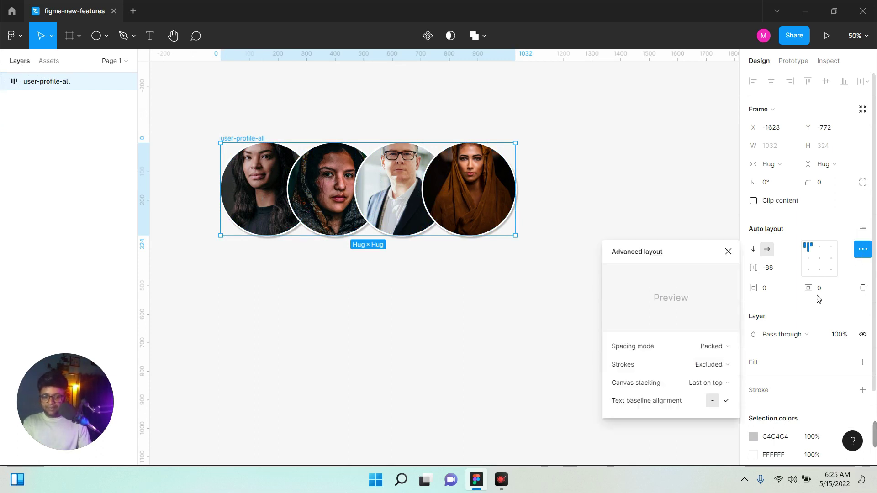
left_click(709, 383)
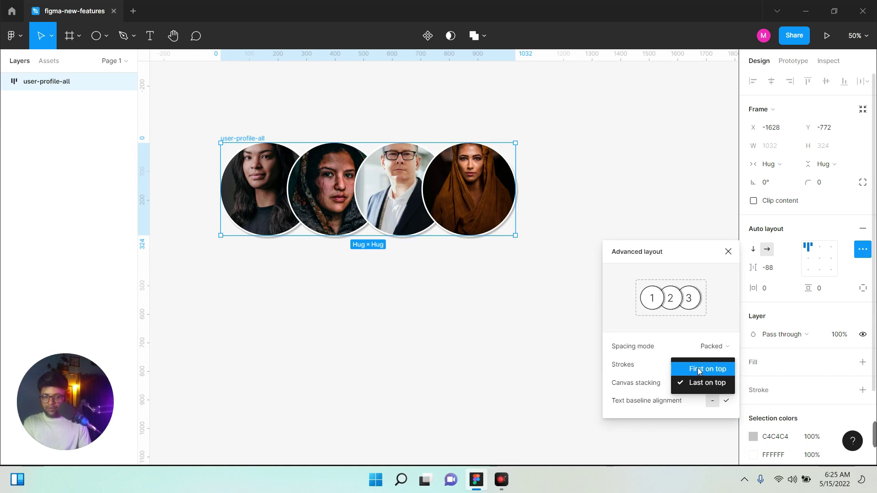
left_click(699, 370)
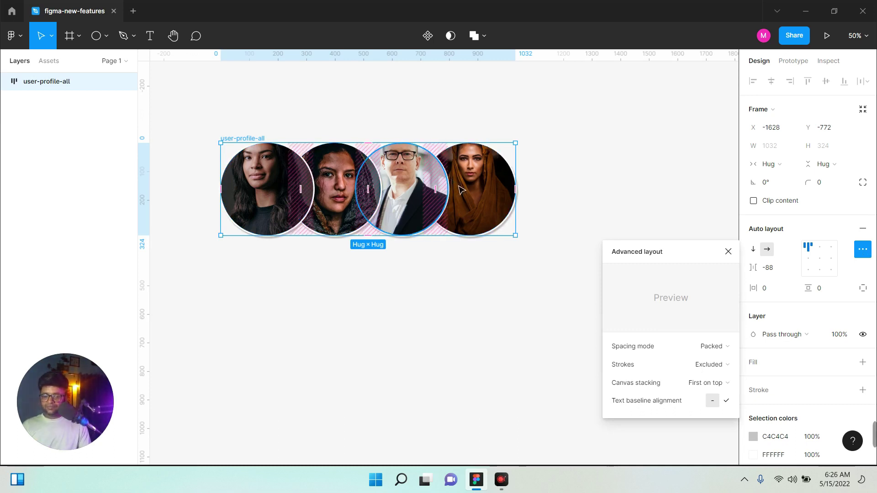
left_click(697, 386)
left_click(698, 396)
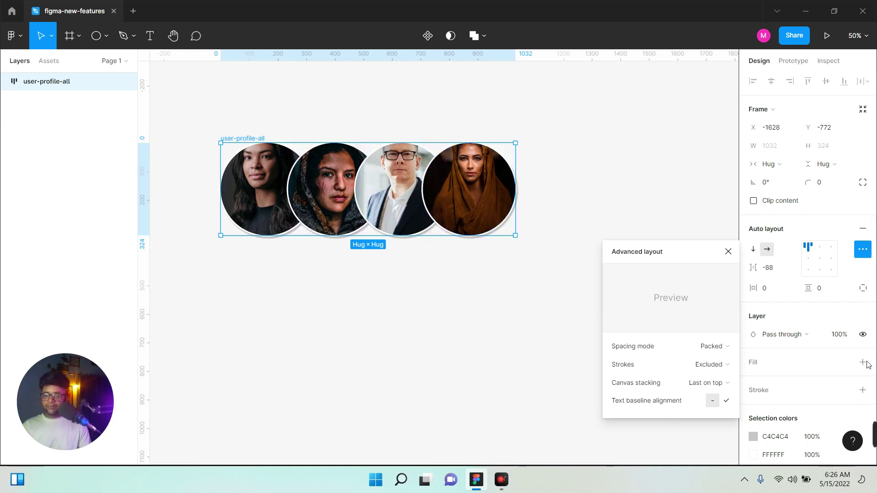
left_click(710, 372)
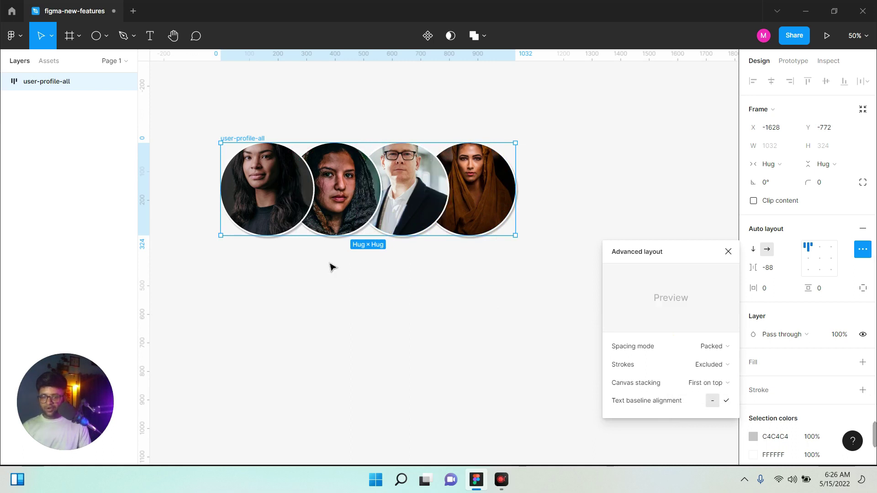
left_click(711, 383)
left_click(711, 399)
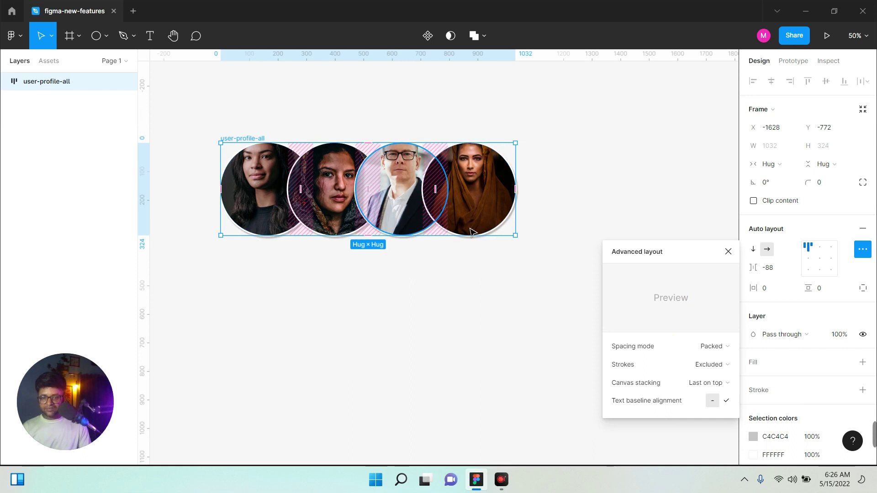
mouse_move(809, 390)
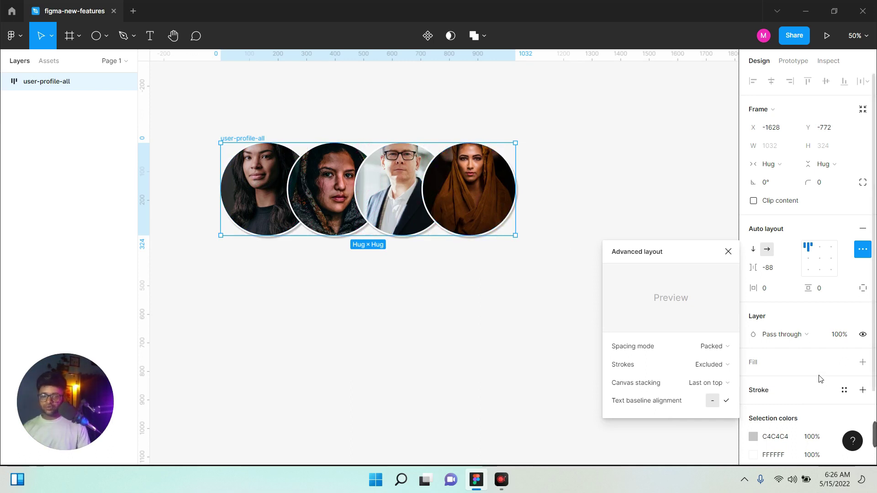
key("Escape")
left_click(6, 81)
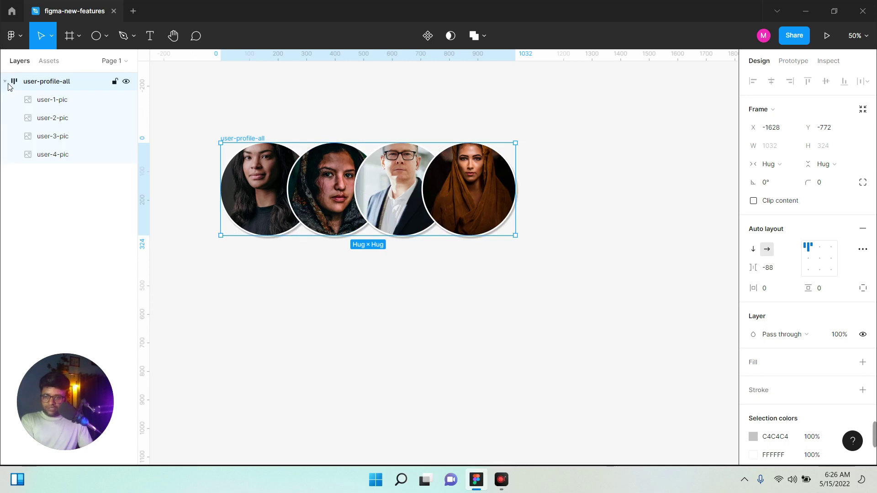
left_click(51, 102)
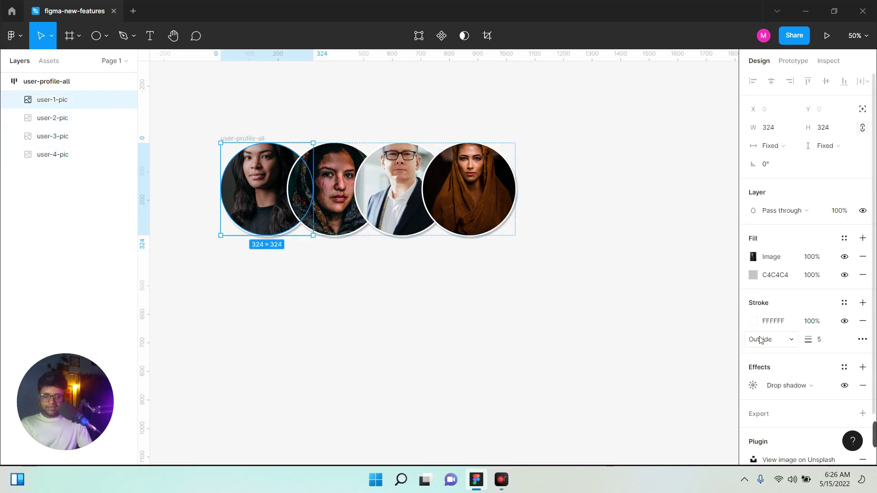
mouse_move(46, 81)
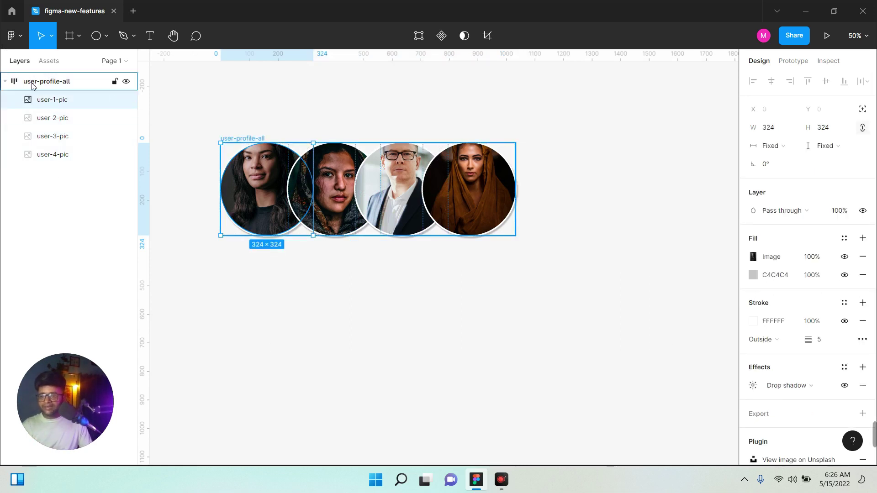
left_click(36, 85)
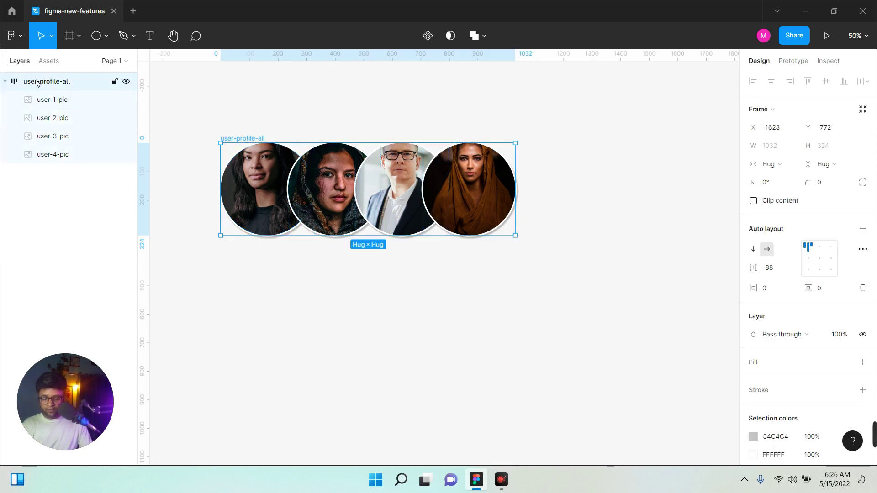
scroll(360, 248, "up", 5)
scroll(476, 392, "up", 3)
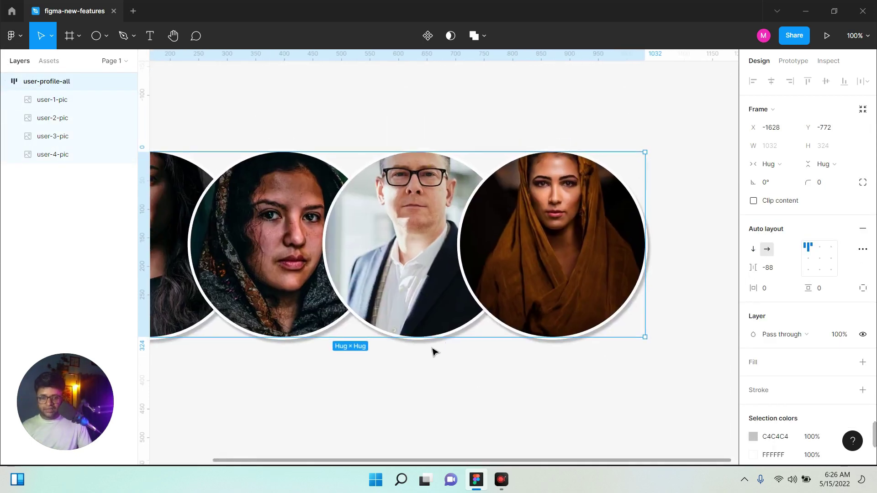
mouse_move(369, 377)
left_mouse_down()
mouse_move(522, 375)
mouse_move(283, 337)
left_mouse_up()
scroll(502, 266, "up", 3)
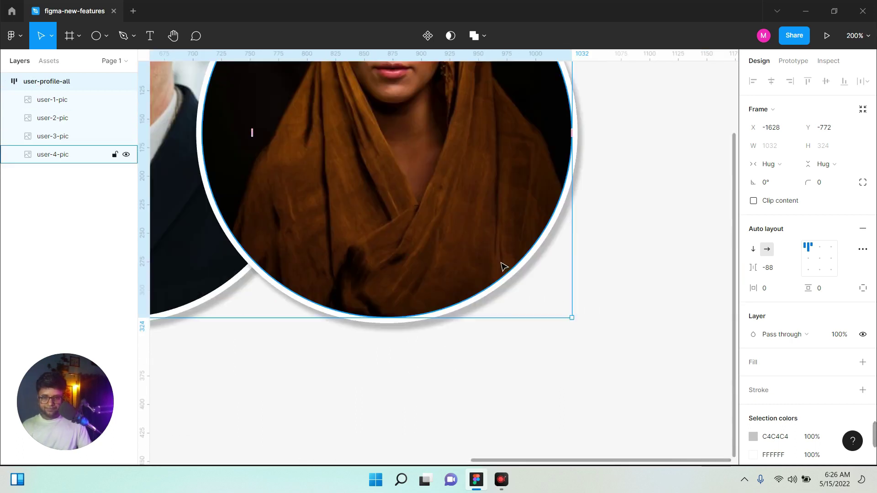
scroll(609, 300, "up", 2)
left_click(5, 83)
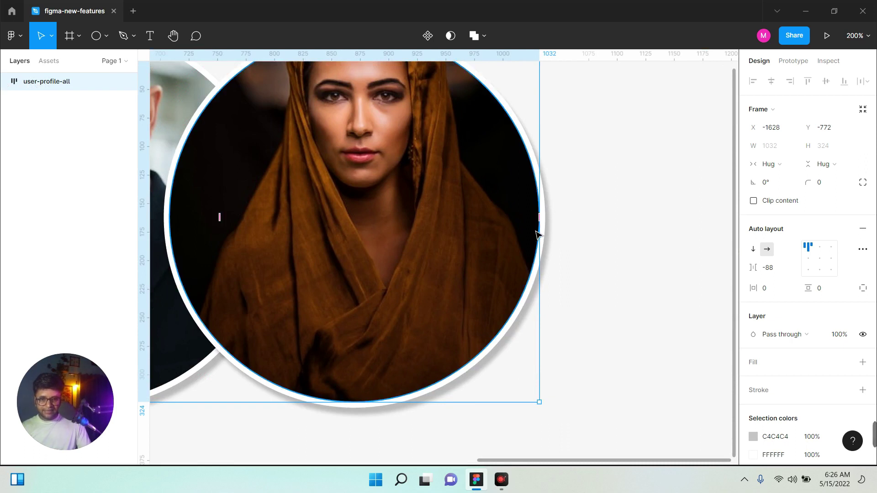
left_click_drag(409, 329, 555, 234)
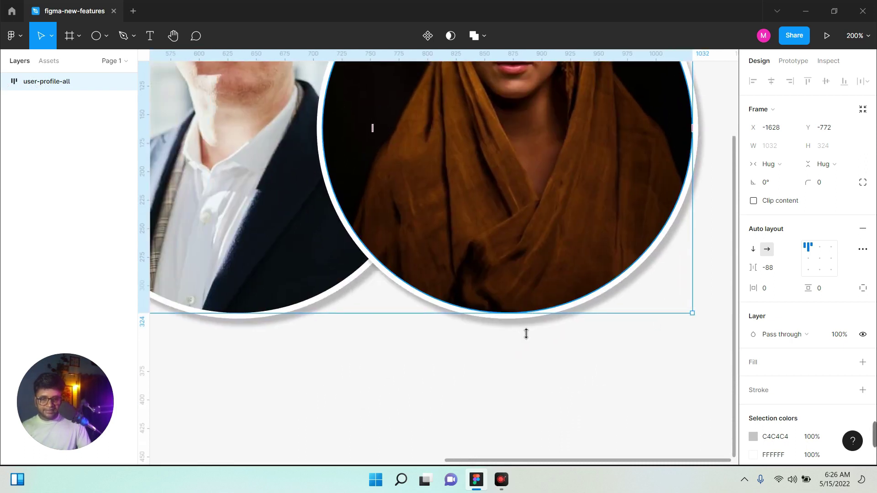
left_click_drag(282, 324, 519, 345)
left_click_drag(184, 316, 399, 361)
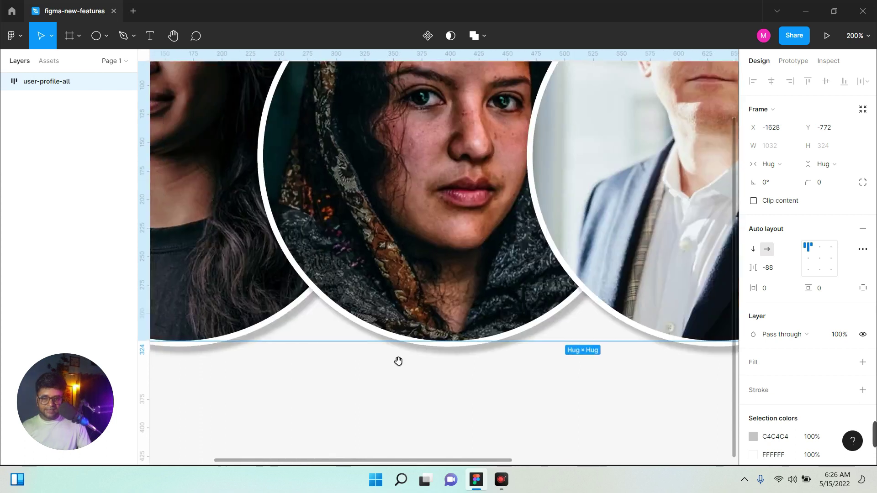
left_click_drag(194, 369, 351, 361)
key("minus")
key("minus")
key("plus")
left_click_drag(457, 414, 406, 419)
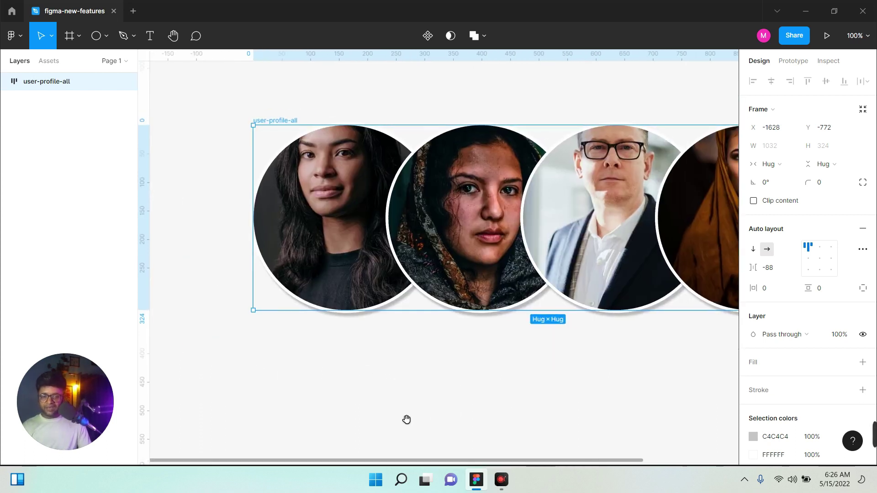
left_click_drag(519, 384, 405, 392)
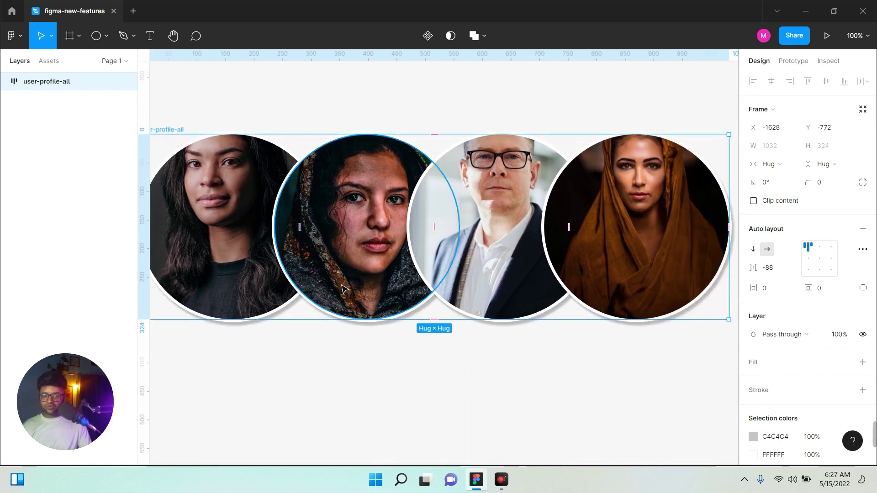
Set Strokes to Included in layout in advanced layout, growing the frame to 1072 × 334.
left_click(862, 250)
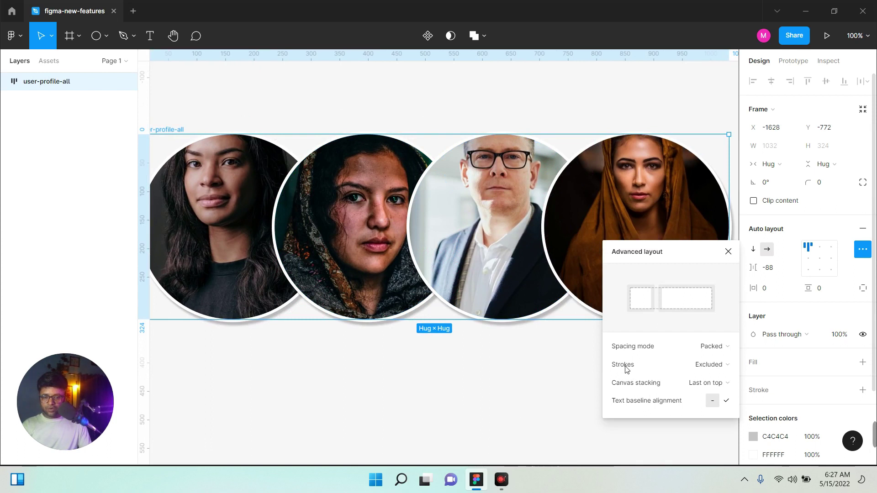
left_click(715, 368)
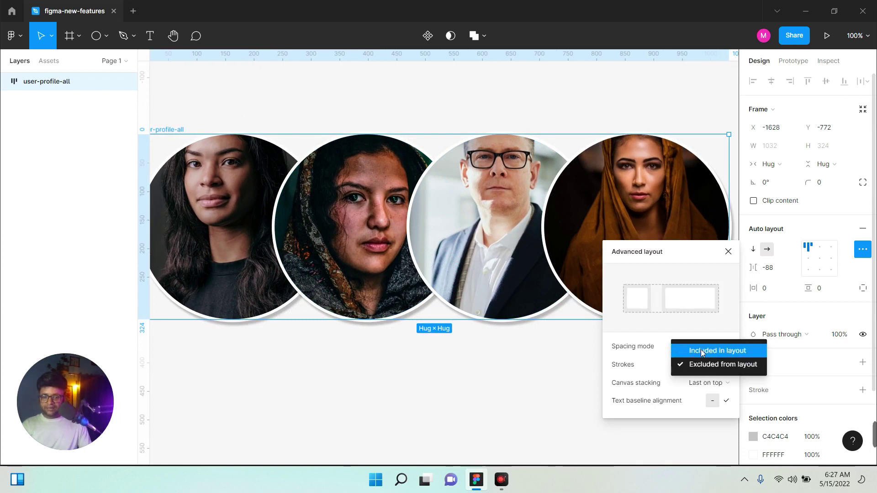
left_click(701, 350)
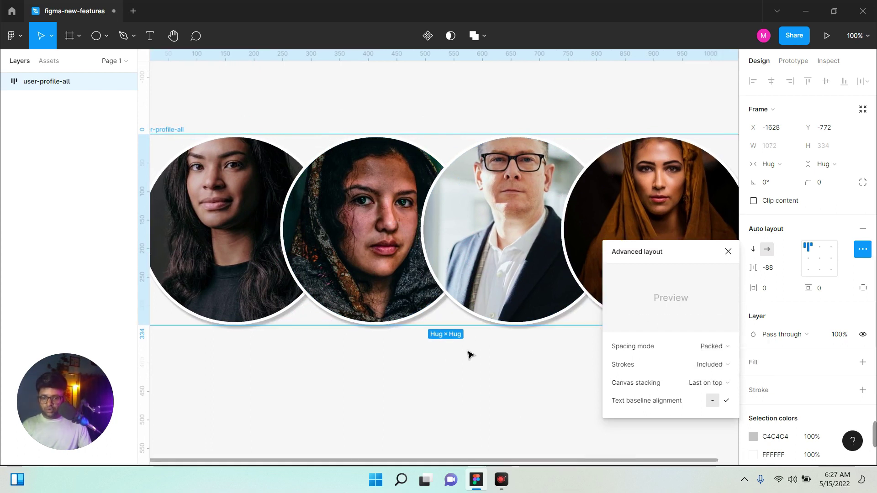
left_click(728, 251)
key("ctrl+minus")
left_click_drag(682, 306, 660, 340)
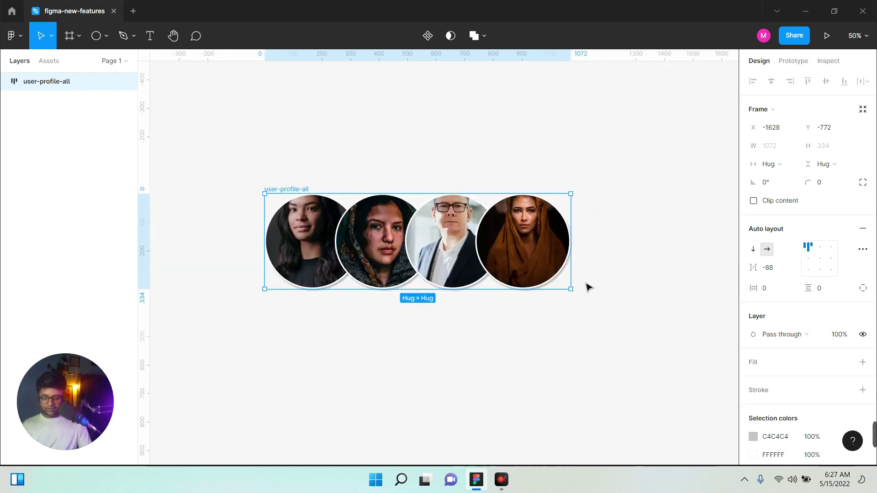
key("ctrl+plus")
key("ctrl+plus")
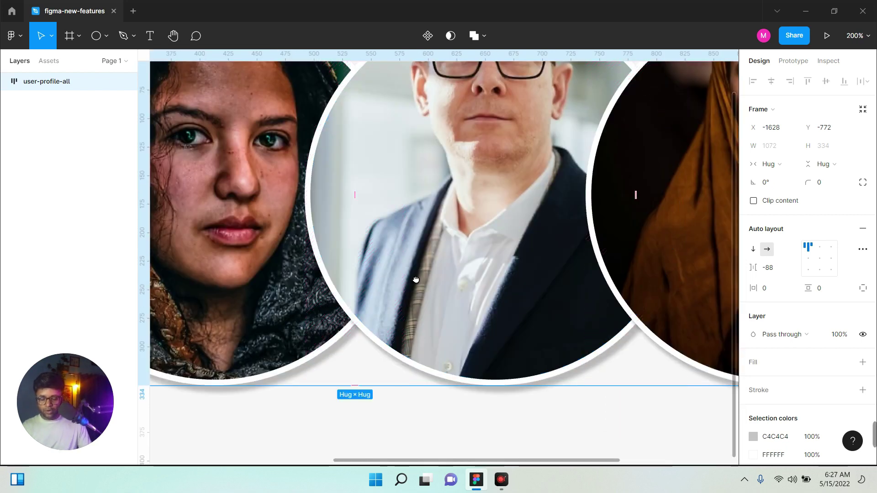
scroll(416, 280, "right", 5)
scroll(503, 339, "down", 2)
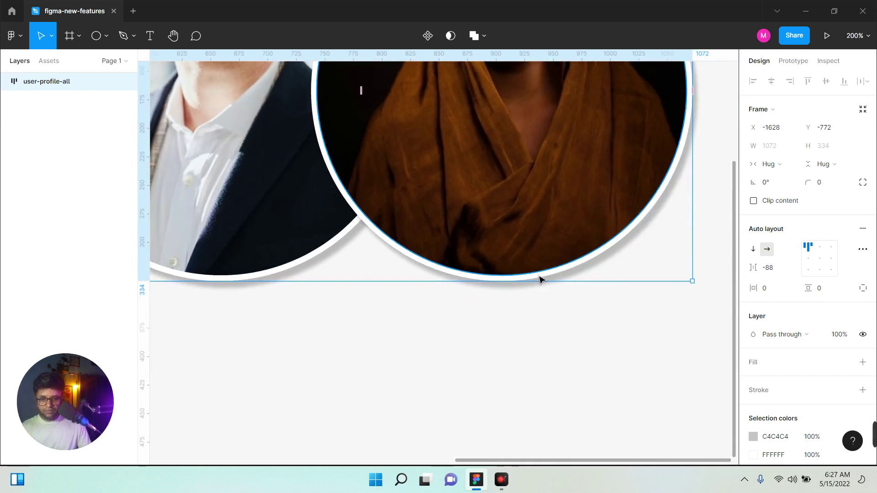
scroll(493, 347, "right", 2)
scroll(489, 342, "up", 1)
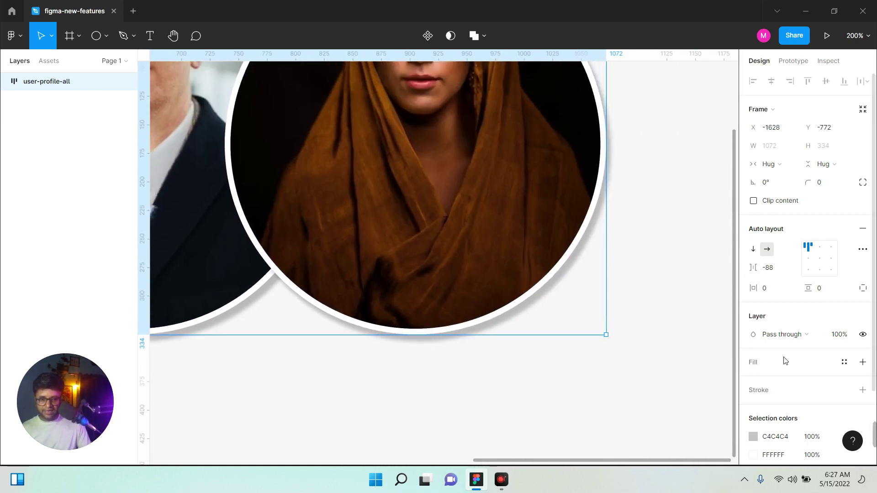
left_click_drag(646, 385, 575, 380)
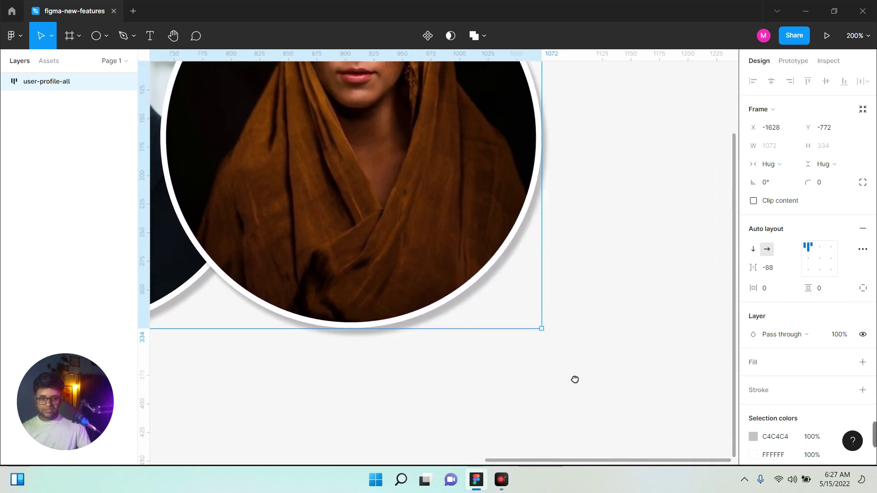
Compare Strokes Excluded (1032 × 324), then restore Included and view the whole frame.
left_click(862, 249)
left_click(706, 365)
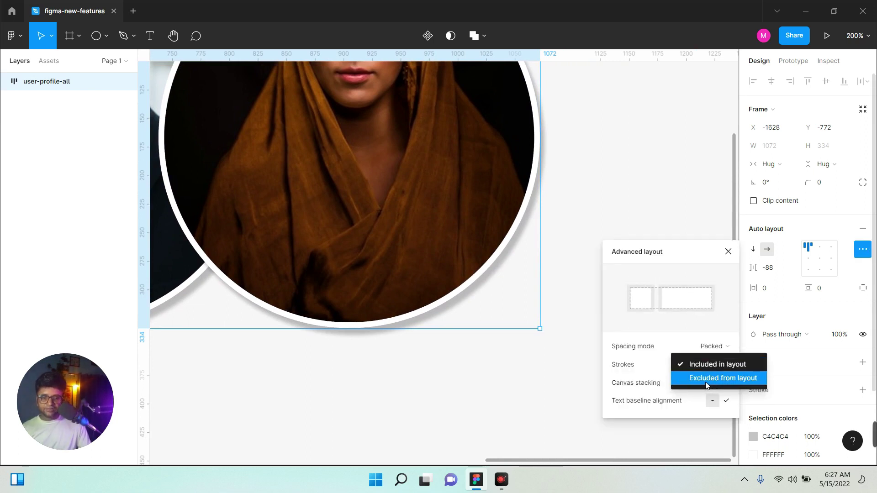
left_click(733, 378)
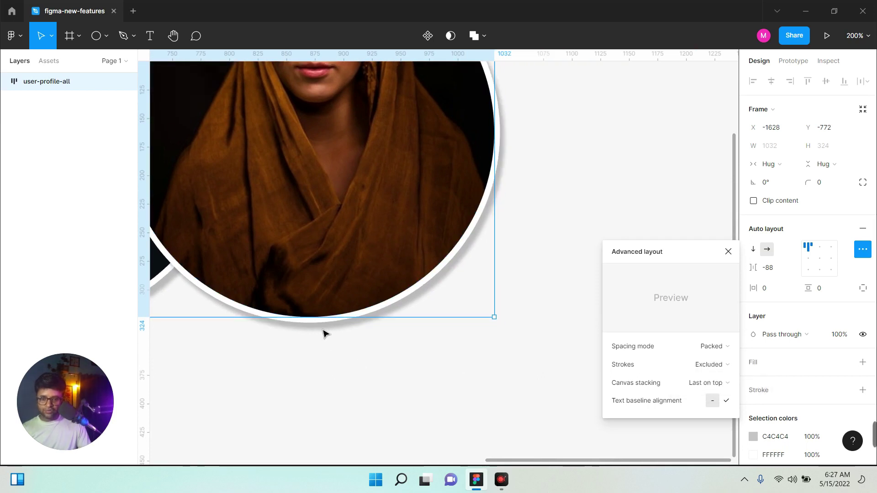
left_click(714, 364)
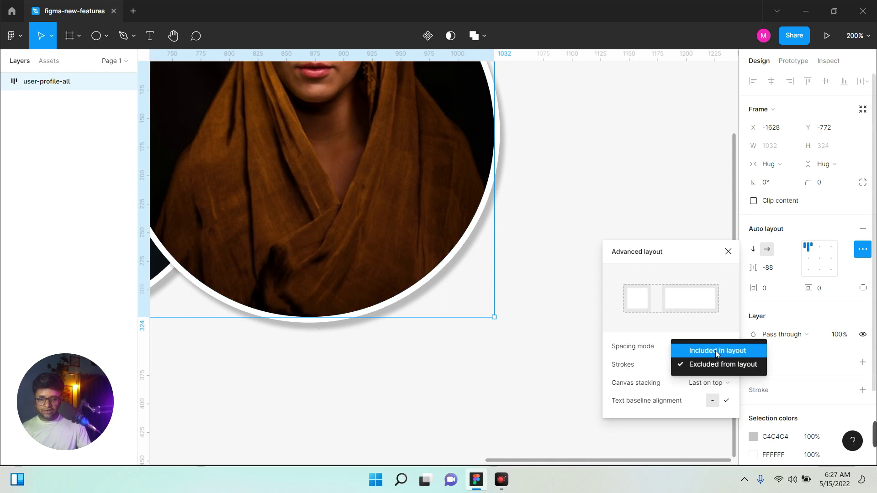
left_click(715, 349)
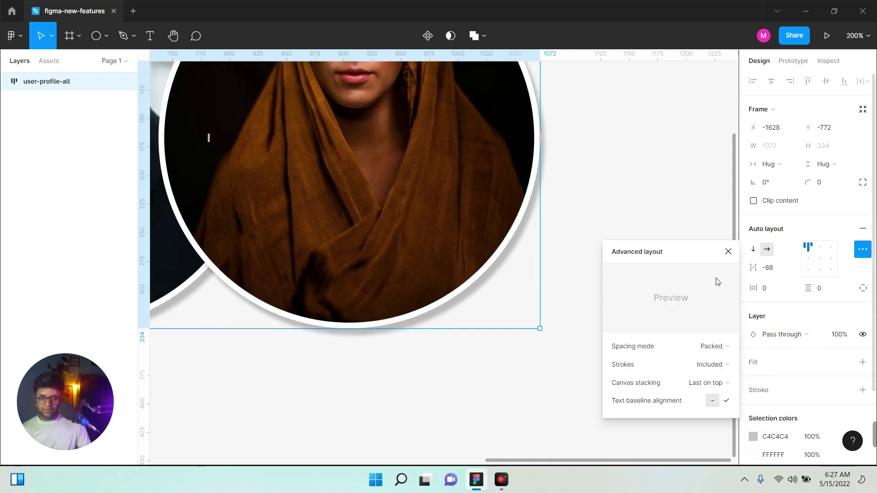
left_click(728, 251)
key("minus")
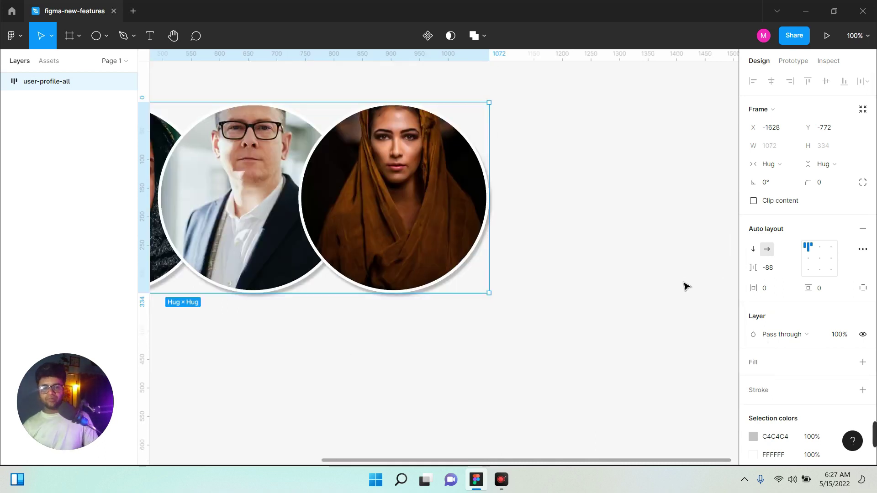
key("minus")
key("Escape")
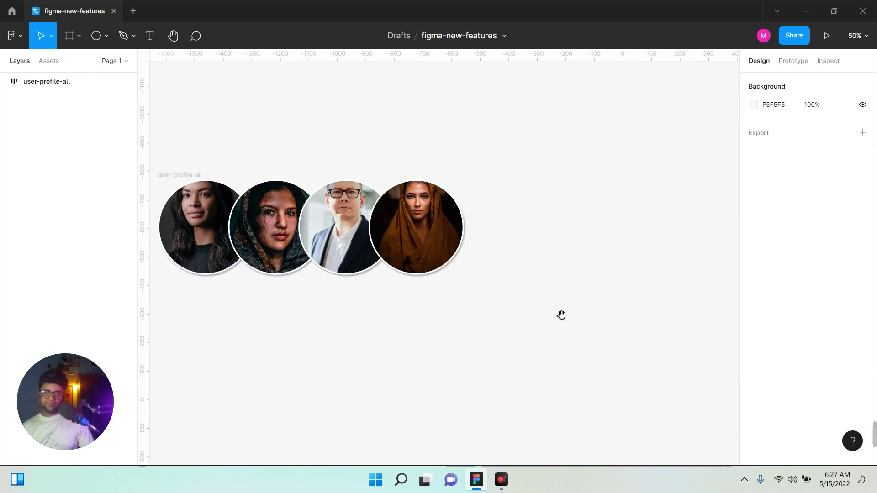
Delete the four portrait circles, then the empty user-profile-all frame.
scroll(561, 315, "left", 3)
left_click_drag(202, 114, 235, 161)
left_click_drag(269, 116, 548, 324)
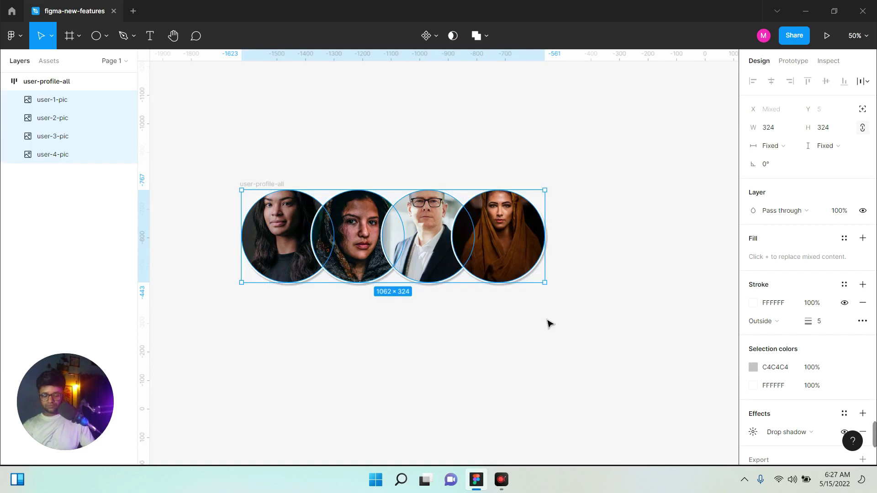
key("Delete")
left_click(299, 203)
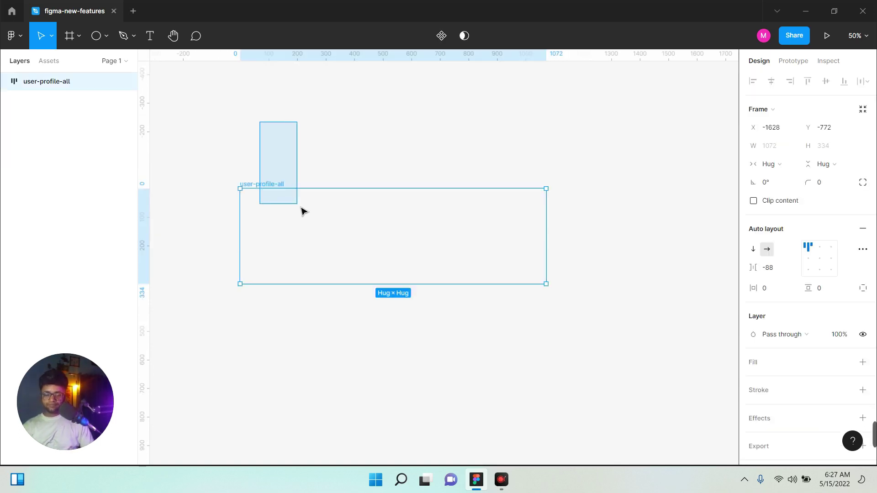
key("Delete")
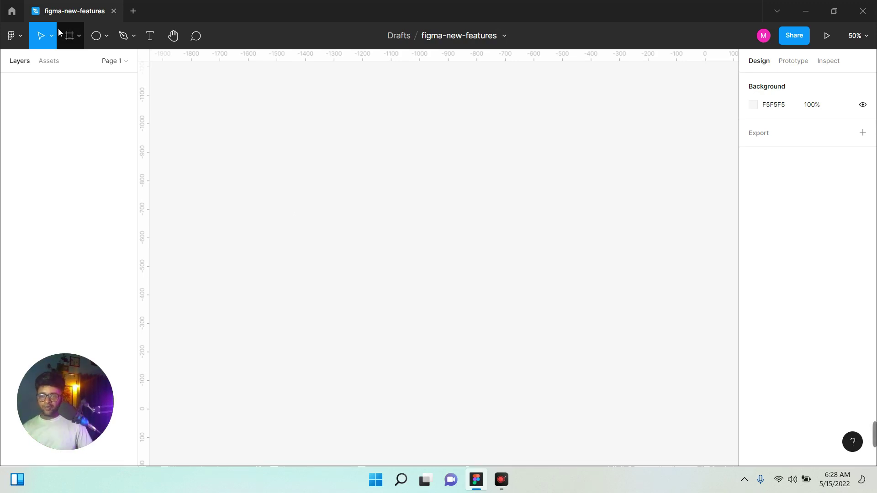
Draw a 127 × 127 ellipse near the top-left of the canvas.
left_click(106, 36)
left_click(110, 105)
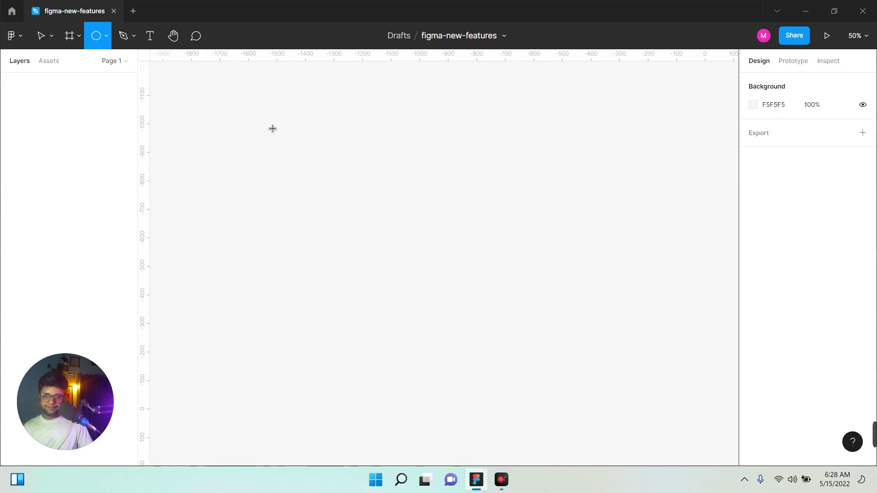
left_click_drag(264, 120, 326, 182)
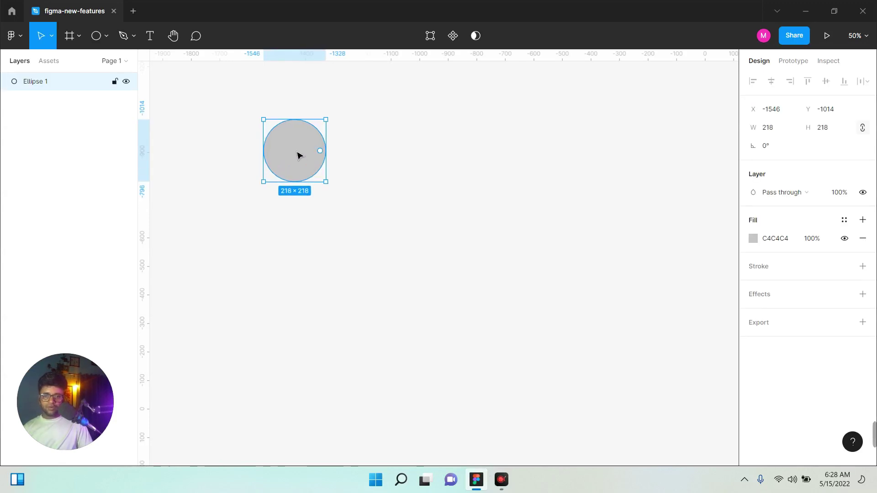
left_click_drag(325, 182, 521, 325)
key("shift+0")
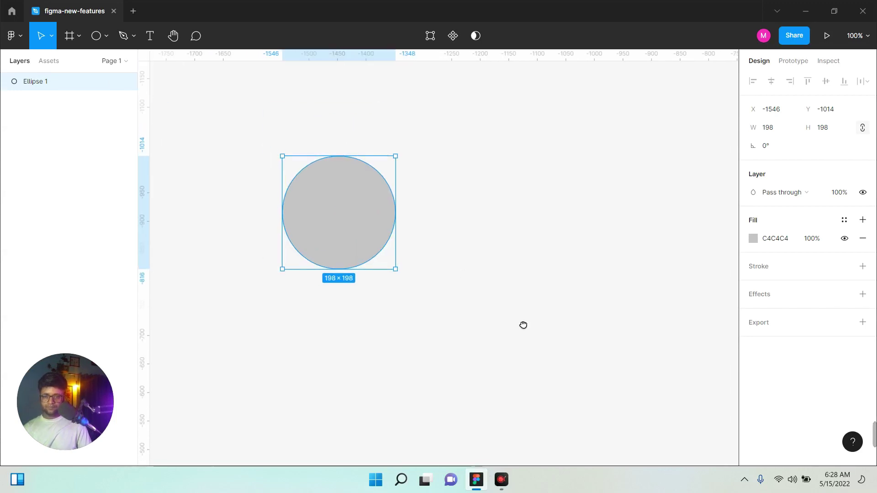
left_click_drag(397, 277, 366, 236)
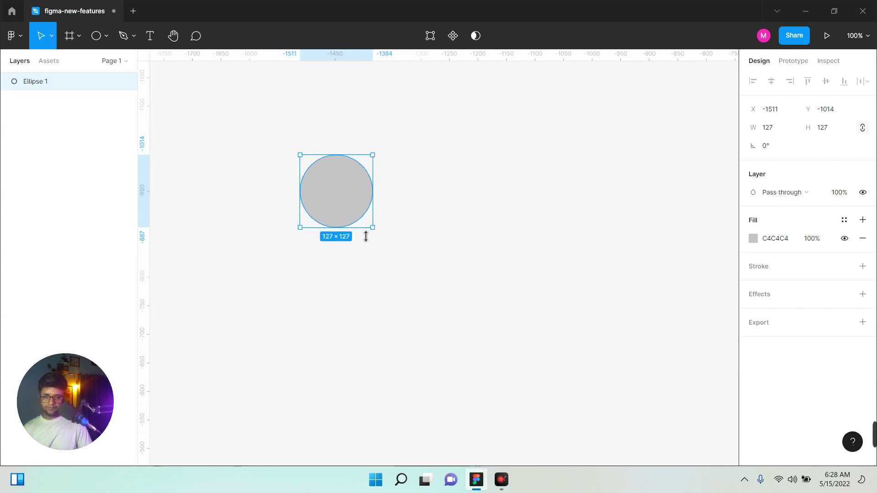
left_click_drag(338, 187, 302, 144)
Fill the circle with an Unsplash portrait photo.
right_click(299, 137)
mouse_move(311, 346)
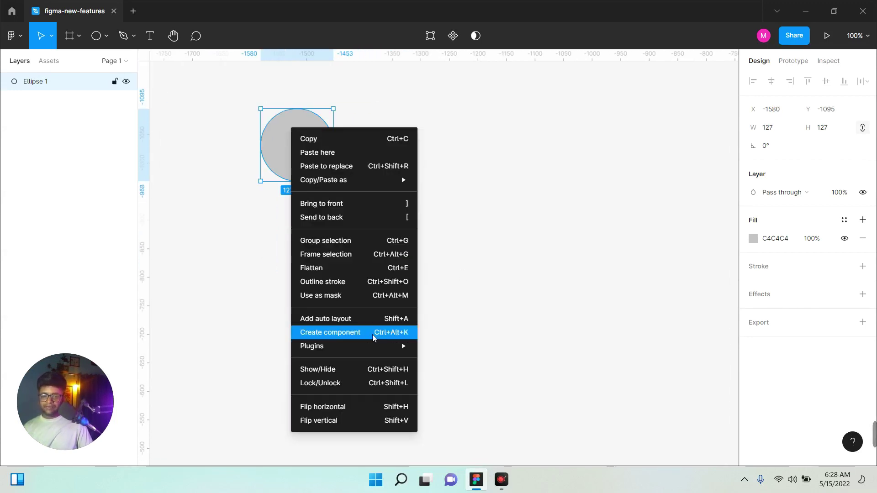
left_click(460, 428)
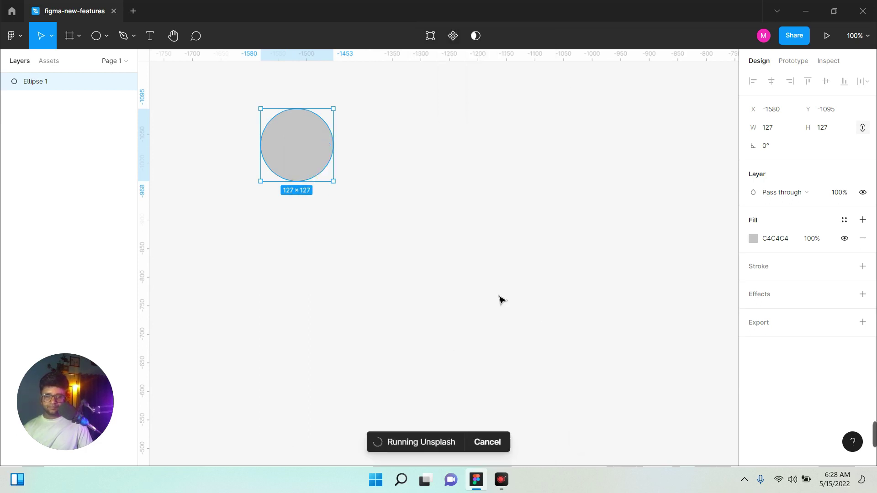
left_click(719, 277)
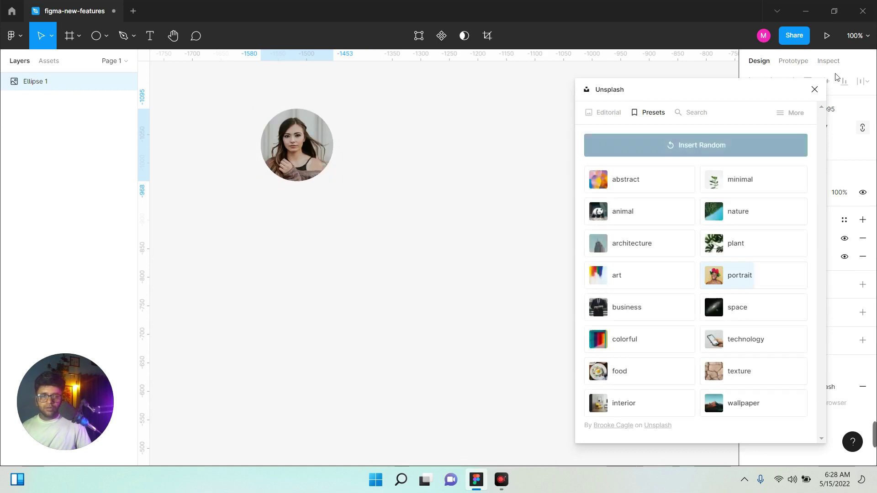
left_click(815, 89)
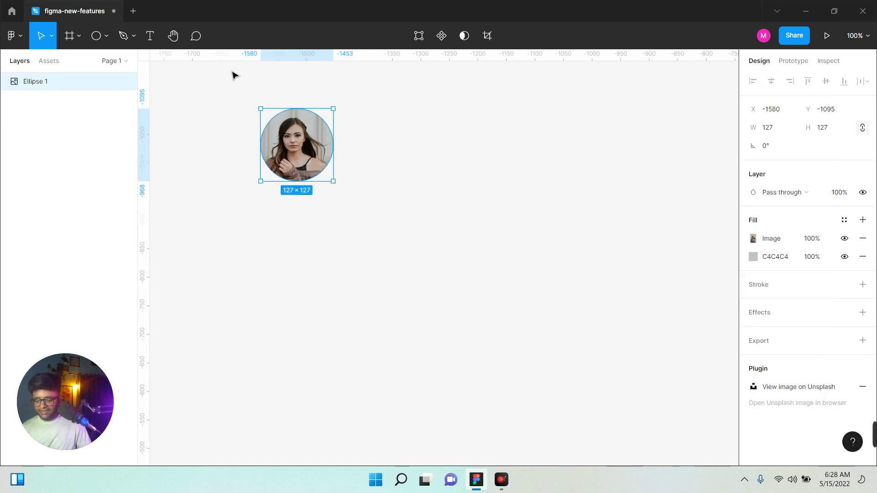
Create a text box below the portrait and paste the lorem ipsum paragraph into it.
left_click(150, 36)
left_click_drag(261, 198, 523, 294)
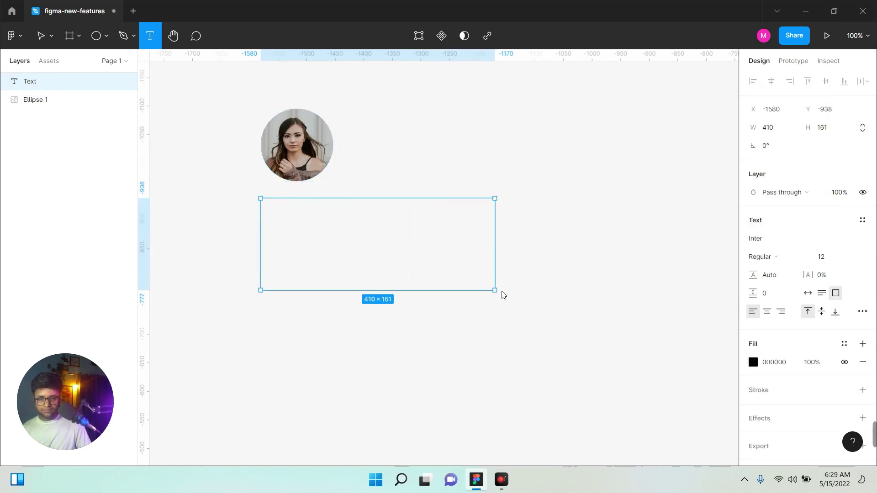
type("In publishing and graphic design, Lorem ipsum is a placeholder text commonly used to demonstrate the visual form of a document or a typeface without relying on meaningful content. Lorem ipsum may be used as a placeholder before final copy is available.")
key("Escape")
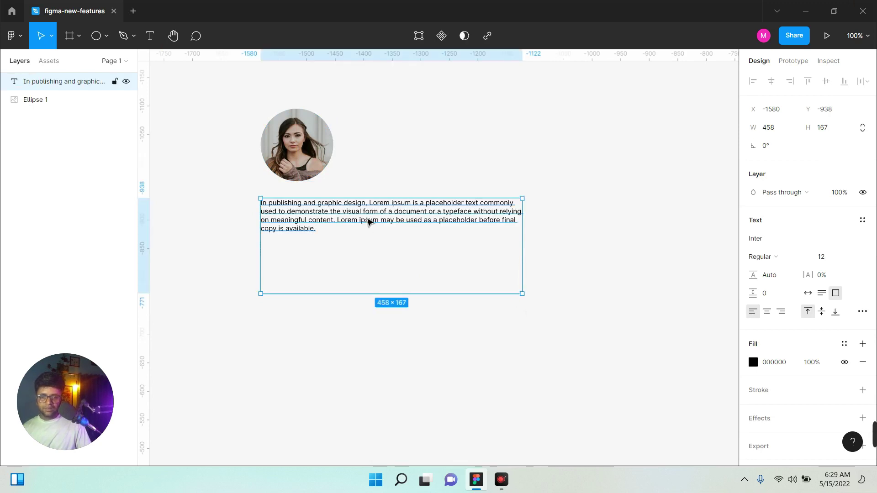
Set the paragraph to 16 px and switch its text box to Auto height.
left_click(820, 258)
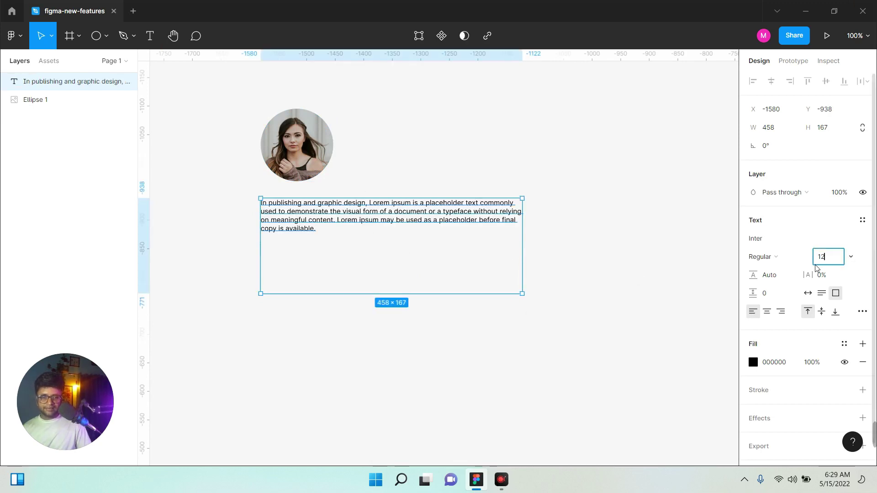
type("16")
key("Return")
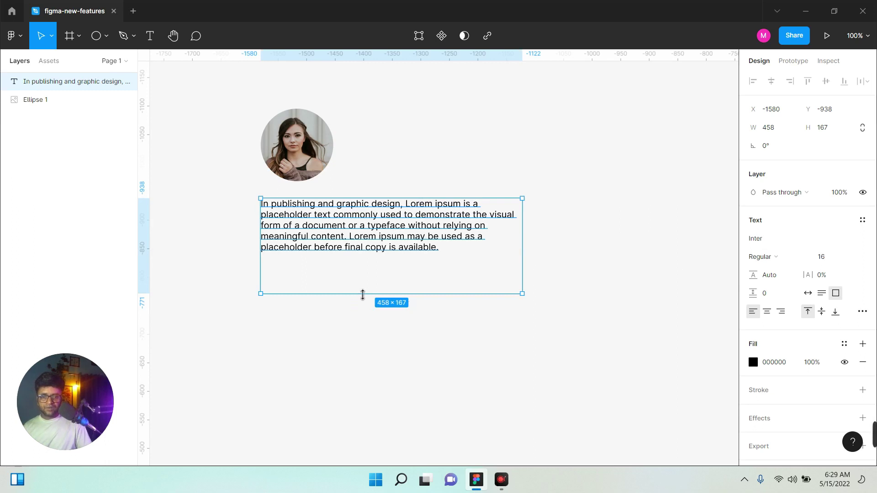
left_click(486, 364)
left_click(432, 280)
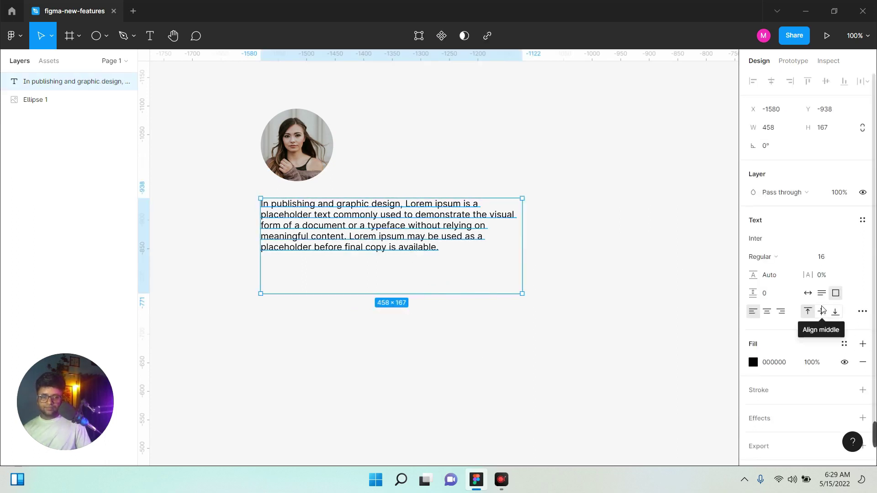
left_click(823, 294)
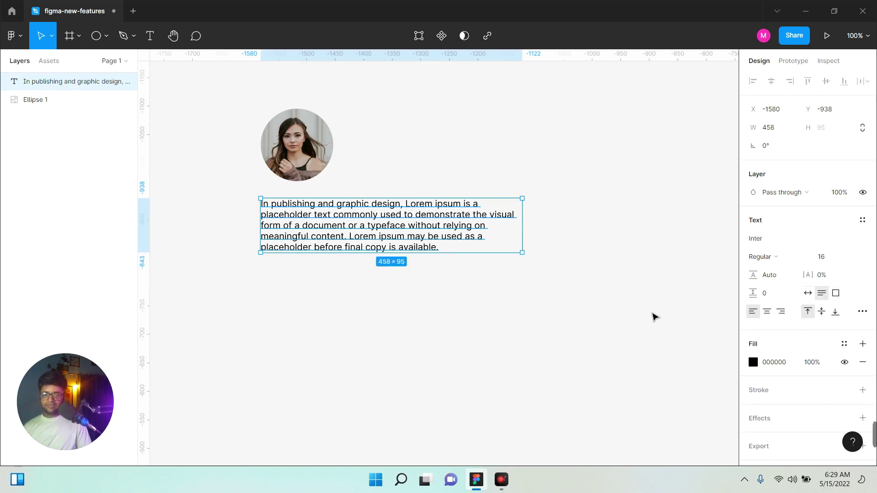
left_click(652, 315)
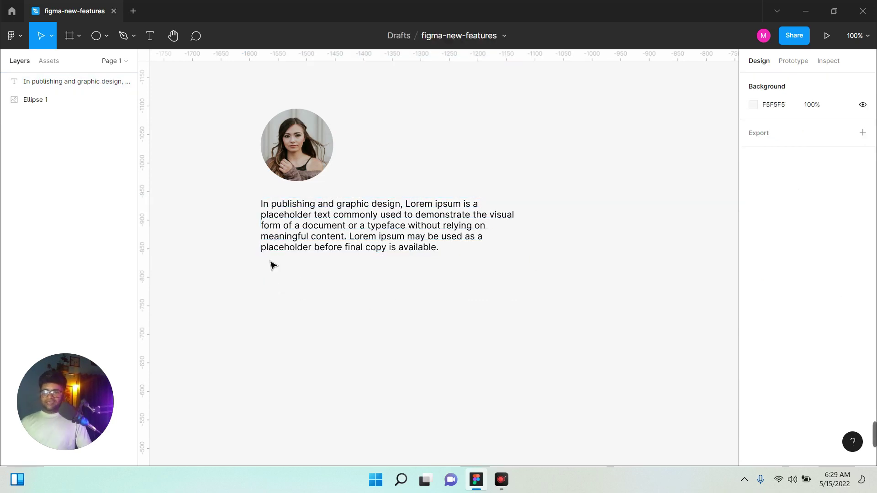
Add a "Read More" text below the paragraph.
key("t")
left_click(274, 282)
type("Read More")
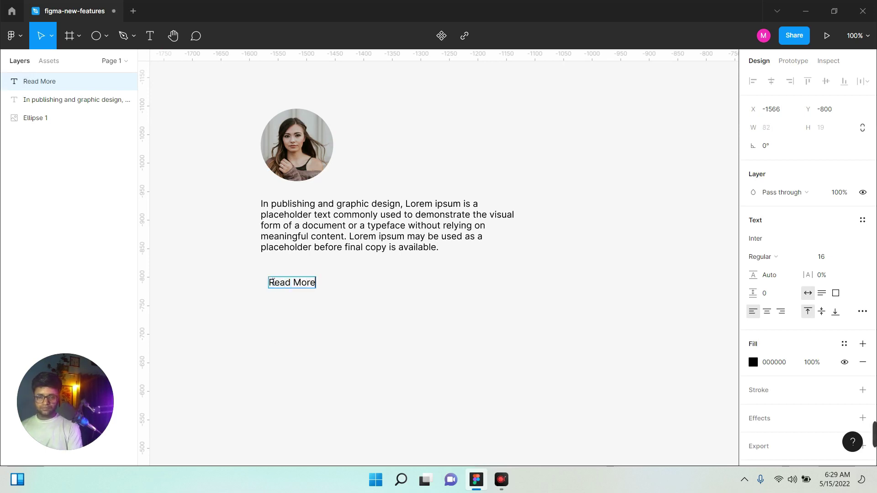
key("Escape")
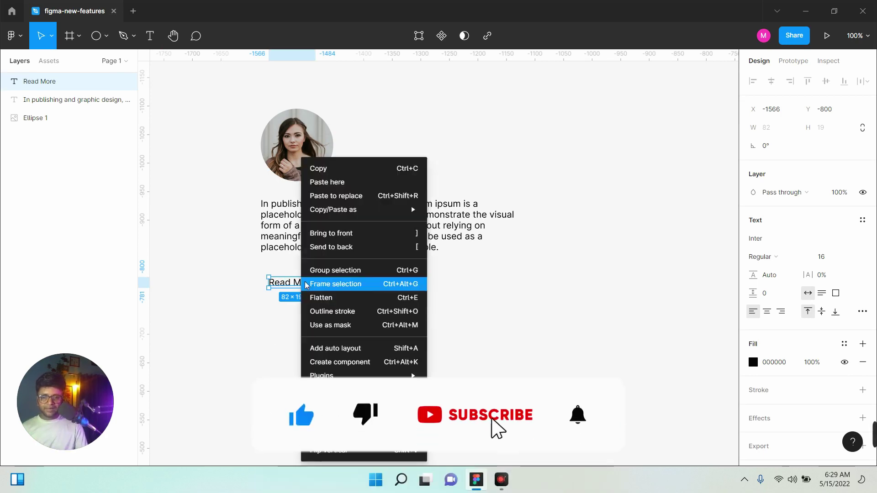
Wrap Read More in an auto-layout frame and name it button.
right_click(305, 283)
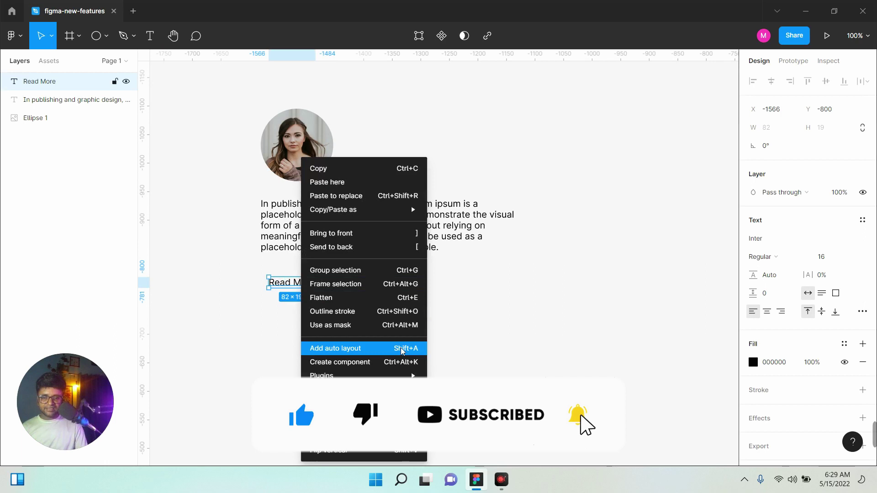
left_click(359, 348)
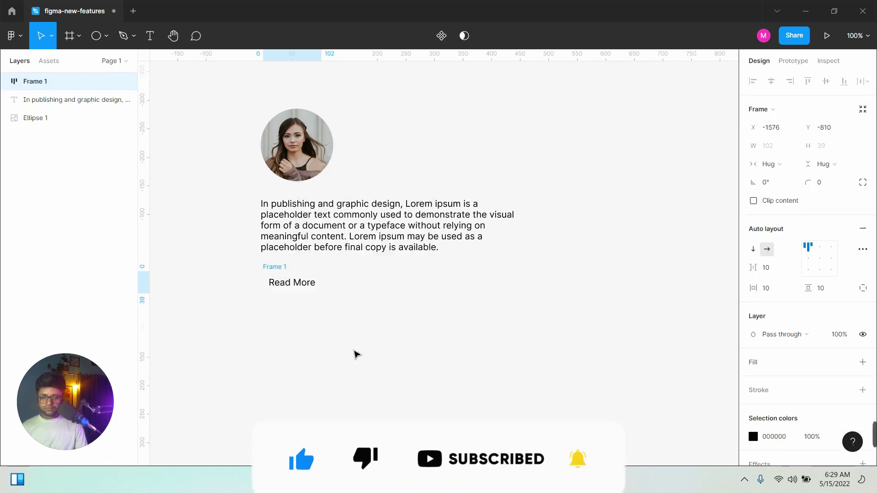
double_click(28, 81)
type("button")
key("Return")
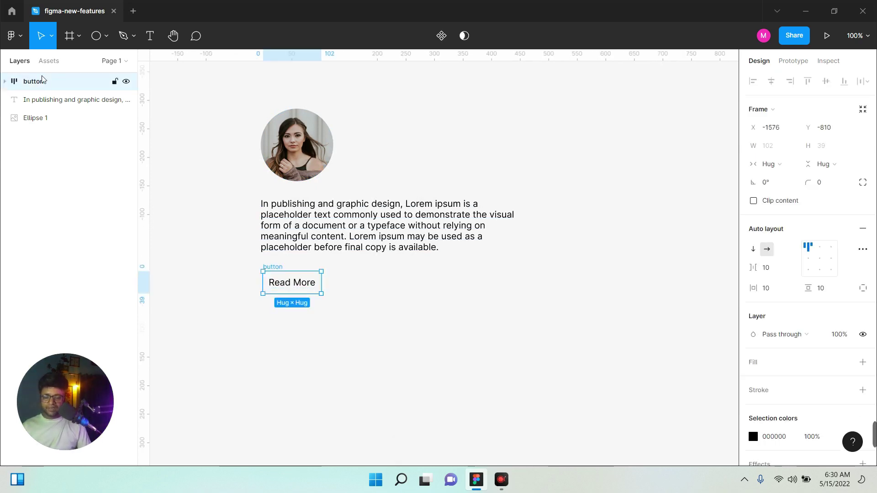
scroll(470, 311, "right", 2)
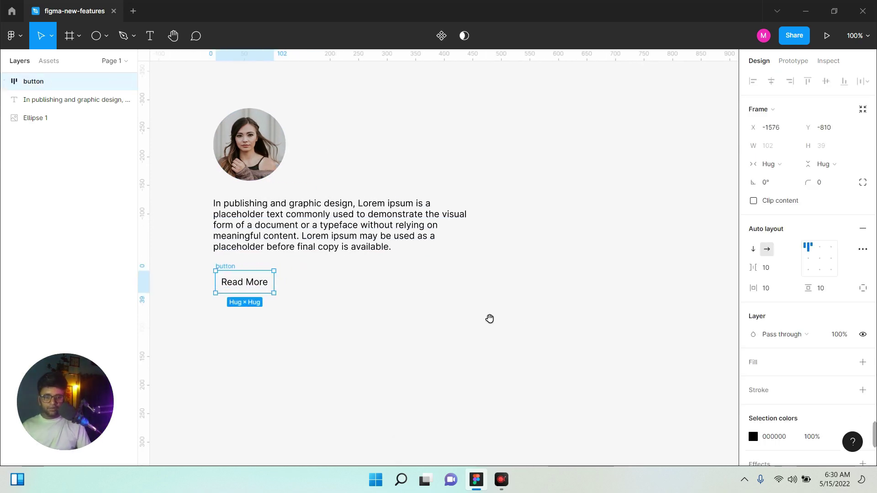
Give the button frame a purple 5216FE fill.
left_click(761, 363)
left_click(753, 381)
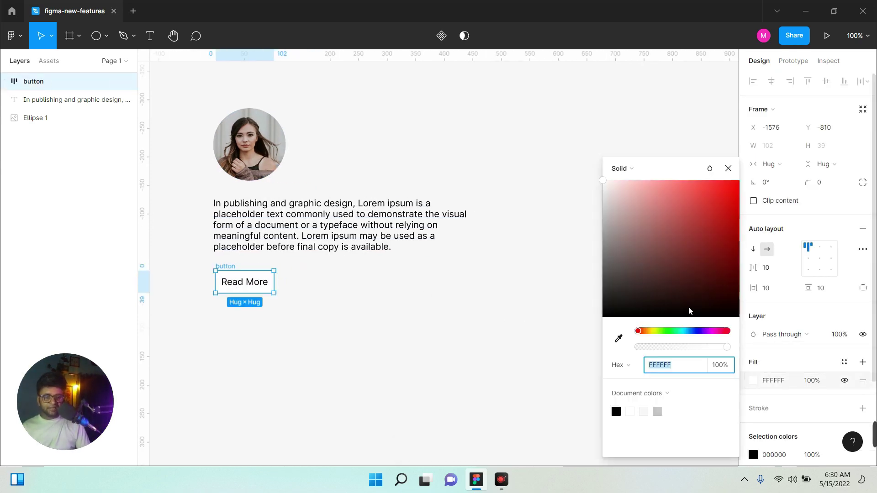
left_click(701, 331)
mouse_move(699, 300)
left_mouse_down()
mouse_move(713, 202)
mouse_move(733, 182)
left_mouse_up()
left_click(728, 168)
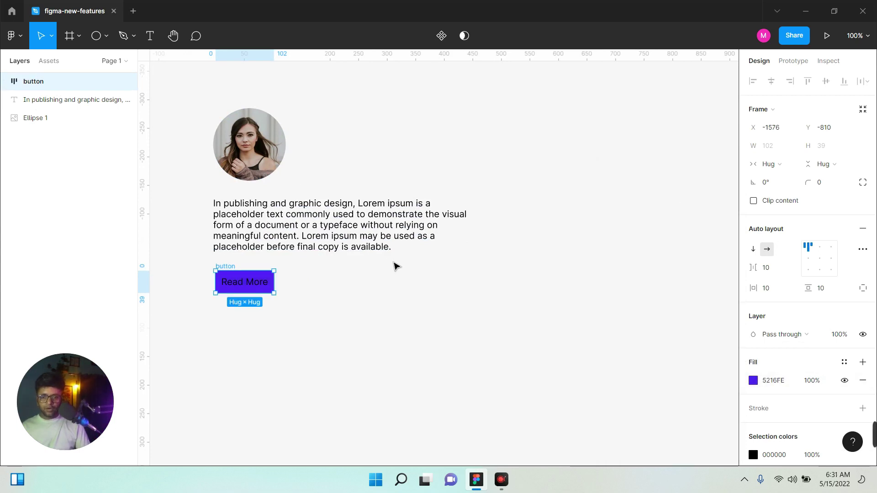
left_click(244, 273)
left_click(753, 381)
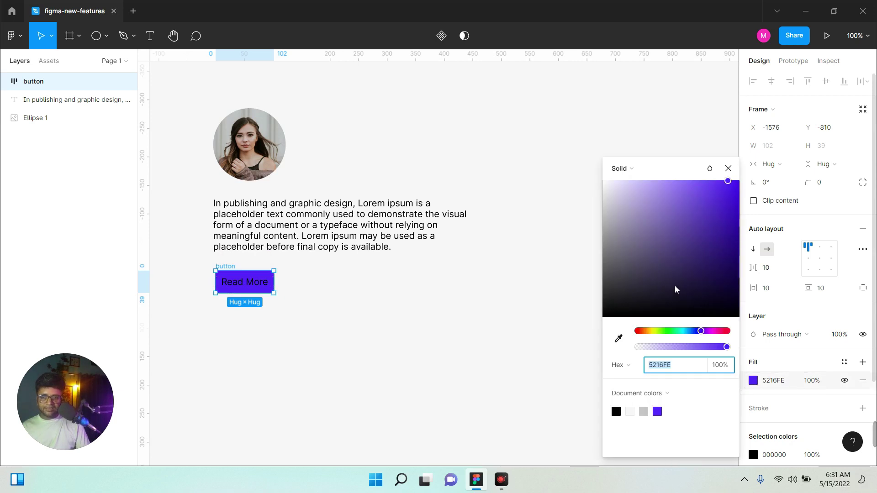
Make the Read More text white (FFFFFF).
left_click(4, 81)
left_click(43, 100)
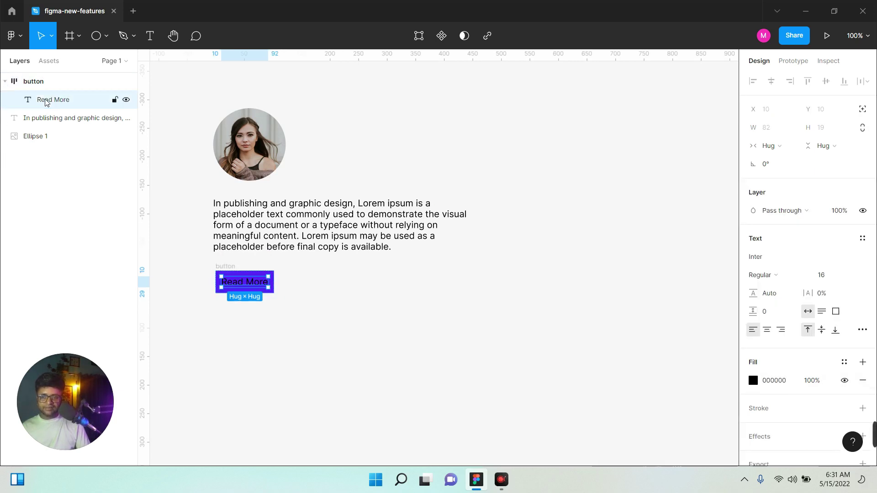
left_click(754, 381)
type("FFFFFF")
key("Return")
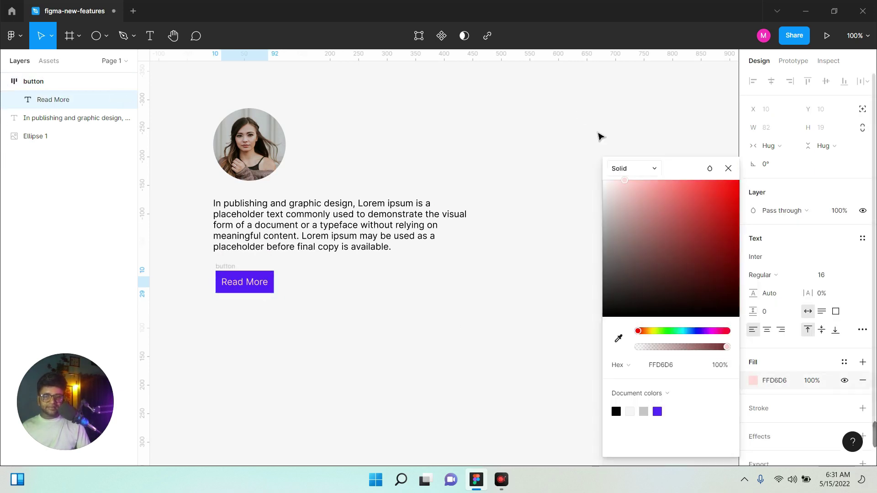
left_click(728, 169)
Give the button 20 px horizontal and vertical padding and a 12 px corner radius.
left_click(46, 82)
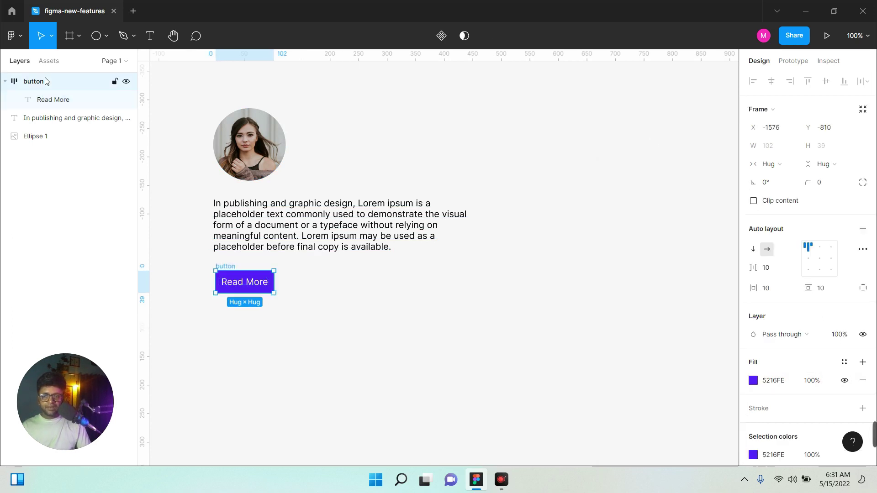
left_click(762, 291)
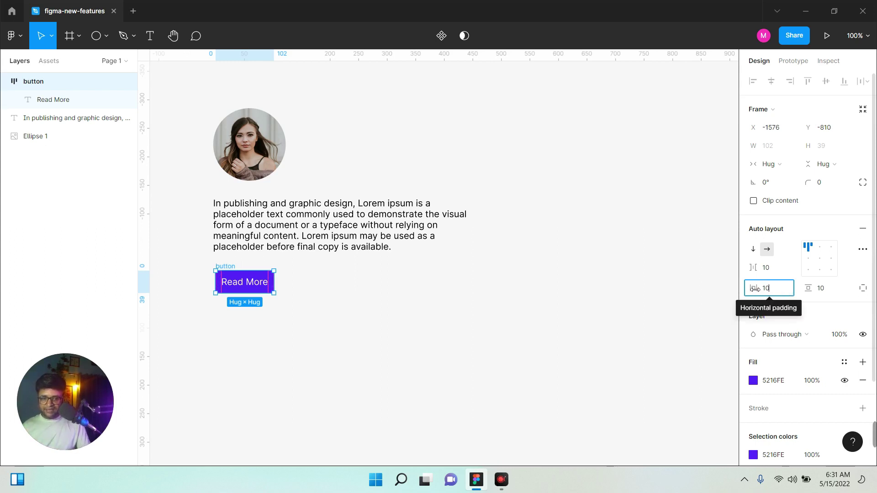
mouse_move(756, 289)
left_mouse_down()
mouse_move(774, 287)
mouse_move(768, 296)
left_mouse_up()
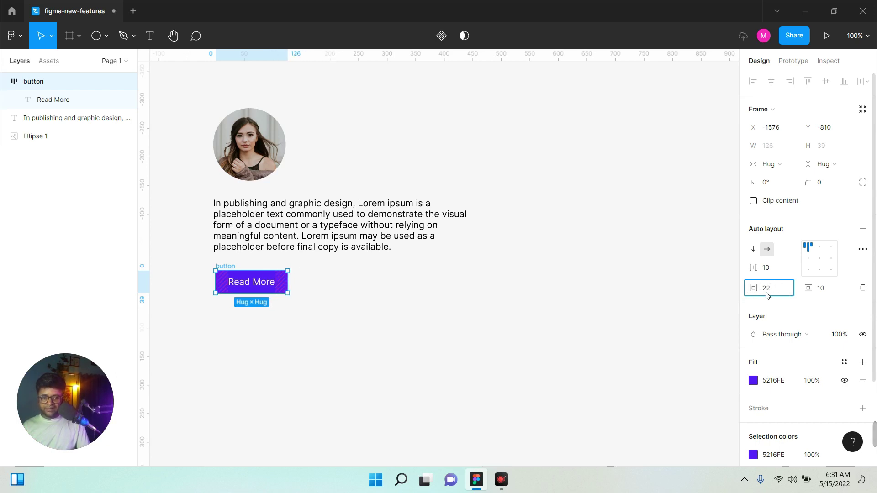
key("Return")
left_click(828, 293)
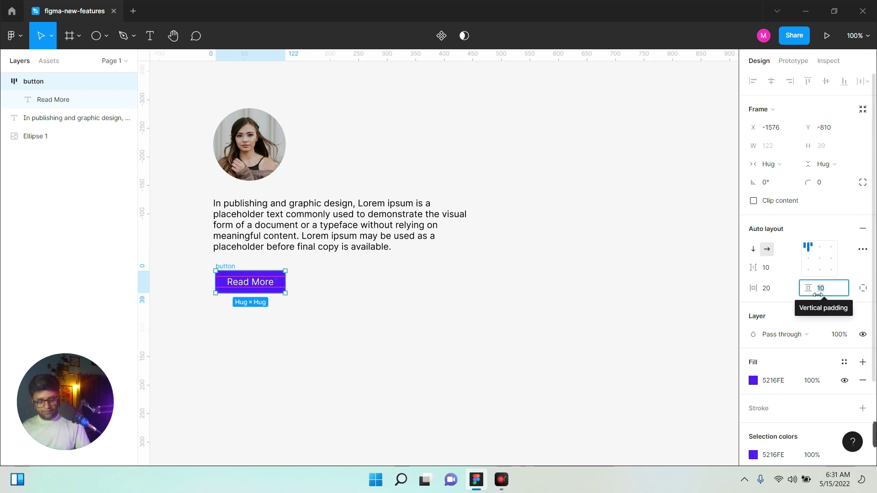
type("20")
key("Return")
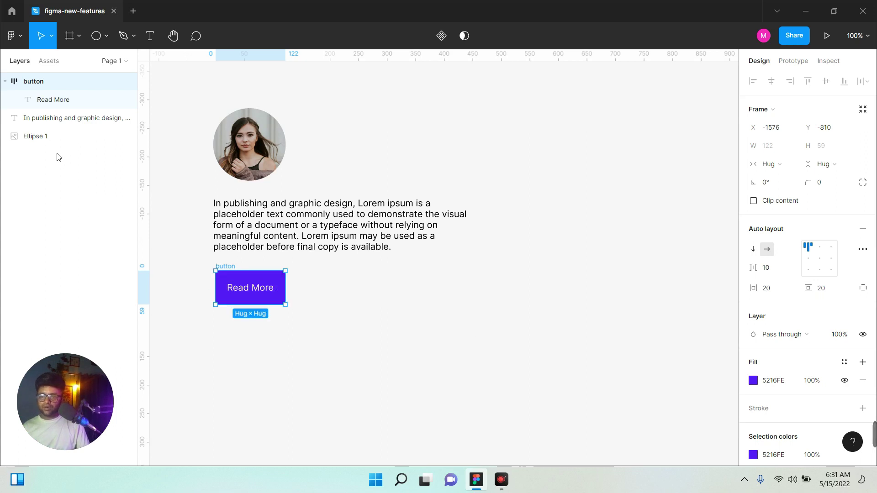
left_click(830, 186)
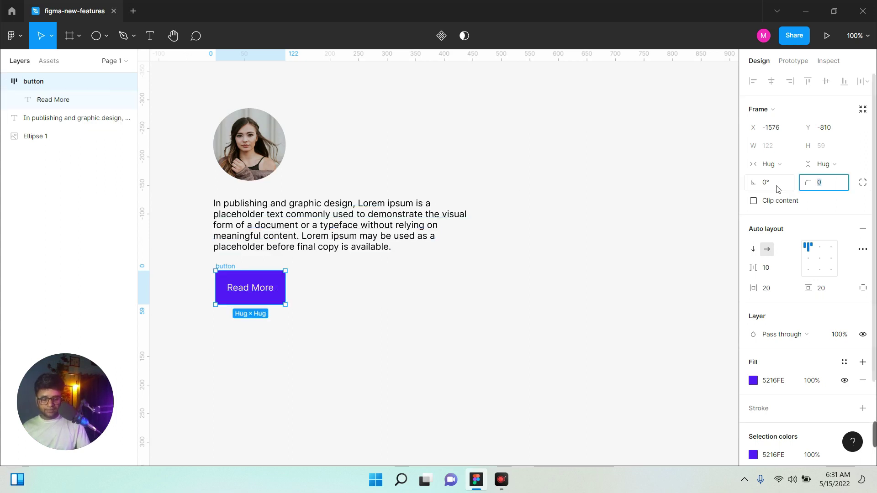
type("12")
key("Return")
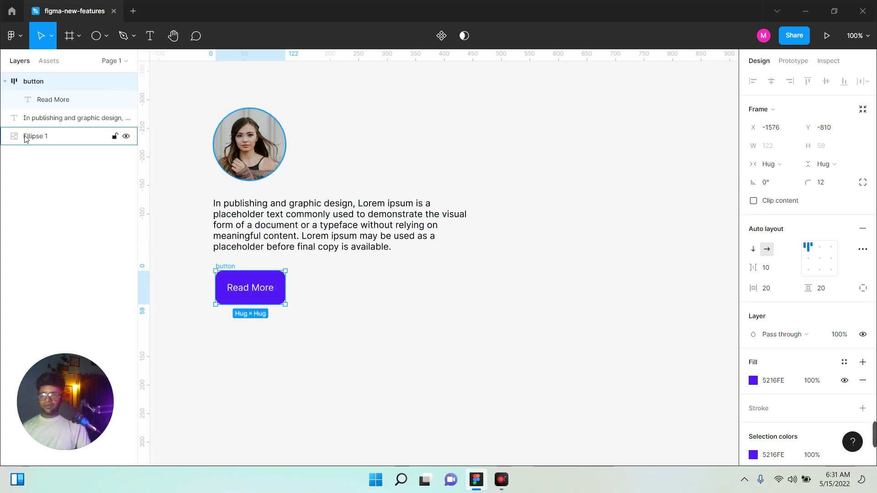
left_click(5, 81)
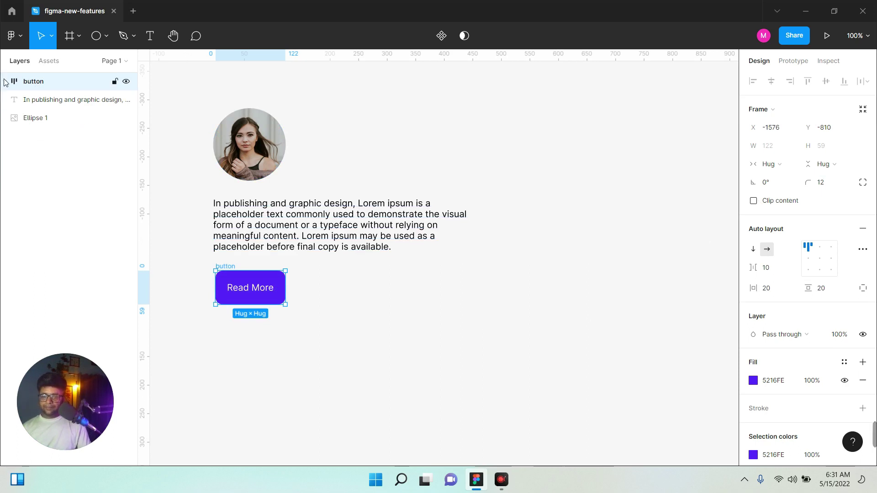
left_click(30, 119, "shift")
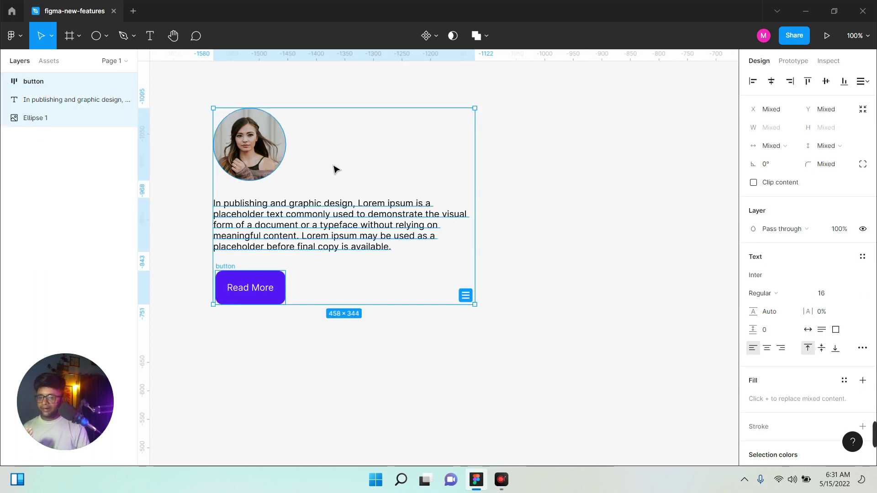
Wrap the portrait, paragraph and button in an auto-layout frame named 'card'.
right_click(327, 168)
left_click(358, 353)
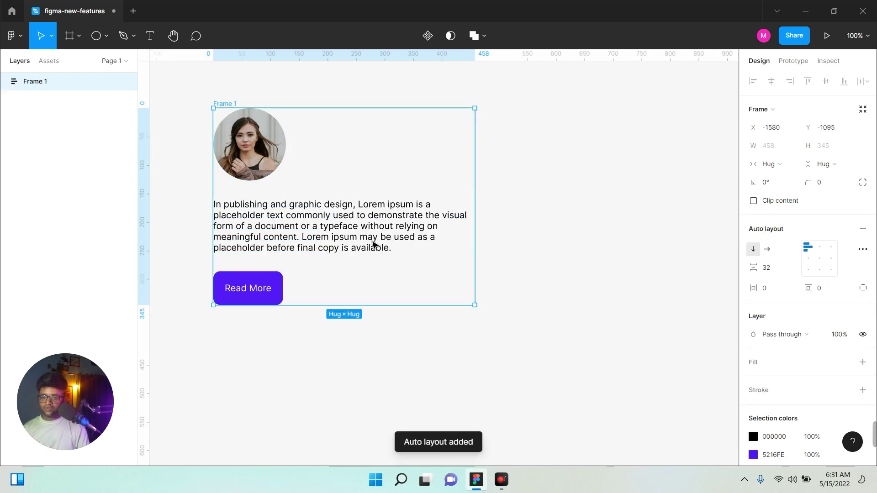
double_click(42, 85)
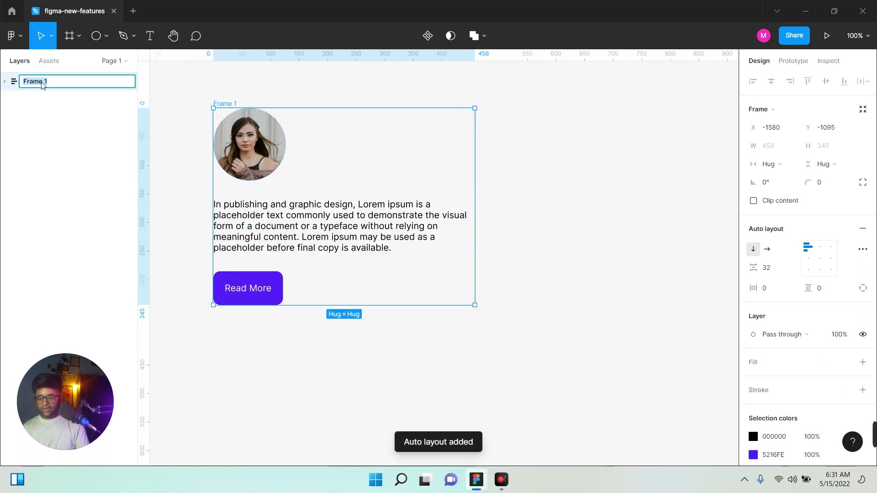
type("card")
key("Return")
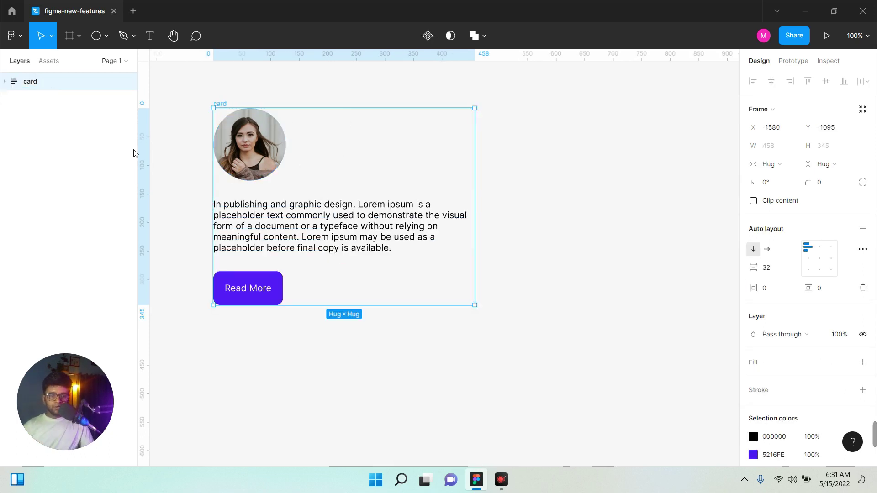
Give the card frame a white FFFFFF fill.
scroll(836, 379, "down", 3)
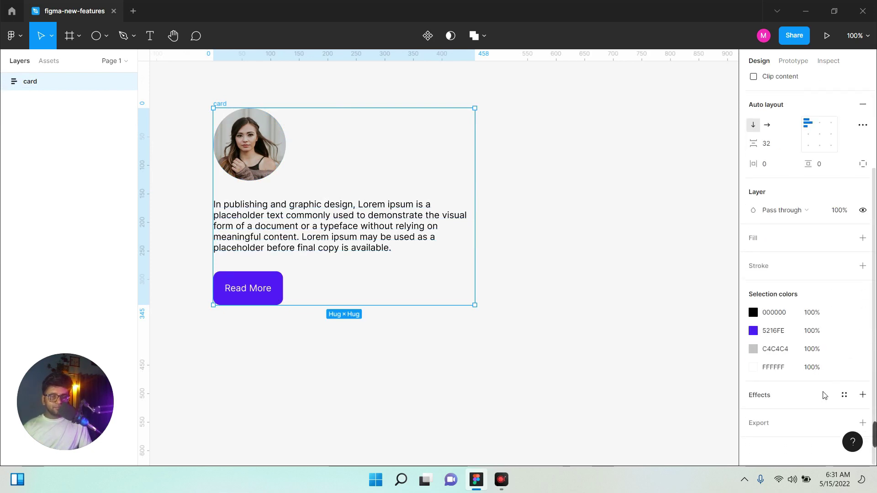
left_click(754, 239)
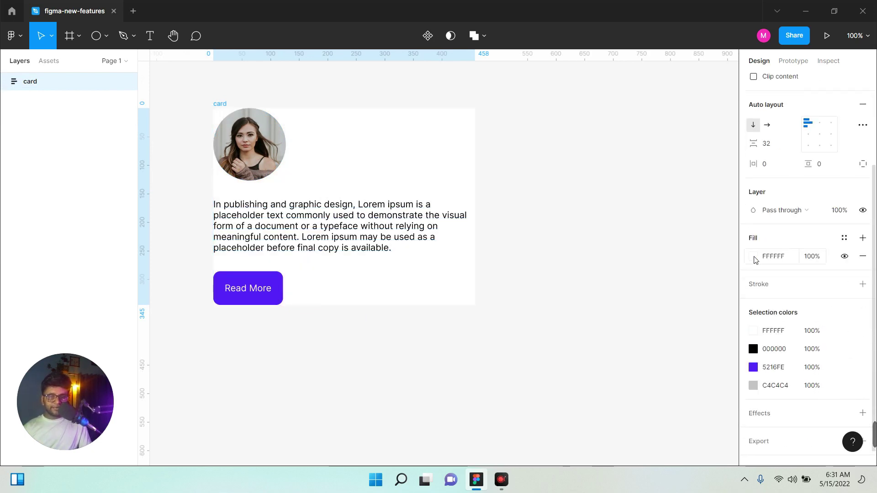
left_click(754, 256)
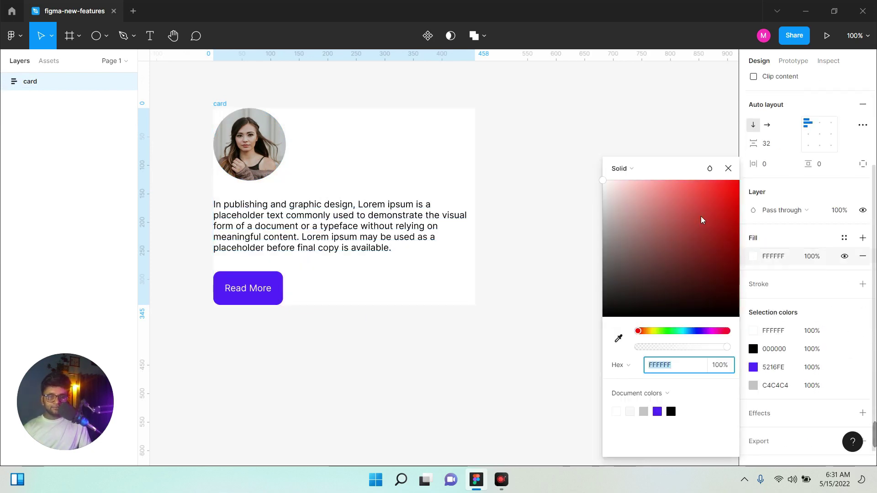
left_click(726, 170)
scroll(830, 238, "up", 3)
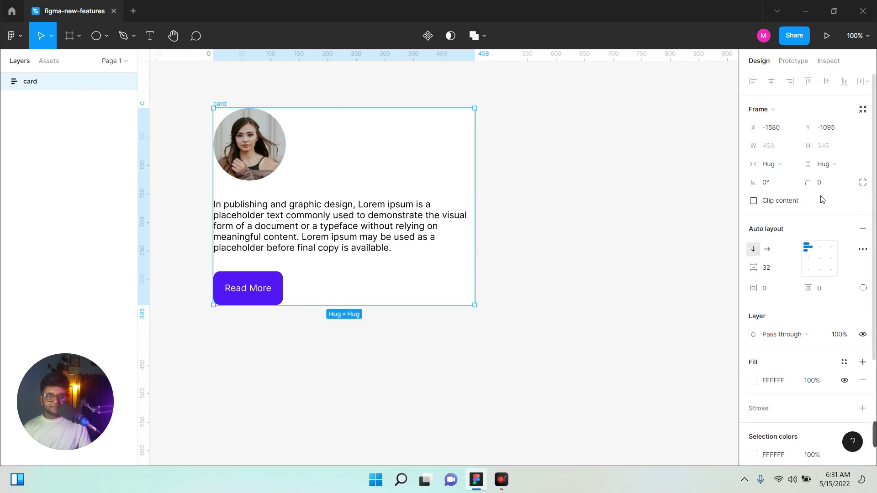
left_click(772, 184)
scroll(771, 246, "down", 1)
left_click(768, 235)
Set the card's horizontal and vertical padding to 50 px.
left_click(775, 235)
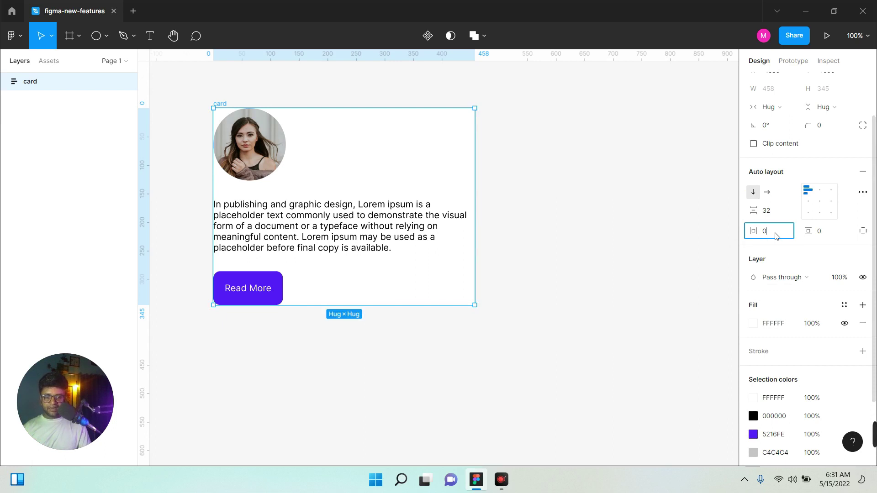
type("20")
key("Return")
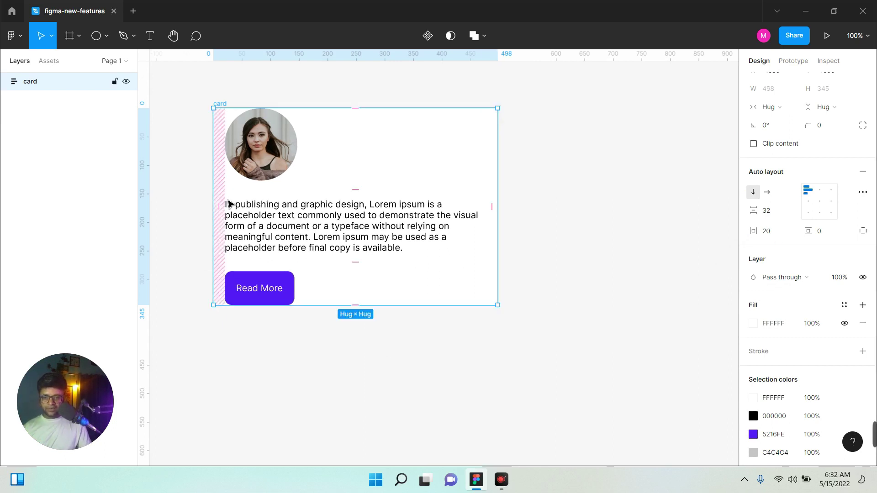
left_click(774, 234)
type("50")
key("Return")
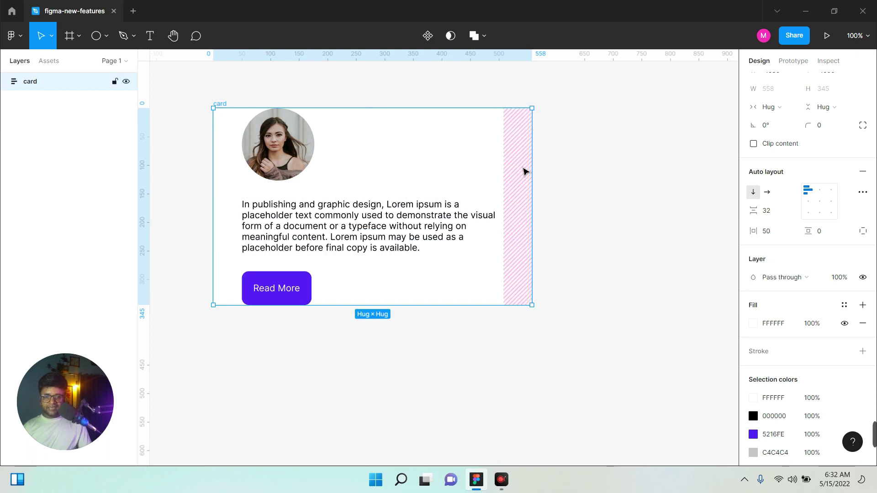
left_click(820, 232)
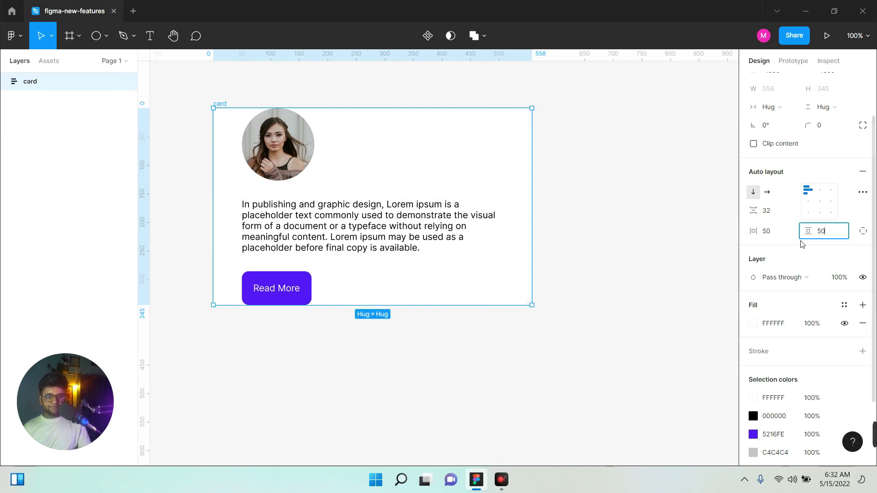
key("Return")
Change the padding to 20 left / 50 right and 20 top / 50 bottom.
left_click(776, 234)
type("20,5")
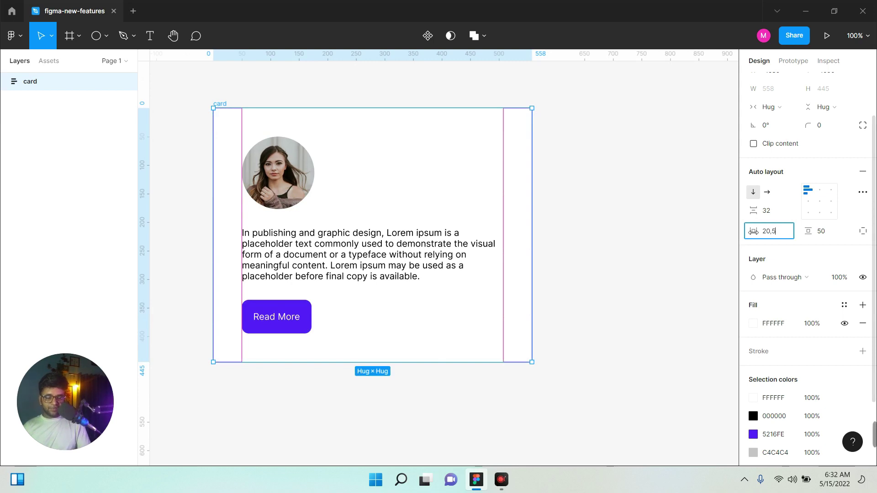
type("0")
key("Return")
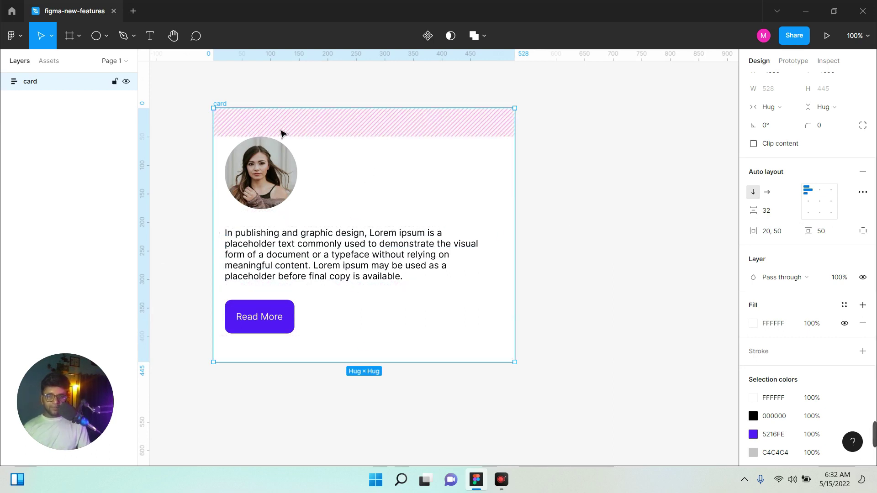
left_click(826, 232)
type("20,5")
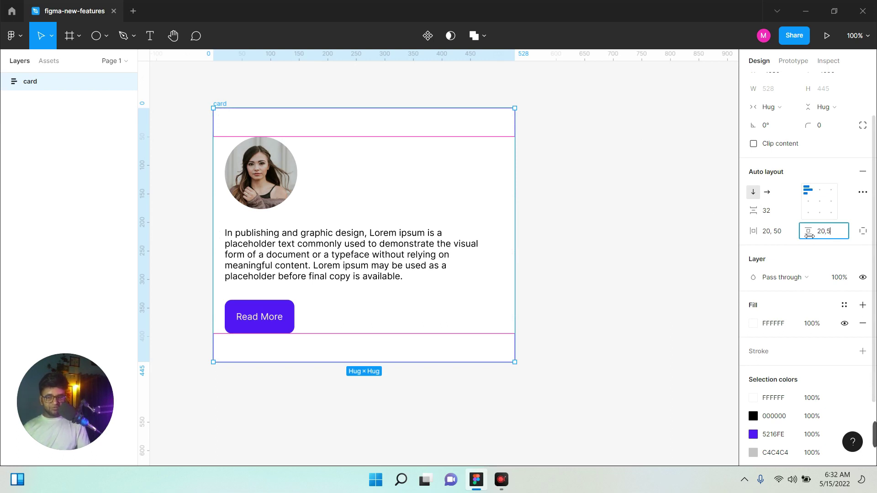
type("0")
key("Return")
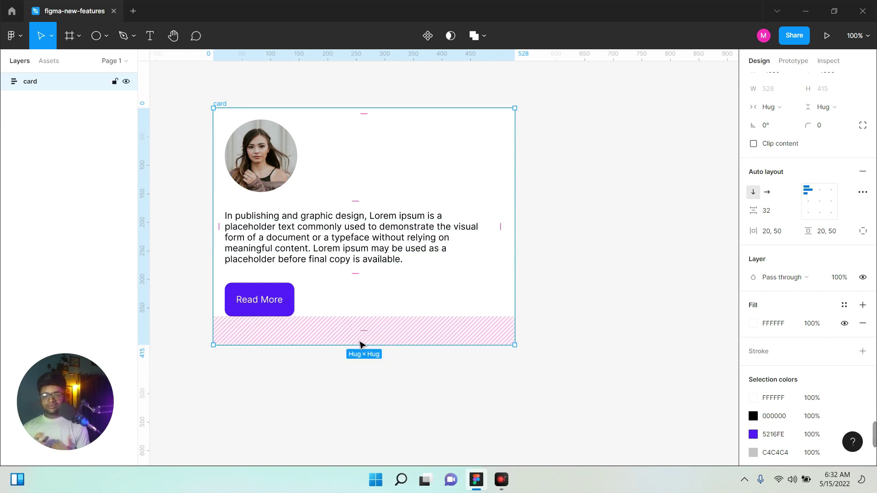
Experiment with four-side padding values, ending at 20 px all around.
left_click(768, 233)
left_click(817, 236)
key("ctrl+a")
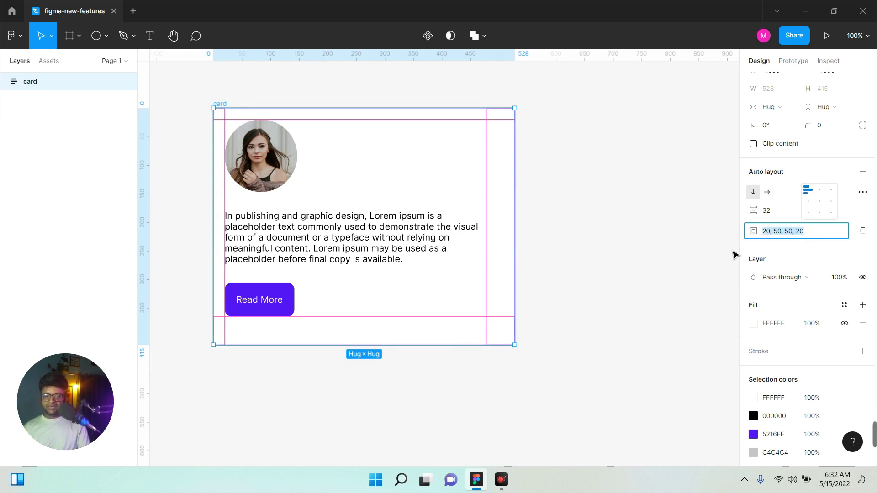
type("20")
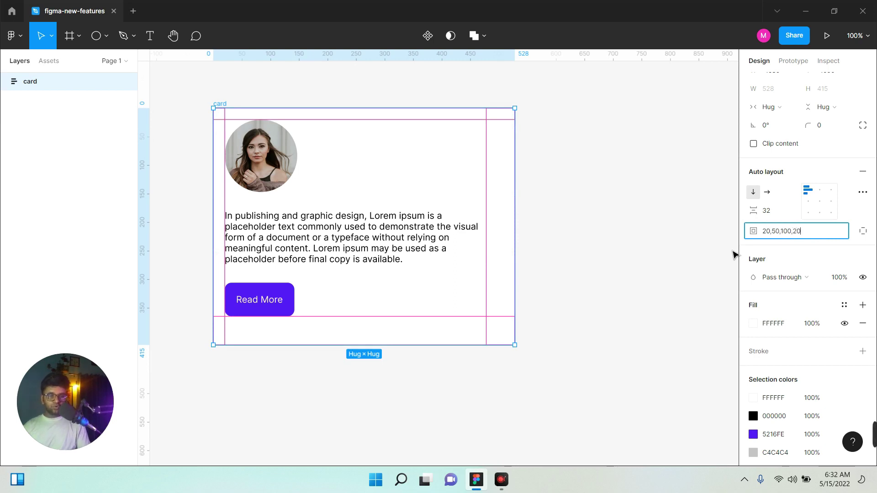
key("Return")
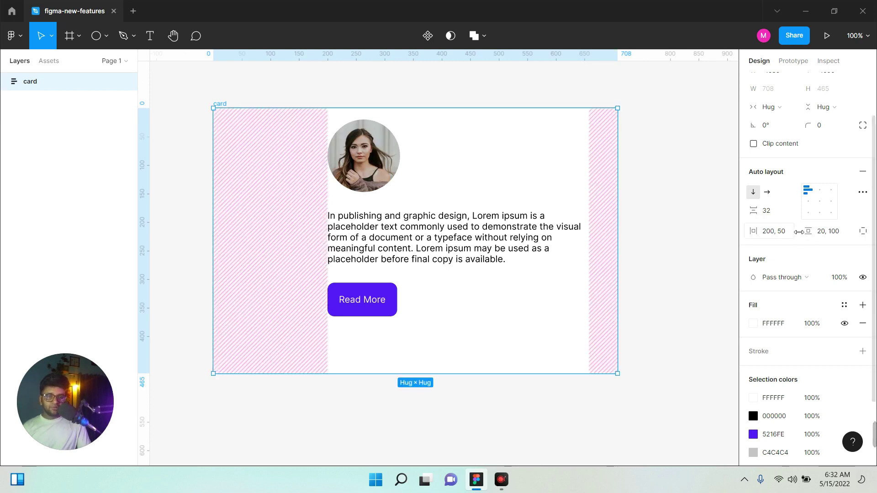
left_click(768, 233)
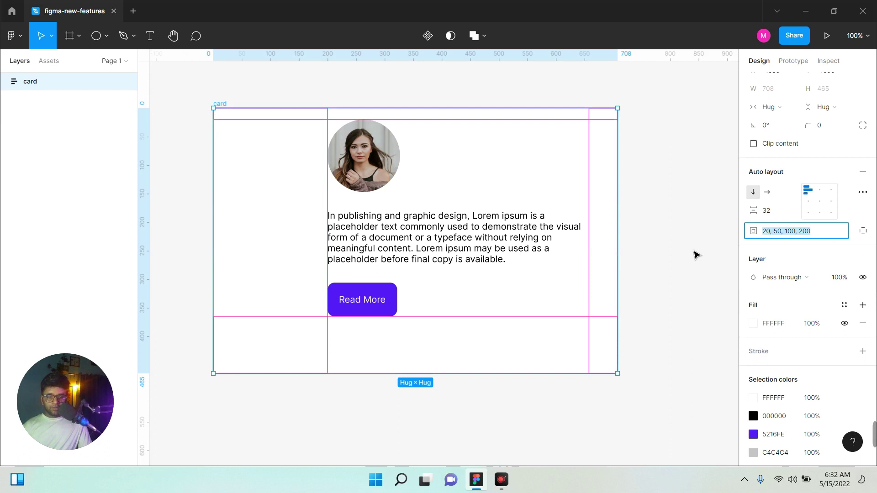
type("20")
key("Return")
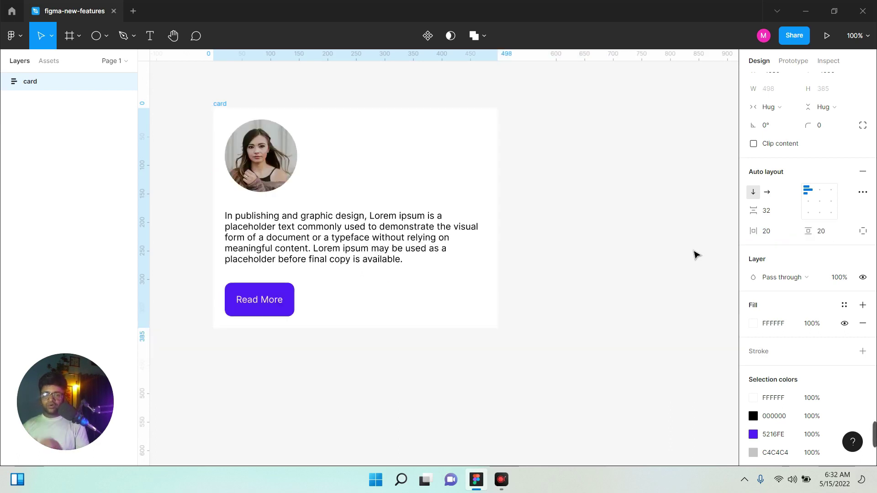
Try padding 20, 50, 150, 200 on the card, then replace it with 50.
left_click(773, 235)
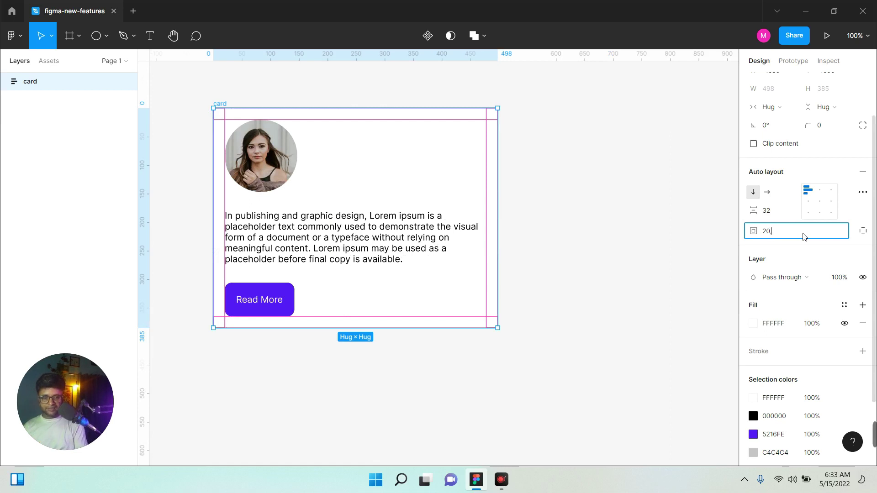
type(",50")
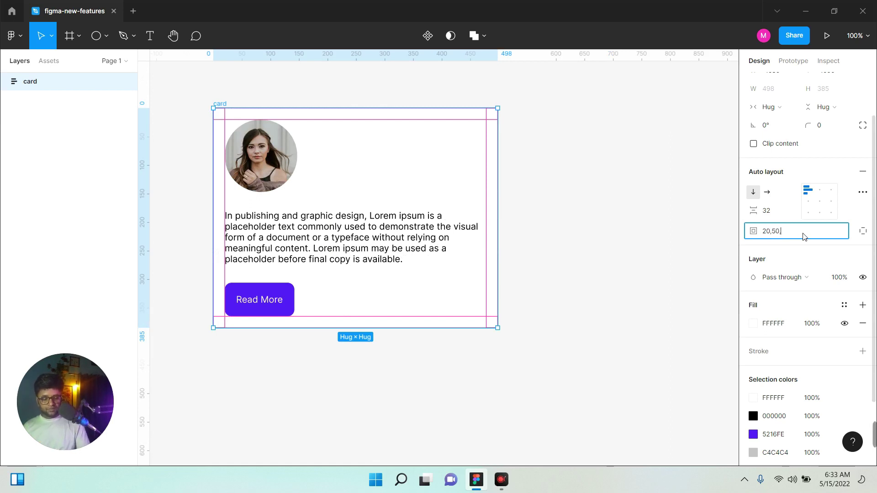
type("150,200")
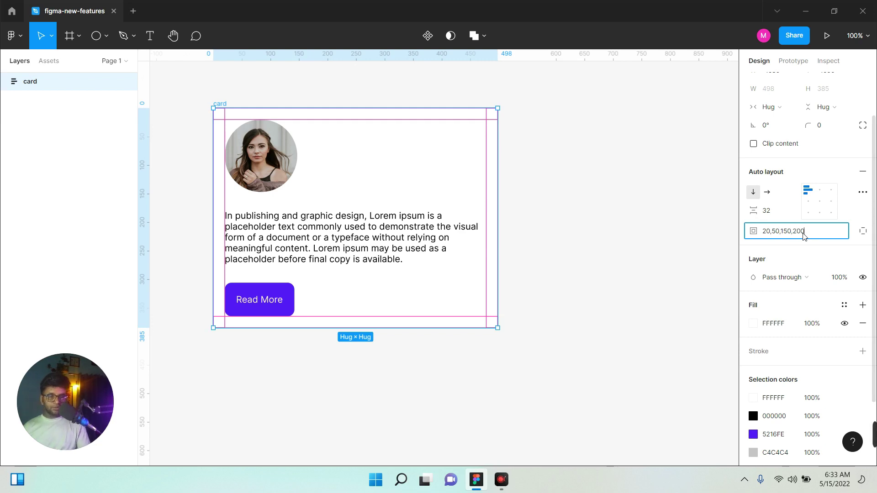
key("Return")
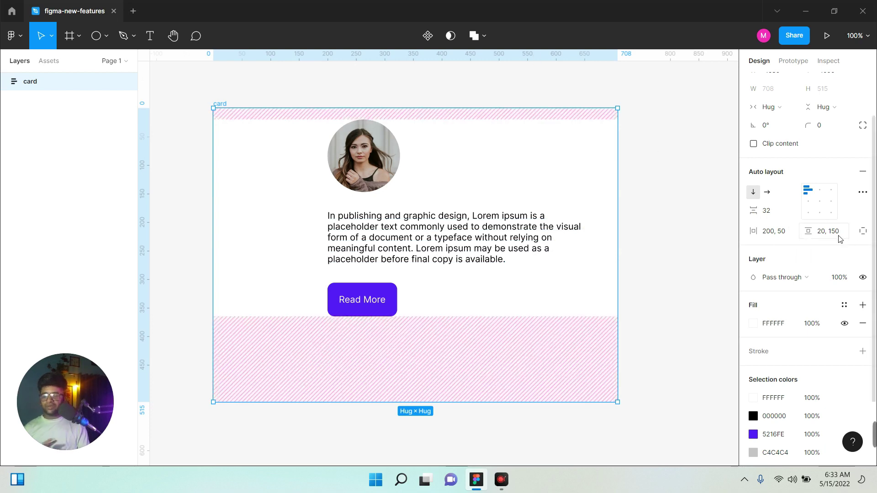
left_click(785, 232)
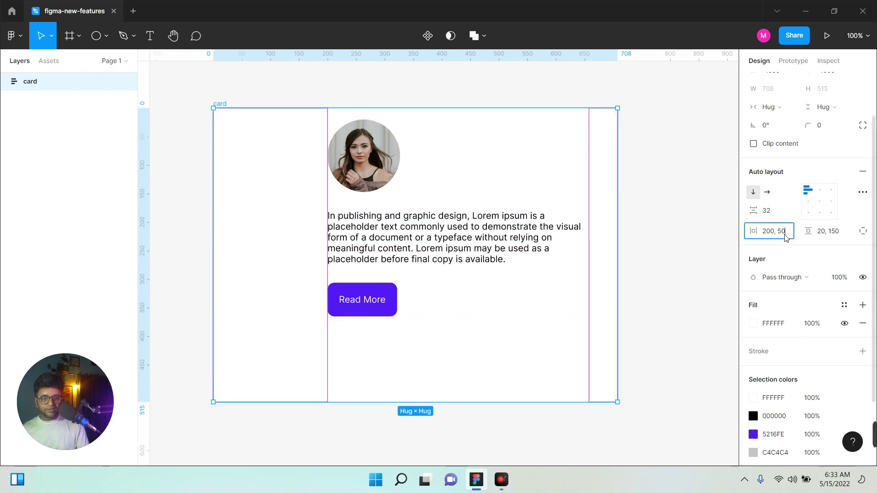
key("Right")
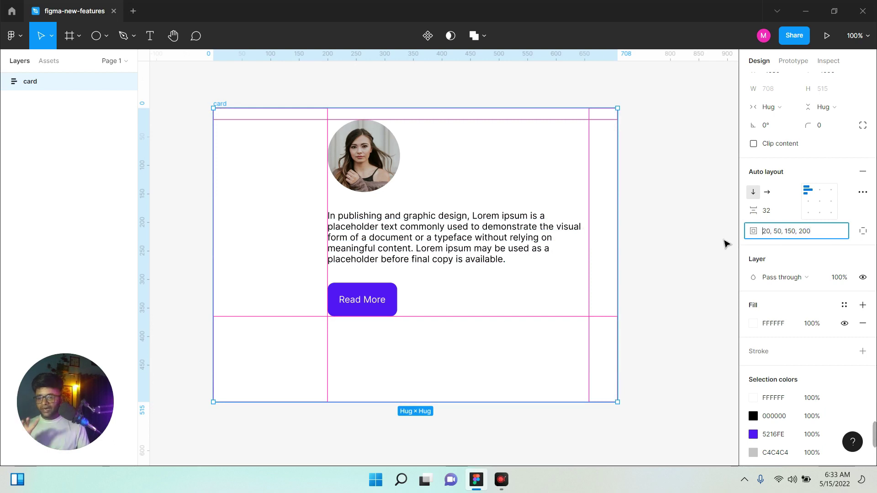
key("ctrl+a")
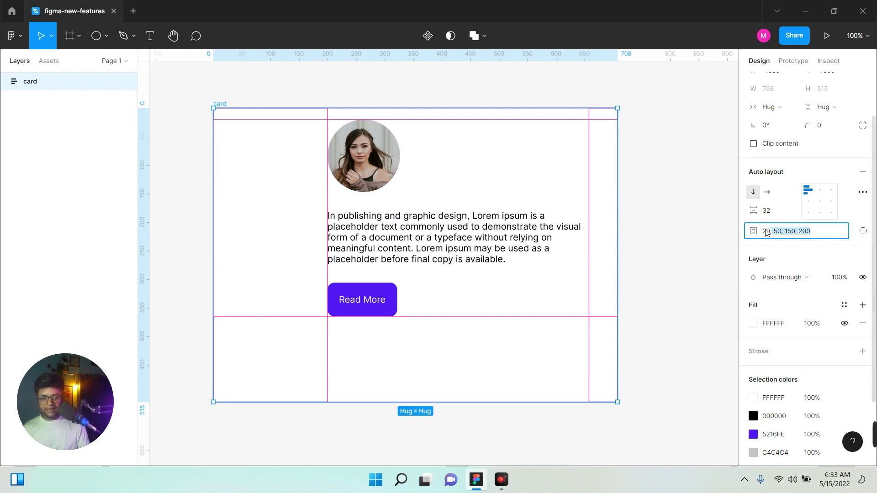
type("50")
key("Return")
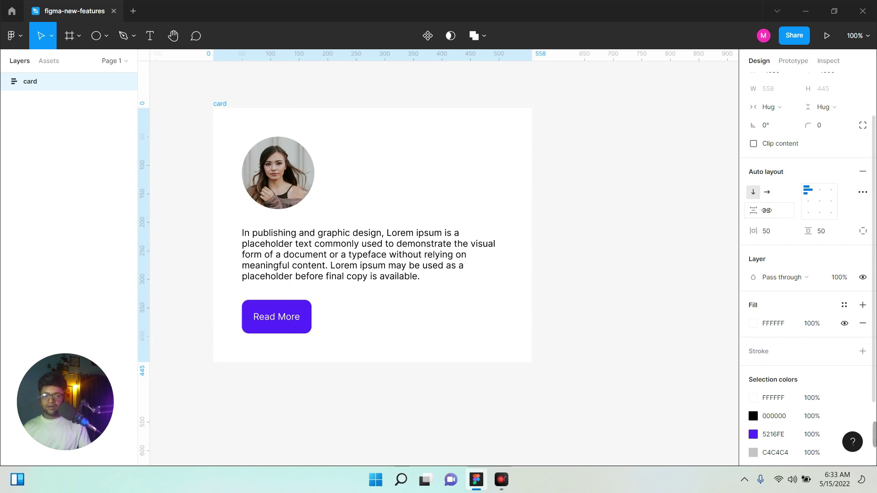
Enter 50 in all four padding fields so the card measures 558 × 445.
left_click(778, 236)
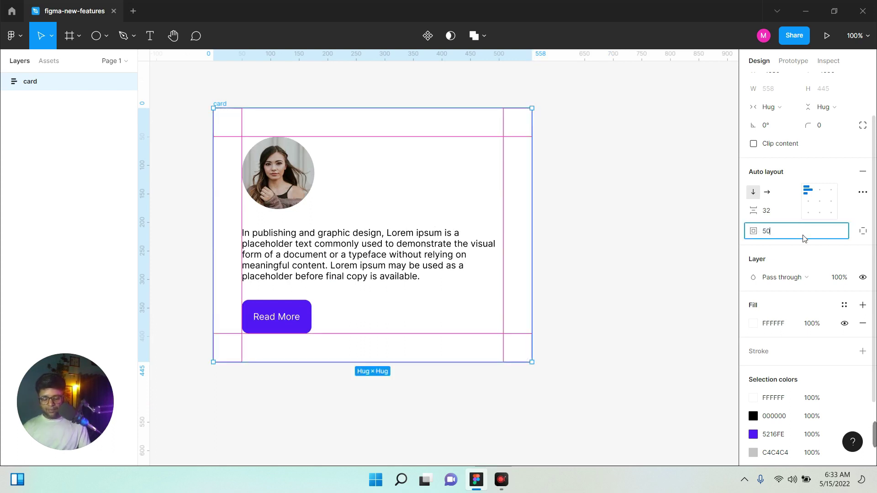
type(",20")
type("20")
key("Return")
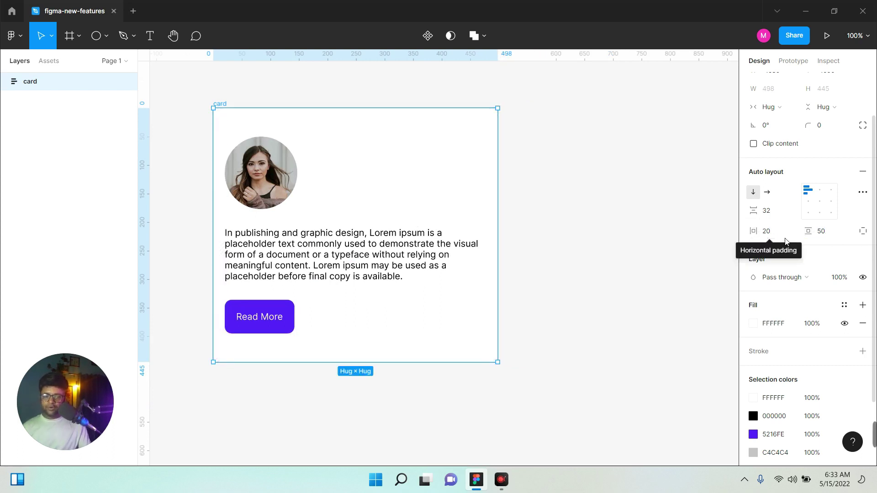
scroll(859, 201, "up", 2)
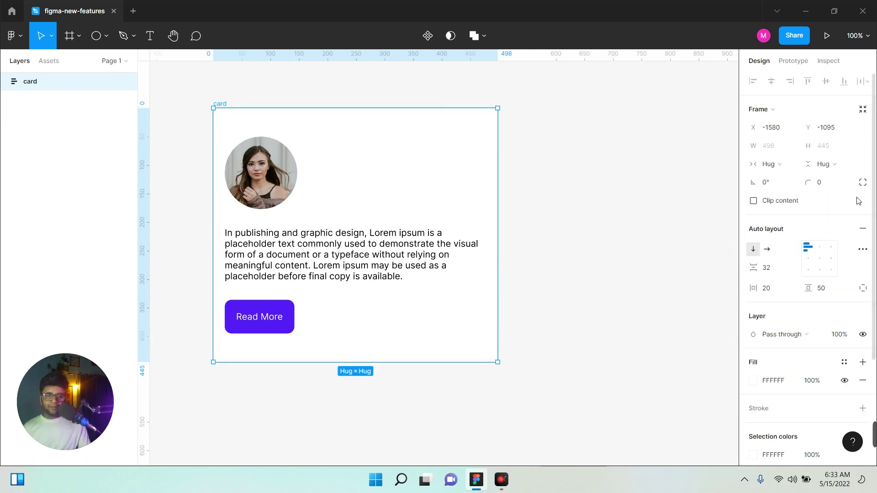
left_click(788, 289)
type("50")
key("Return")
Drag the card's top, bottom, left and right padding handles to enlarge its padding.
left_click(598, 251)
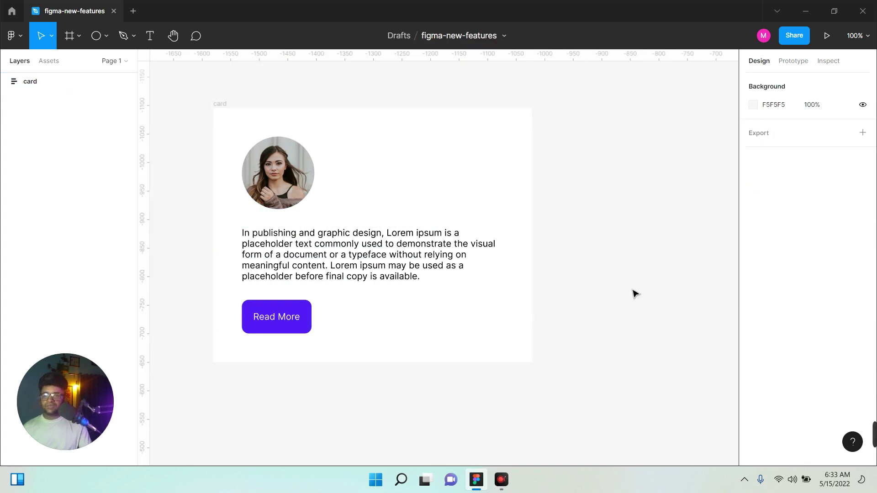
left_click(228, 109)
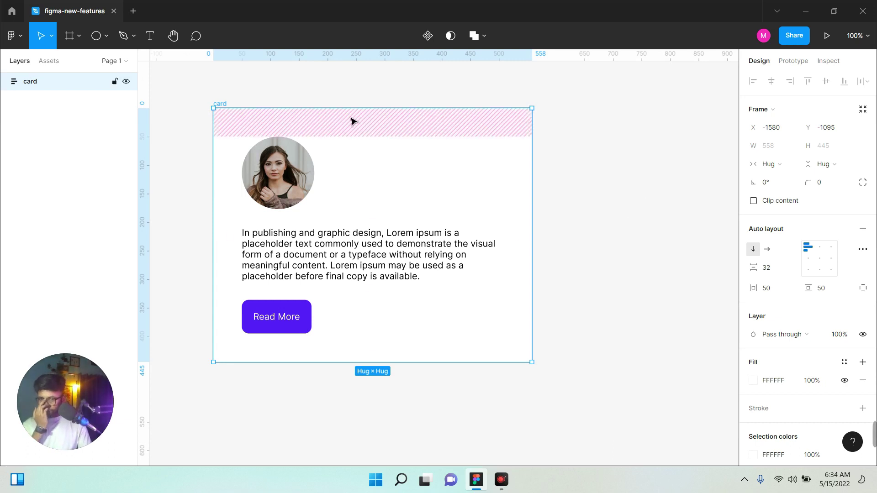
mouse_move(384, 129)
left_mouse_down()
mouse_move(388, 172)
mouse_move(395, 127)
mouse_move(397, 146)
mouse_move(397, 128)
mouse_move(396, 135)
left_mouse_up()
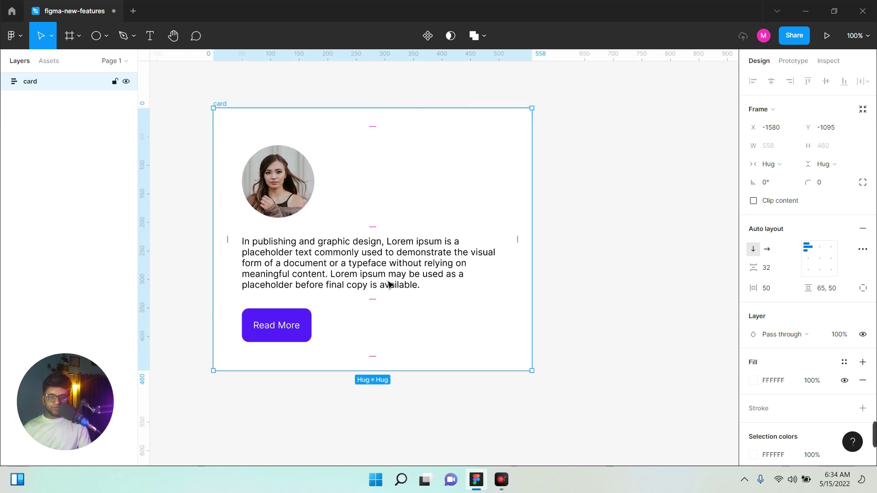
mouse_move(384, 355)
left_mouse_down()
mouse_move(385, 404)
mouse_move(394, 371)
left_mouse_up()
left_click_drag(524, 251, 523, 251)
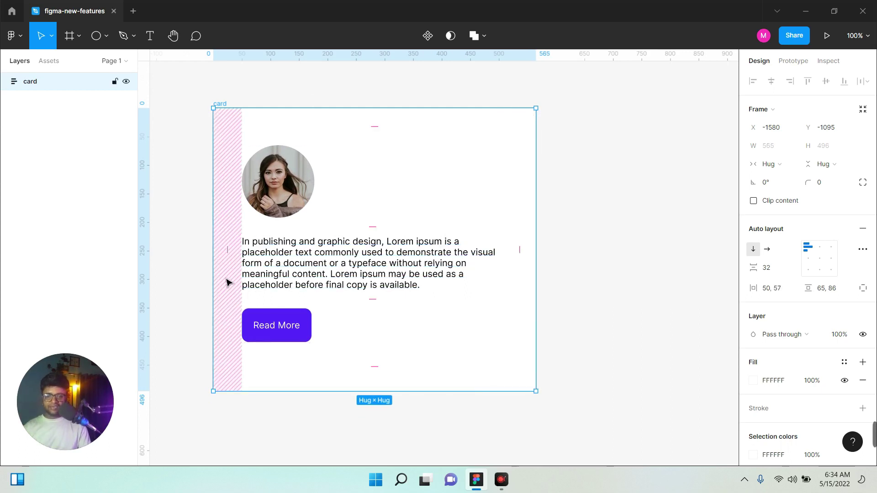
mouse_move(232, 254)
left_mouse_down()
mouse_move(298, 254)
mouse_move(291, 254)
left_mouse_up()
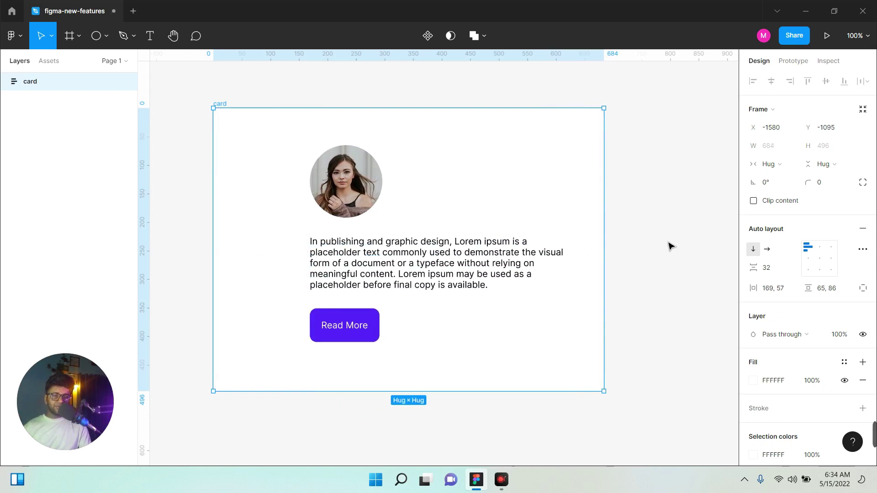
left_click_drag(611, 251, 669, 254)
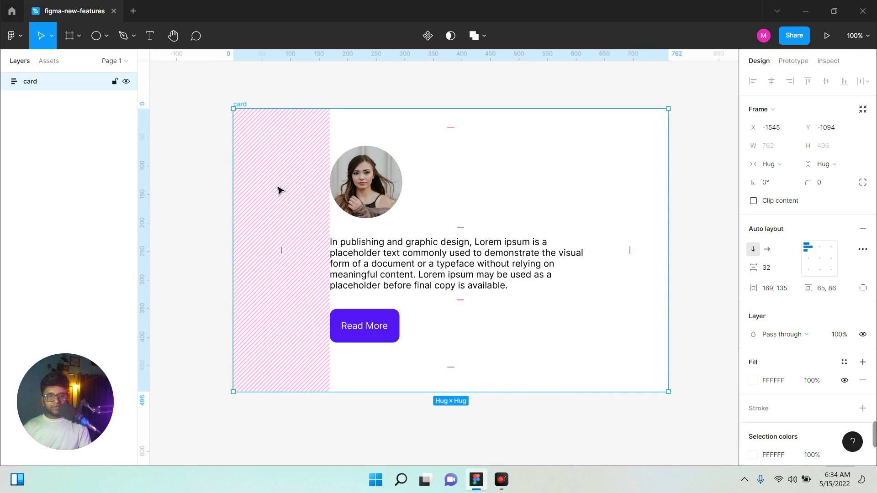
mouse_move(450, 131)
left_mouse_down()
mouse_move(457, 189)
mouse_move(356, 137)
left_mouse_up()
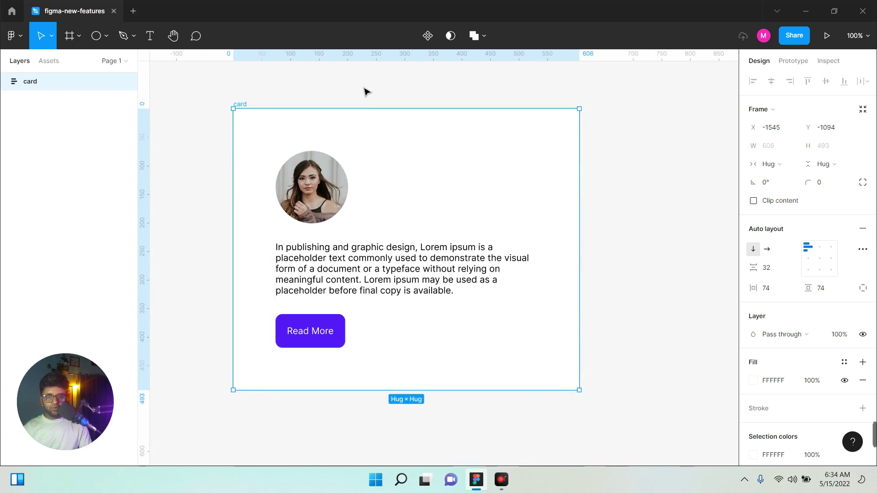
left_click(599, 123)
Alt-drag the padding handles to resize all four sides together, settling at 60.
left_click(411, 137)
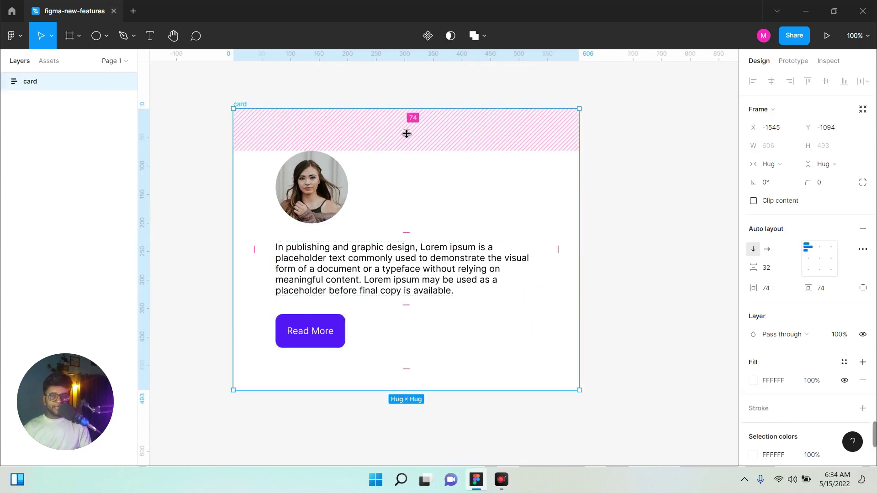
left_click_drag(407, 133, 410, 153)
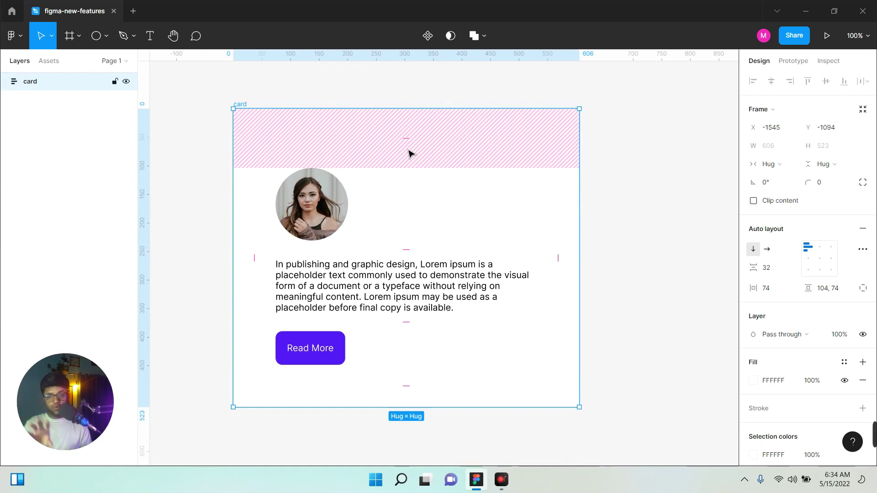
key("alt")
mouse_move(412, 146)
left_mouse_down()
mouse_move(404, 118)
mouse_move(451, 191)
mouse_move(289, 156)
mouse_move(302, 153)
mouse_move(508, 288)
mouse_move(362, 200)
left_mouse_up()
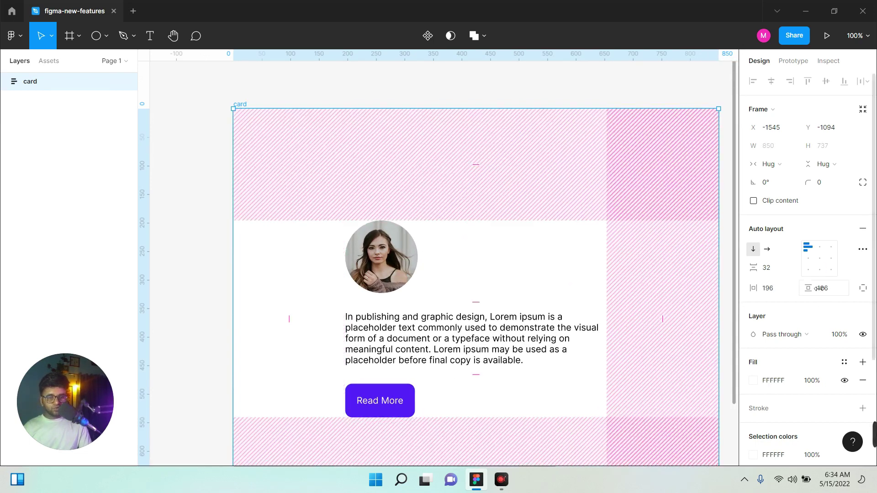
mouse_move(501, 150)
left_mouse_down()
mouse_move(482, 164)
mouse_move(372, 124)
mouse_move(219, 86)
mouse_move(253, 113)
mouse_move(215, 94)
mouse_move(316, 147)
mouse_move(256, 139)
mouse_move(187, 104)
left_mouse_up()
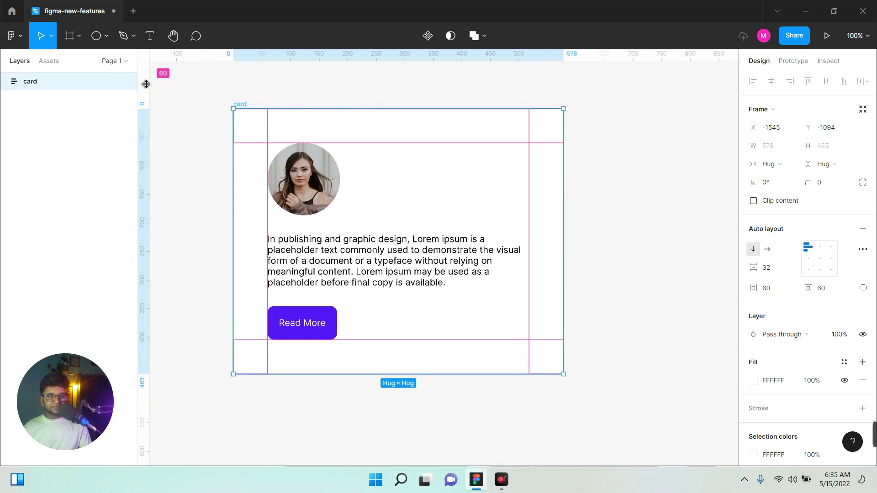
Scrub the card's item spacing from 32 up to 44.
left_click(341, 269)
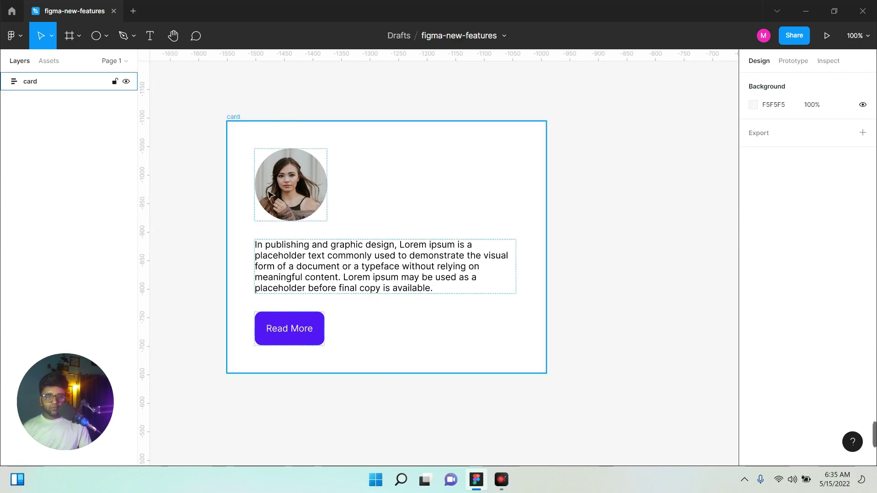
left_click(236, 119)
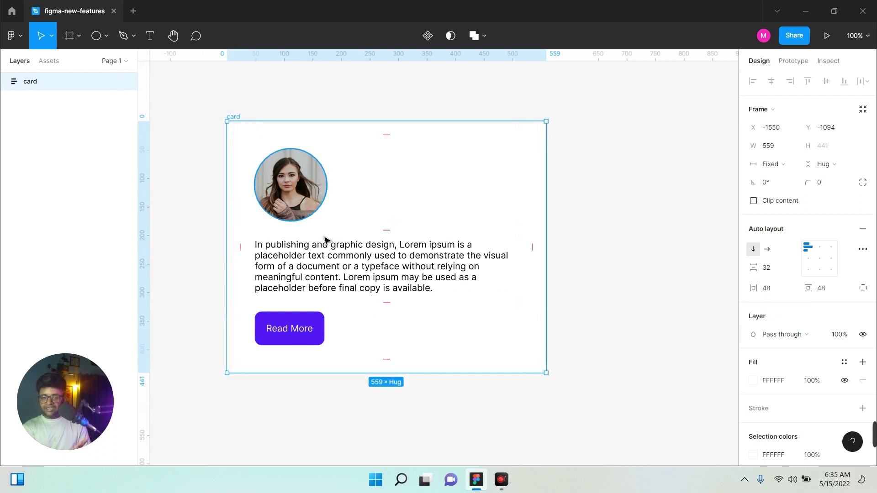
left_click(783, 272)
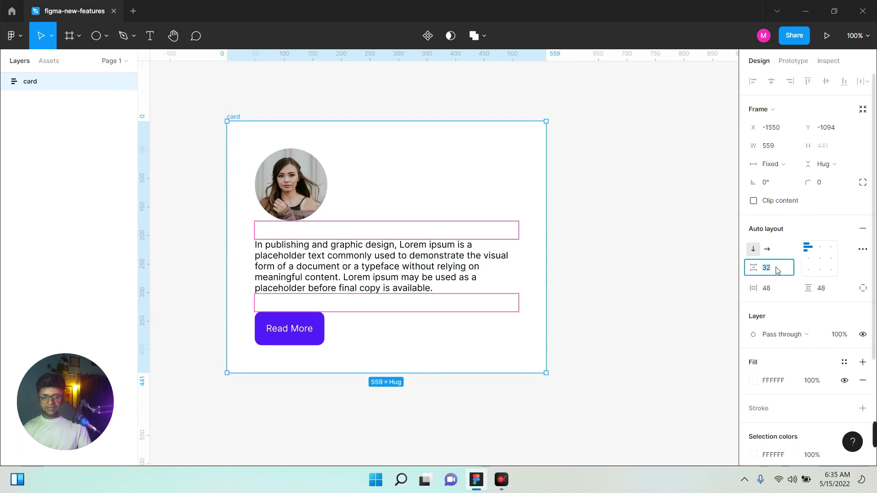
key("Return")
key("Return")
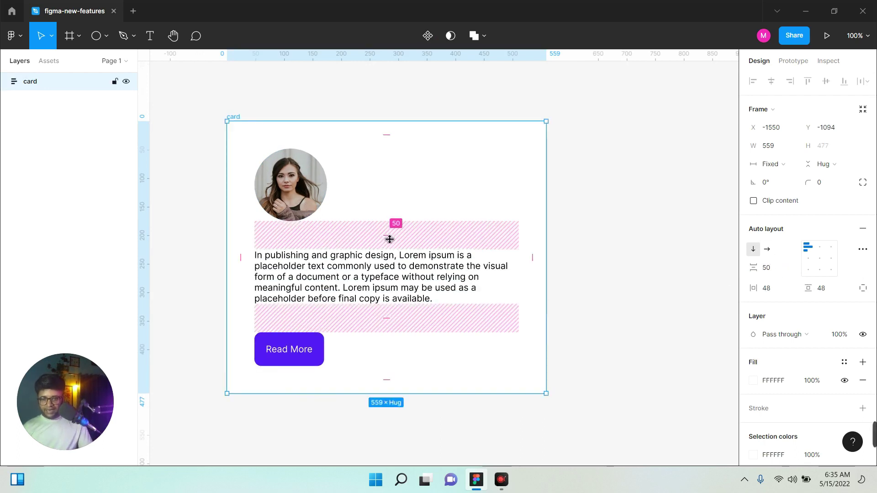
mouse_move(390, 233)
left_mouse_down()
mouse_move(398, 277)
mouse_move(392, 232)
left_mouse_up()
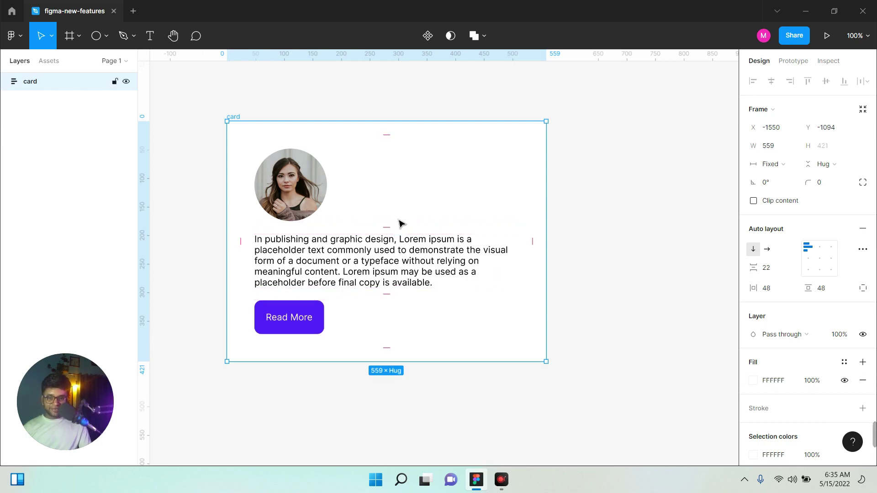
left_click_drag(392, 232, 390, 239)
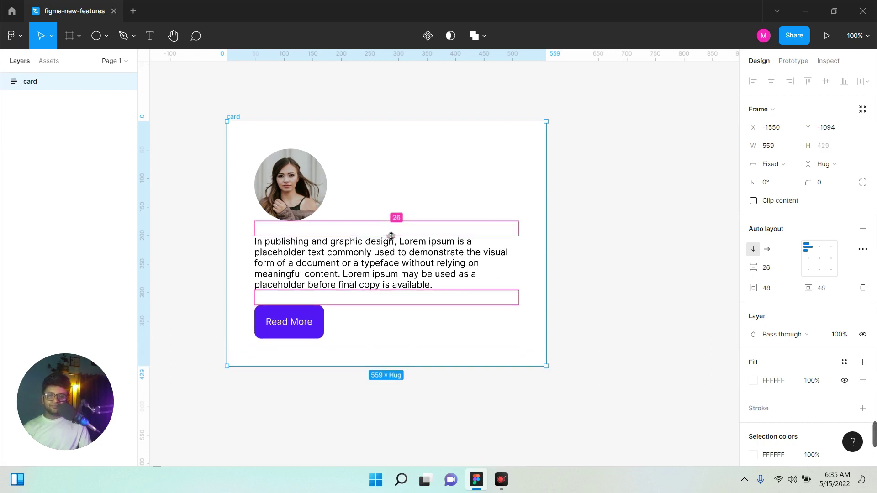
left_click(638, 210)
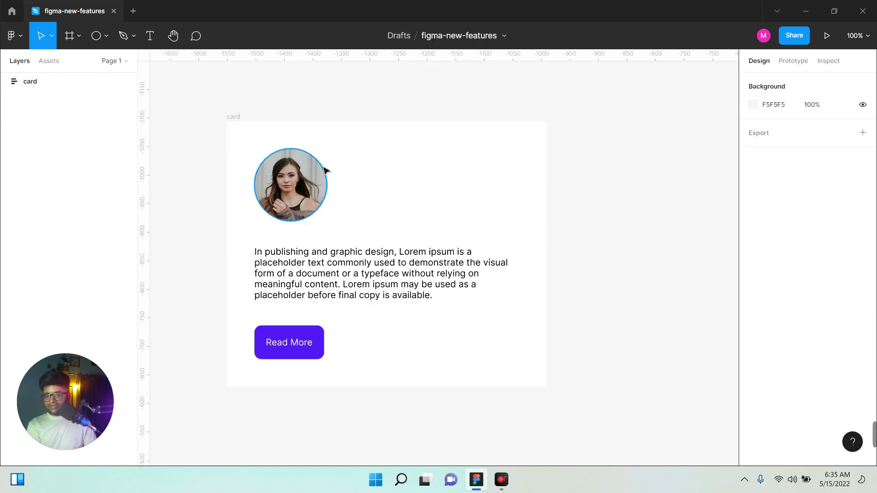
Give the card frame a 12 corner radius.
left_click(306, 188)
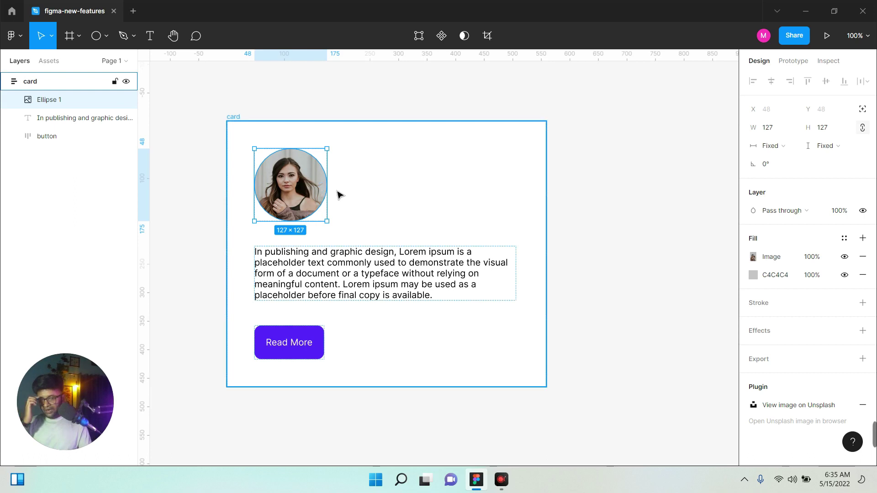
left_click(665, 180)
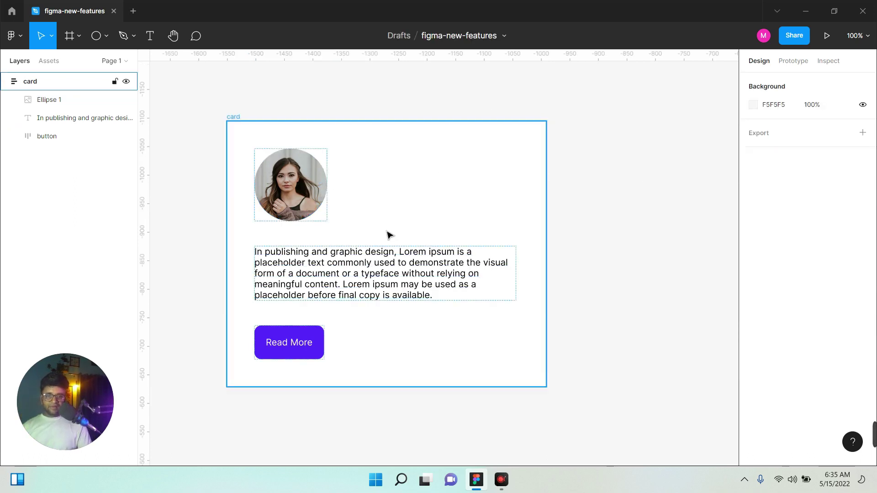
left_click(443, 190)
left_click(4, 82)
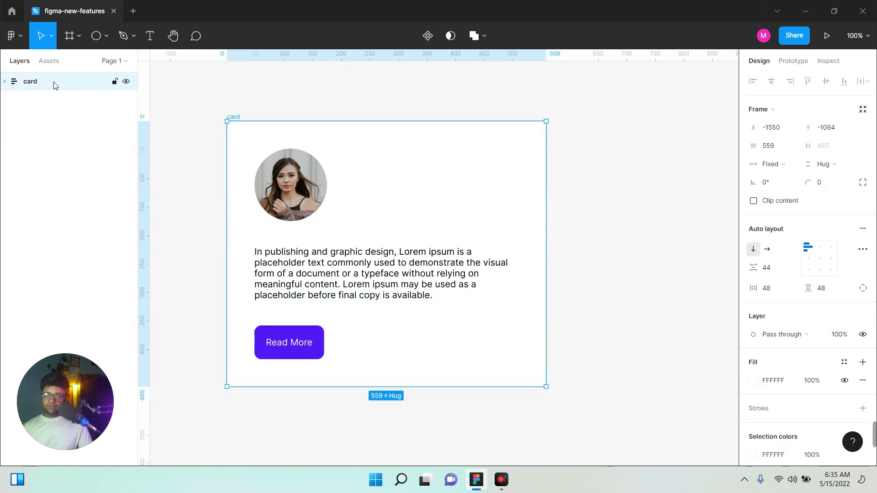
left_click(827, 185)
key("Return")
left_click(730, 182)
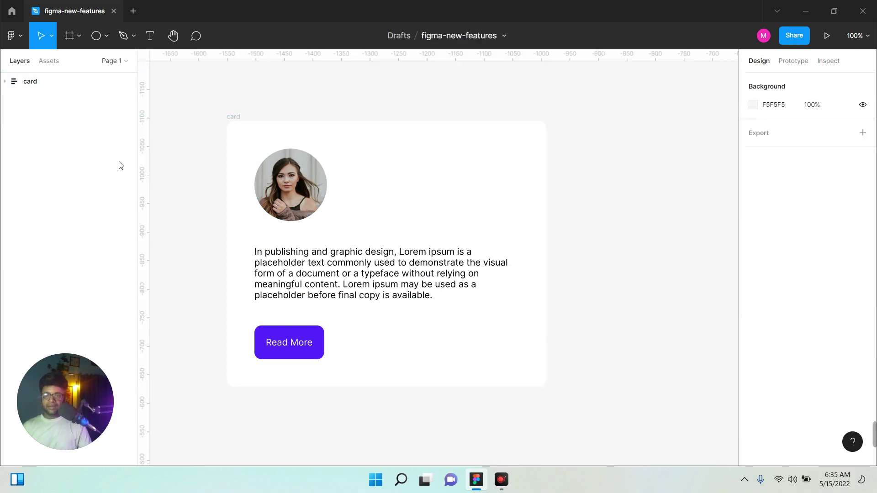
left_click(106, 35)
Draw a grey 53 × 53 ellipse, make it absolute, and move it to X 533, Y -19.
left_click(104, 111)
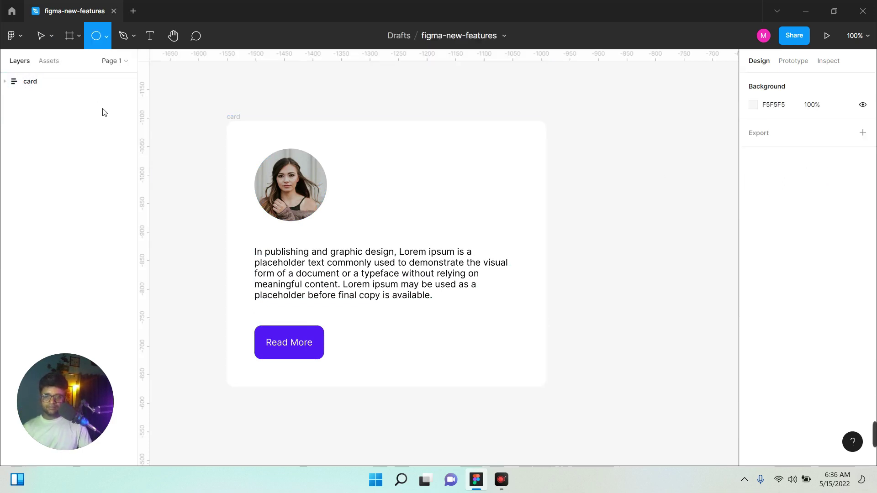
left_click_drag(479, 146, 509, 177)
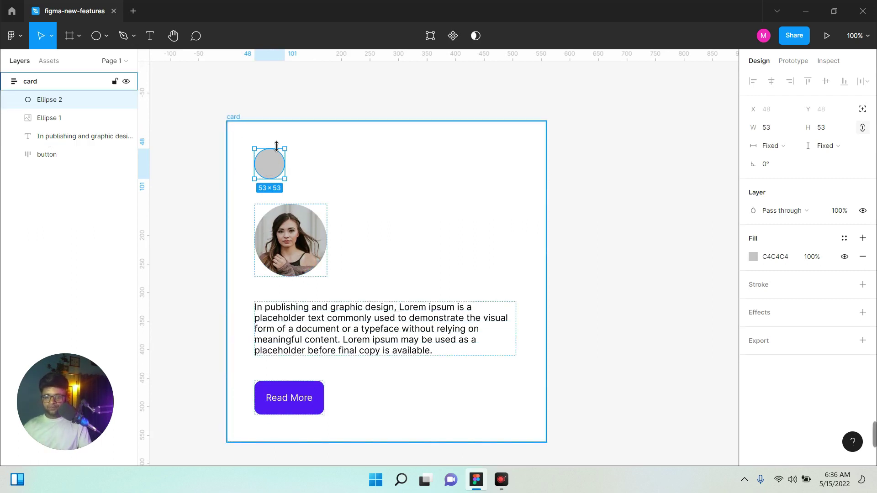
mouse_move(69, 100)
left_mouse_down()
mouse_move(71, 169)
mouse_move(68, 102)
left_mouse_up()
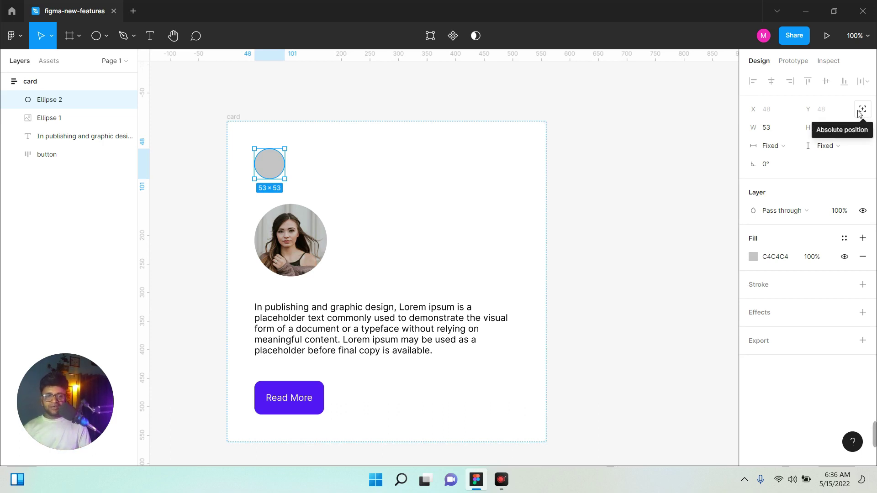
left_click(859, 114)
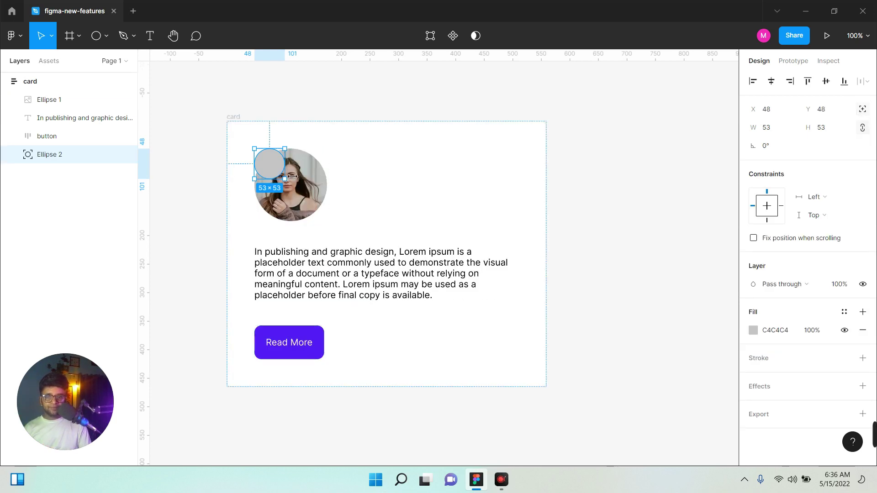
left_click_drag(270, 169, 547, 134)
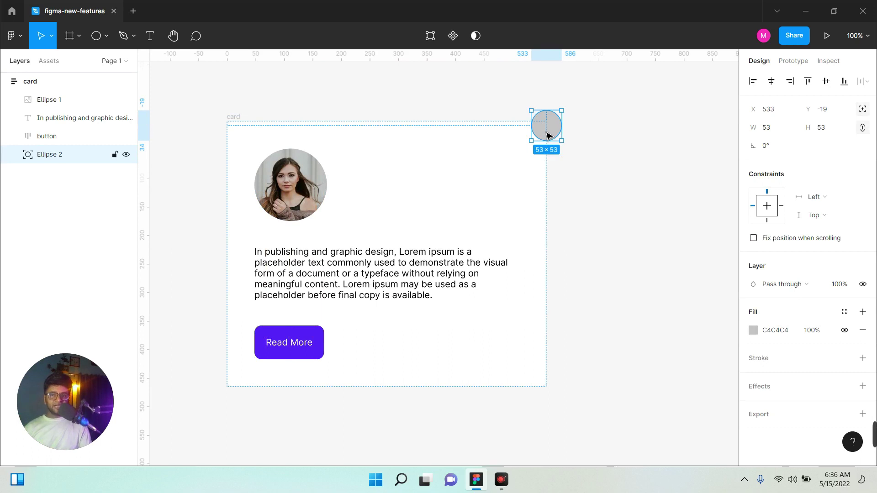
left_click(582, 163)
left_click_drag(596, 193, 534, 222)
Insert the 'times' X icon with the Font Awesome Icons plugin.
right_click(564, 154)
mouse_move(603, 251)
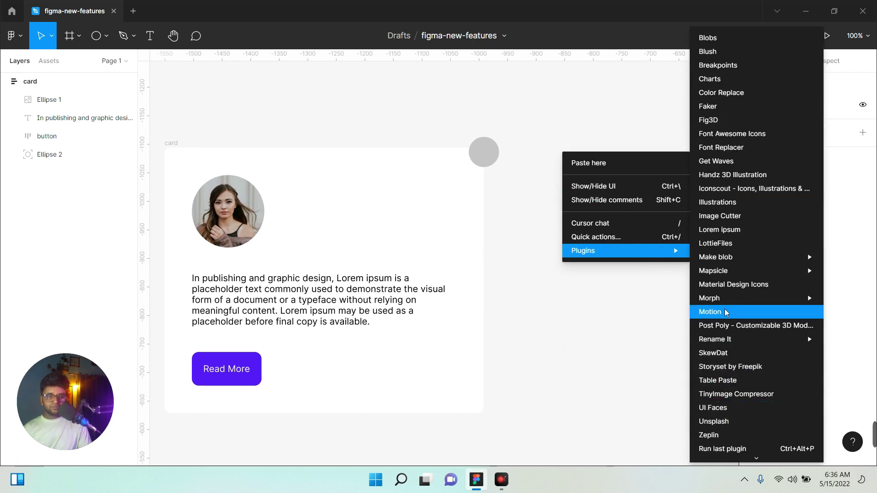
left_click(625, 227)
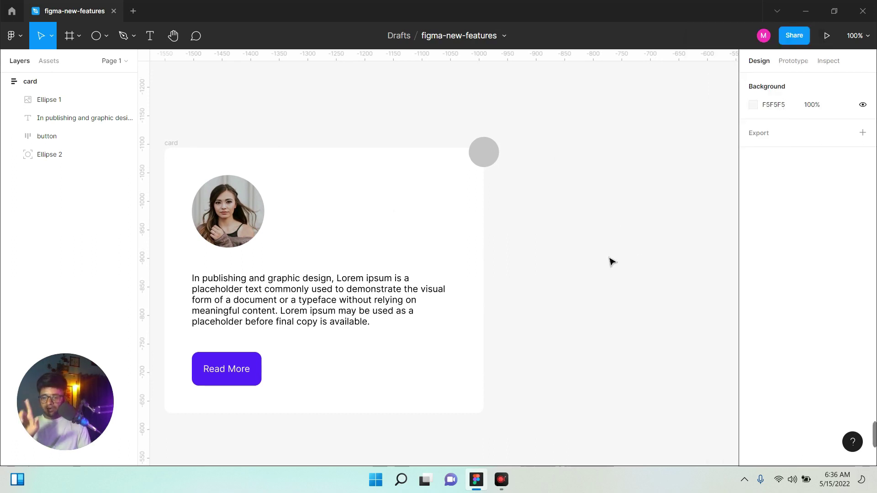
left_click(512, 261)
type("times")
left_click(456, 292)
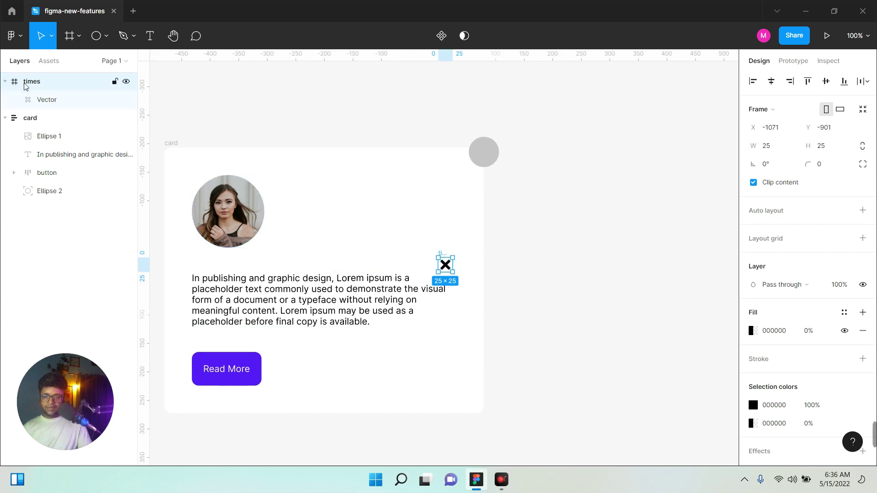
Move the icon into the card and group it with Ellipse 2 as 'close'.
left_click_drag(68, 81, 60, 191)
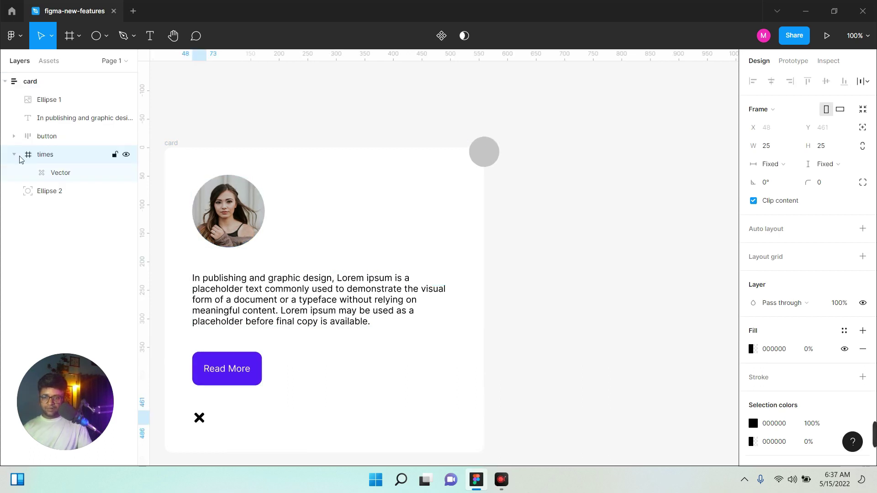
left_click(49, 171, "shift")
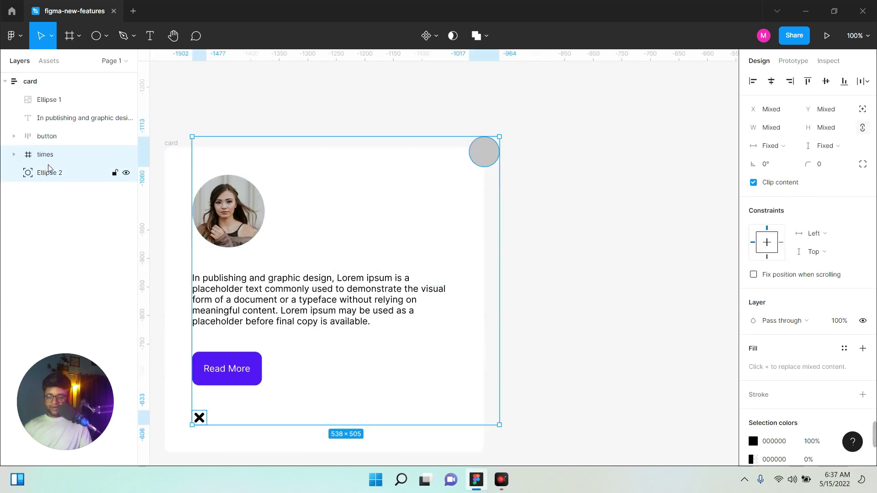
key("ctrl+g")
double_click(45, 155)
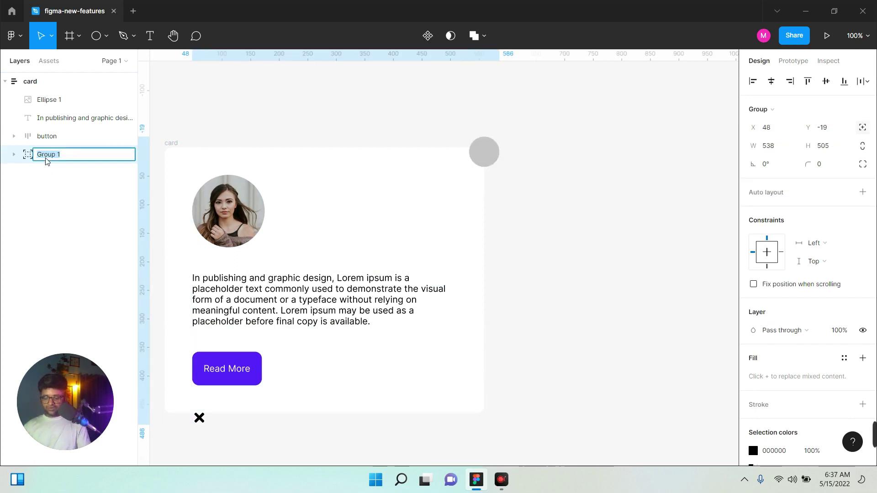
type("de")
key("Return")
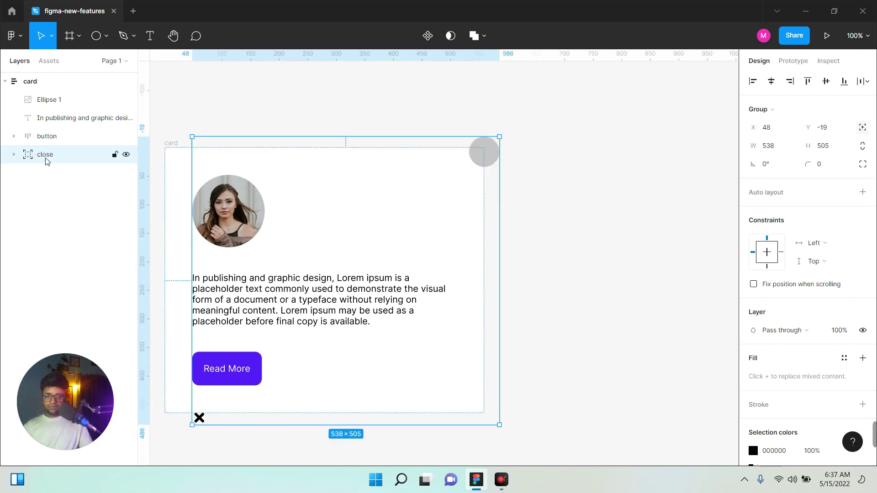
Center the times icon on Ellipse 2 both ways and layer it above the circle.
left_click(14, 156)
left_click(55, 191)
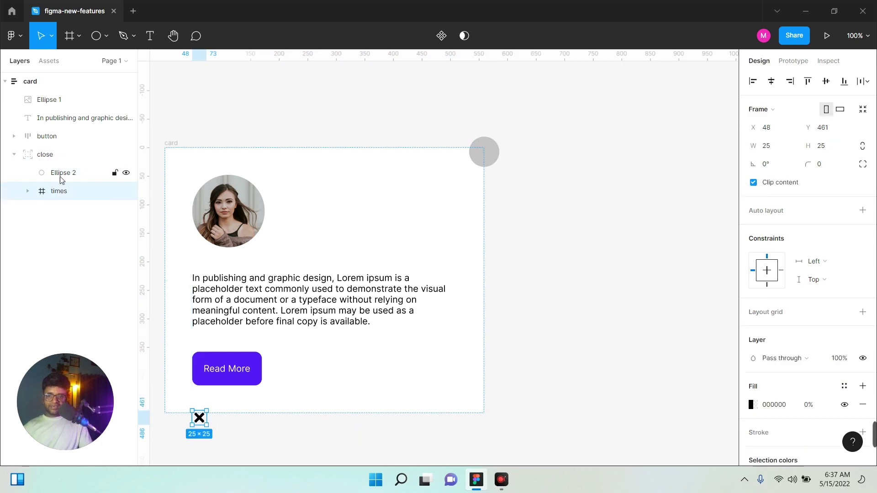
left_click(59, 173, "shift")
left_click(771, 81)
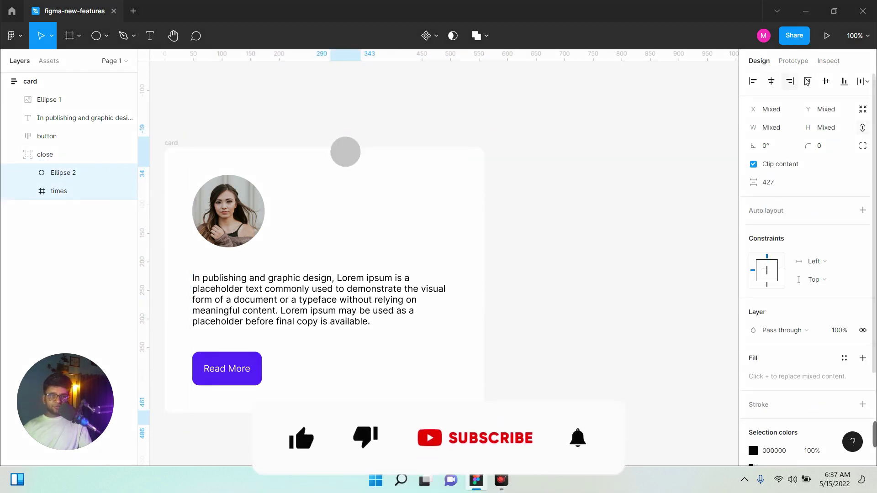
left_click(826, 81)
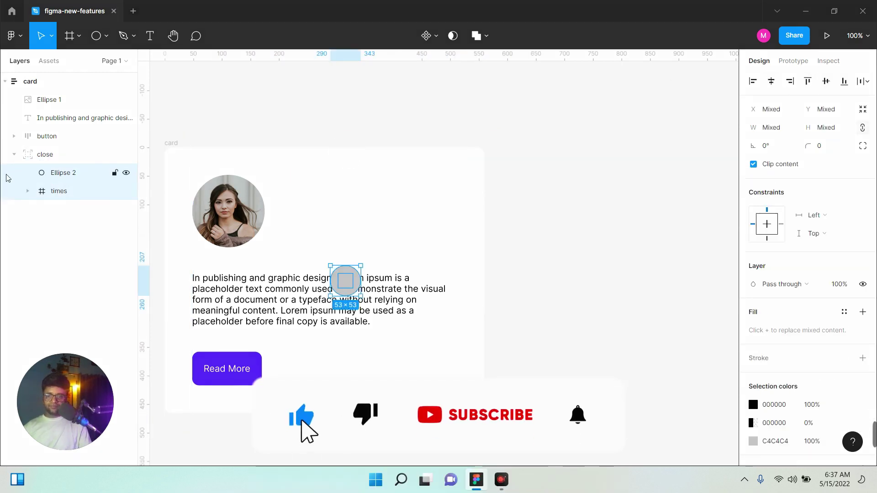
left_click(64, 192)
left_click_drag(64, 196, 13, 165)
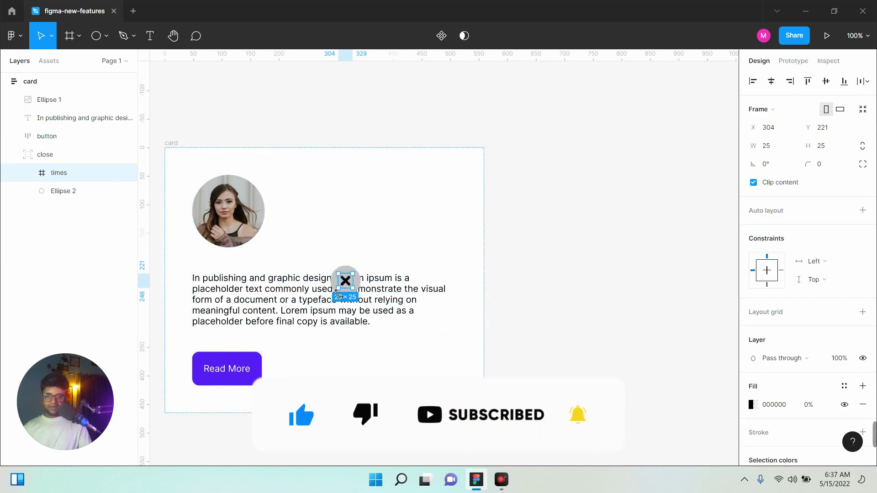
double_click(352, 286)
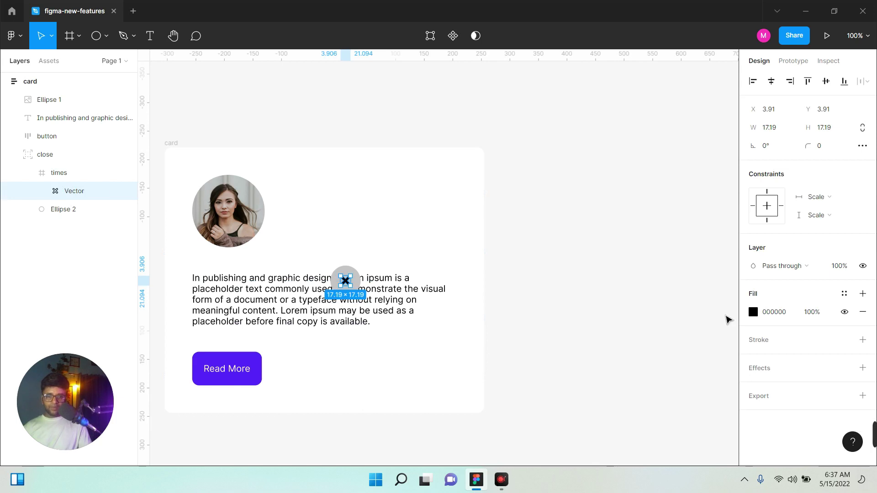
Color the X purple 5216FE, sampled from the Read More button.
left_click(754, 312)
left_click(618, 338)
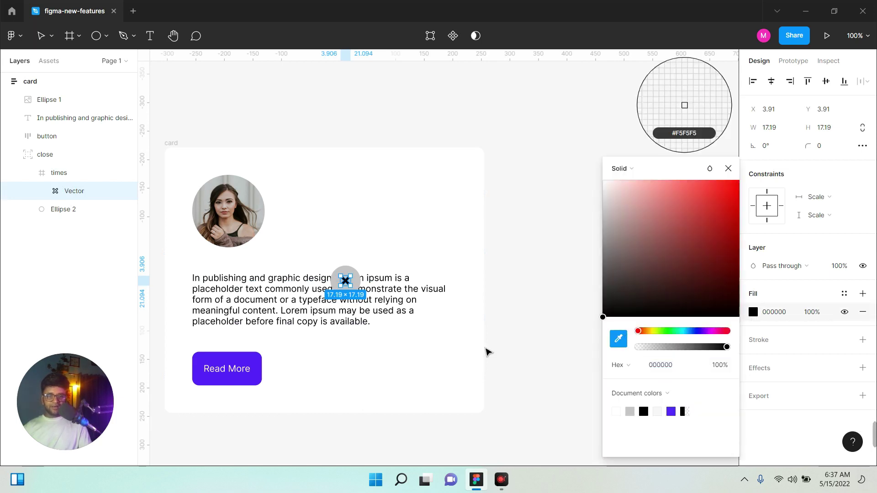
left_click(255, 366)
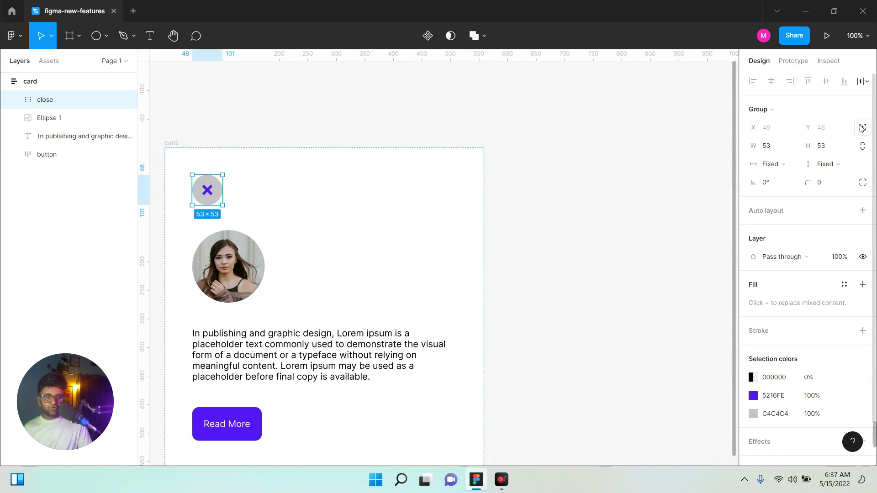
left_click(861, 128)
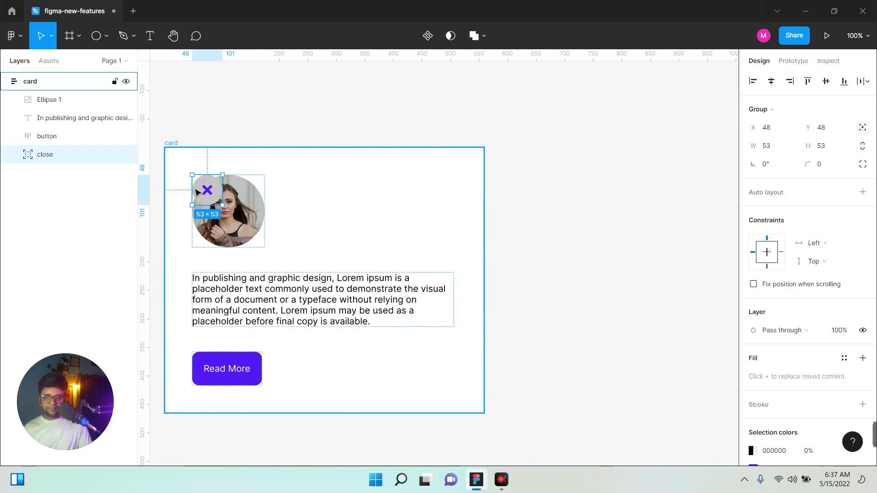
Drag the close group onto the card's top-right corner and nudge it up and right.
left_click_drag(207, 190, 479, 174)
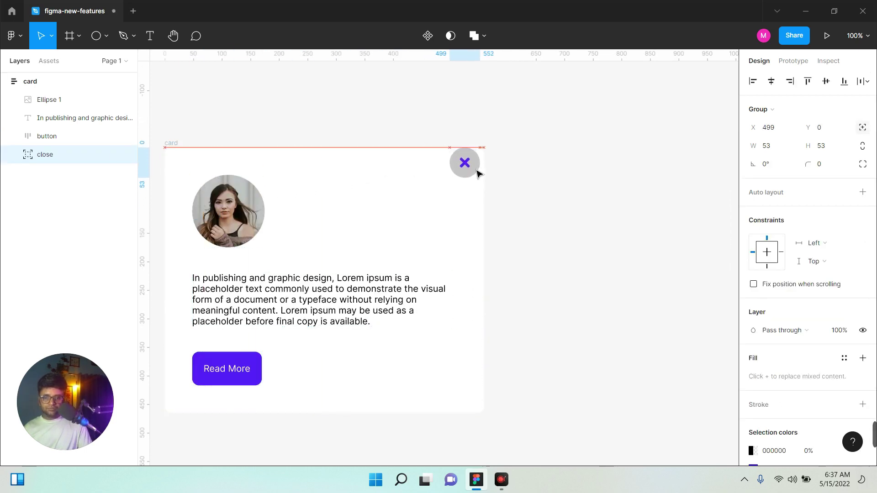
key("shift+Up")
key("shift+Right")
key("shift+Right")
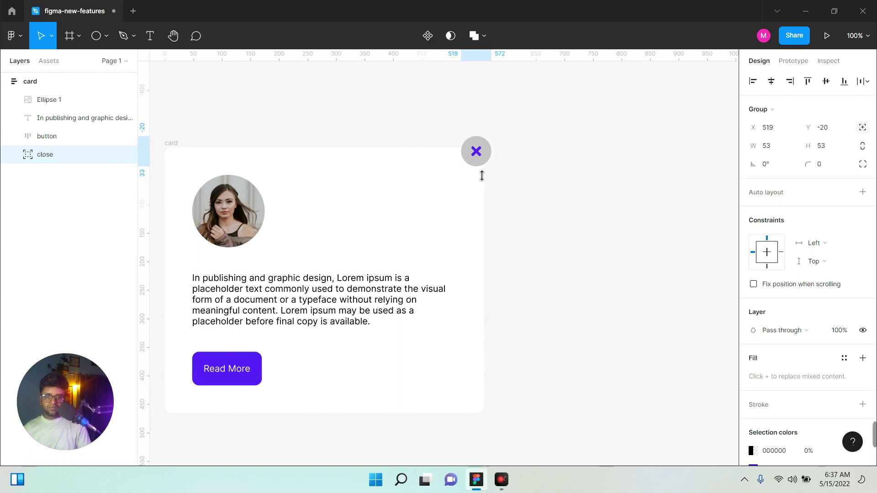
left_click(4, 81)
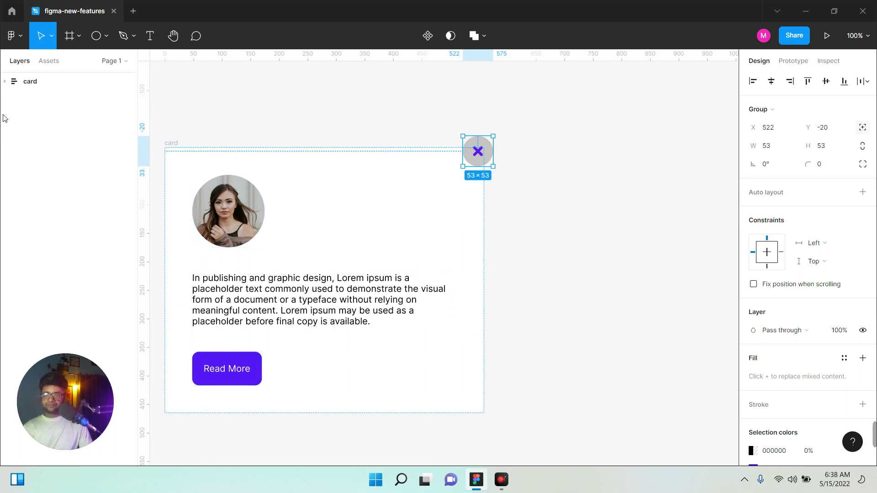
left_click(5, 81)
left_click(510, 157)
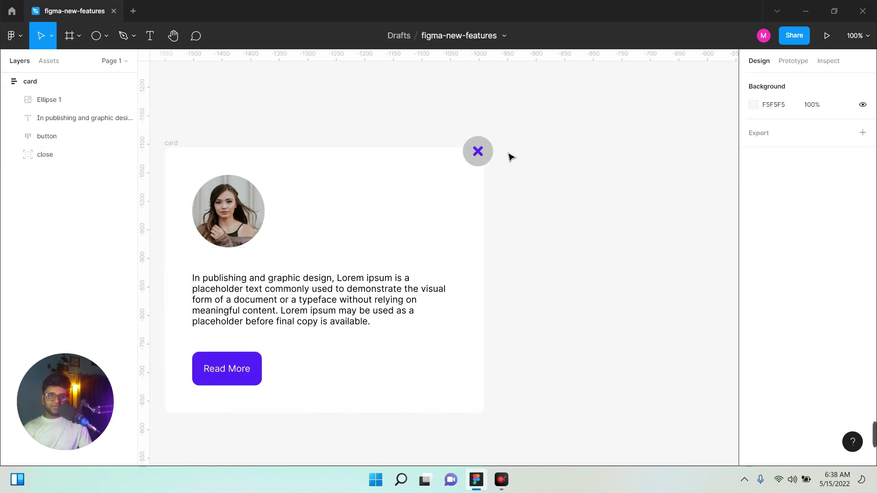
left_click(479, 152)
left_click(583, 218)
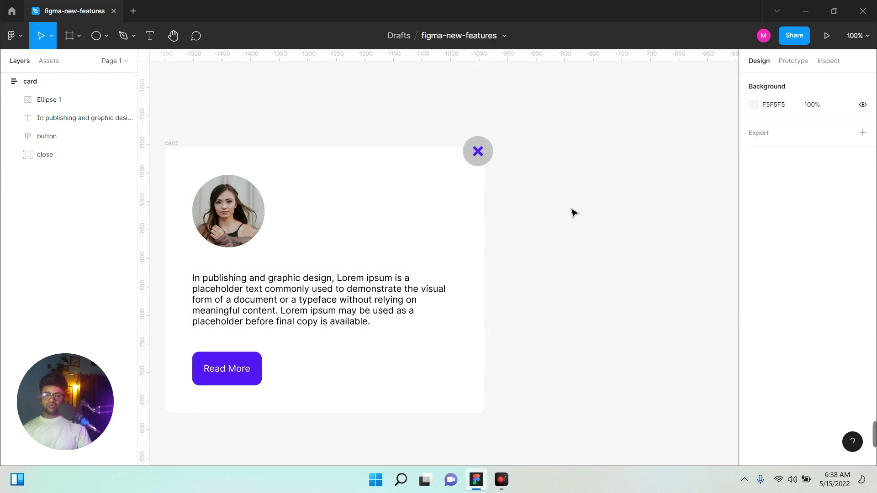
scroll(352, 248, "left", 2)
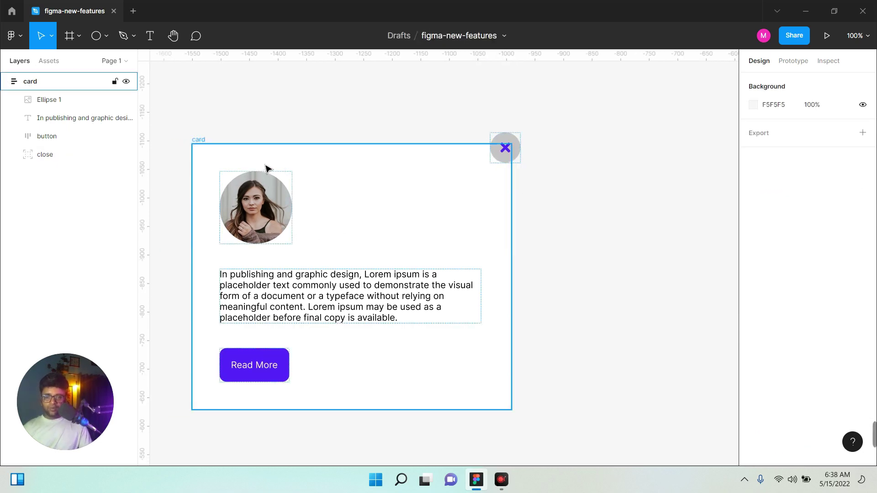
left_click(208, 147)
left_click(5, 81)
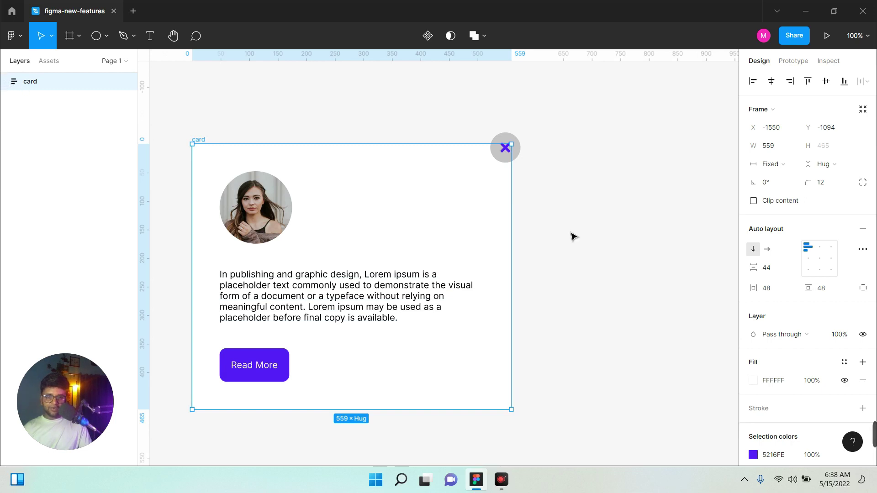
Test-narrow the card, then resize it back out to 522 px wide.
left_click_drag(511, 226, 422, 227)
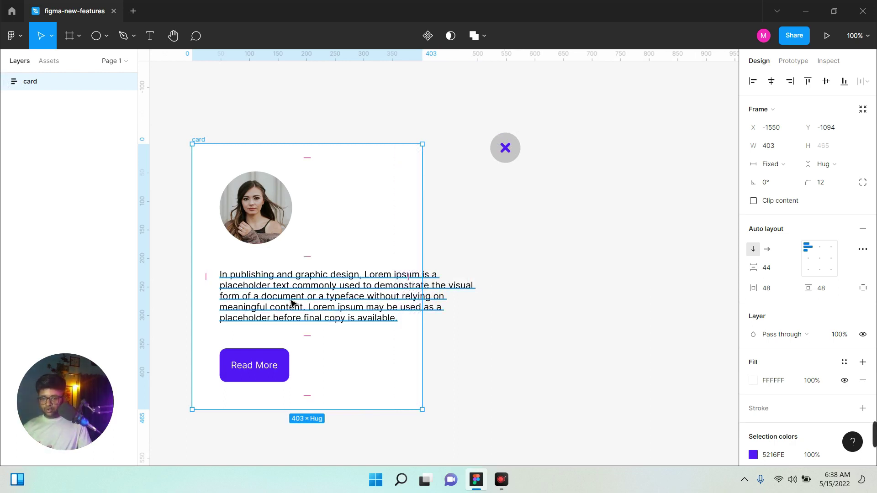
left_click_drag(431, 229, 490, 229)
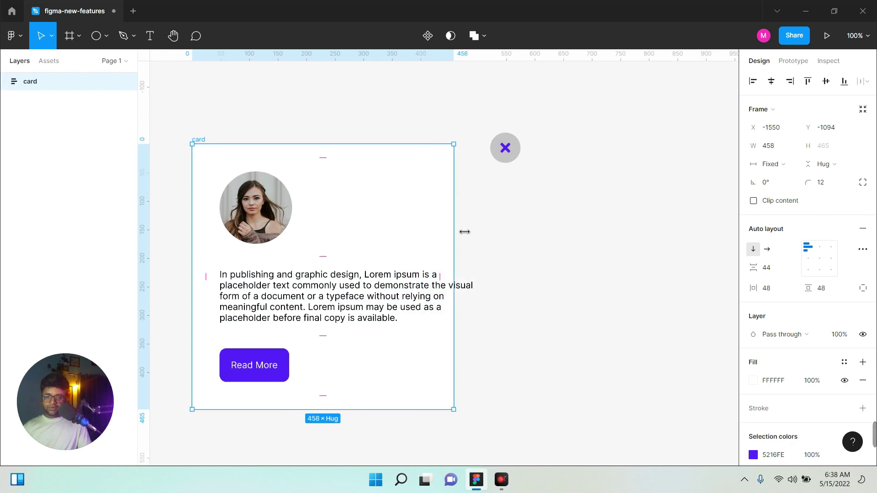
left_click(398, 290)
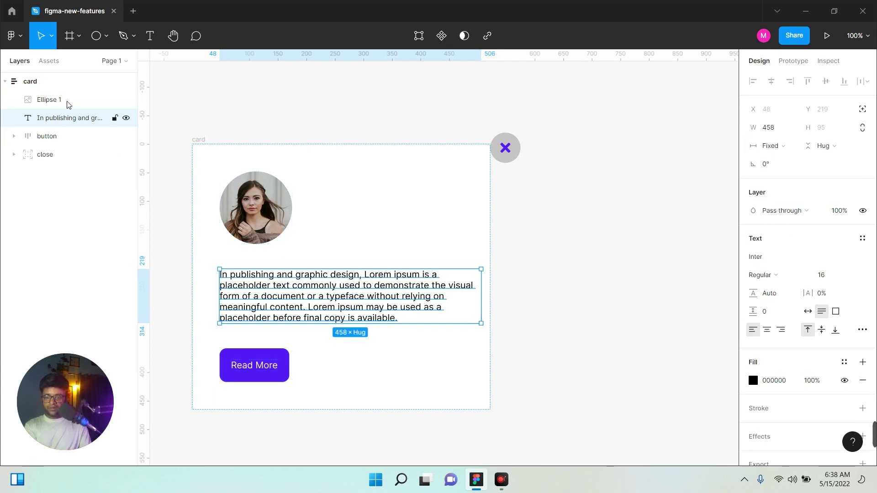
left_click(45, 81)
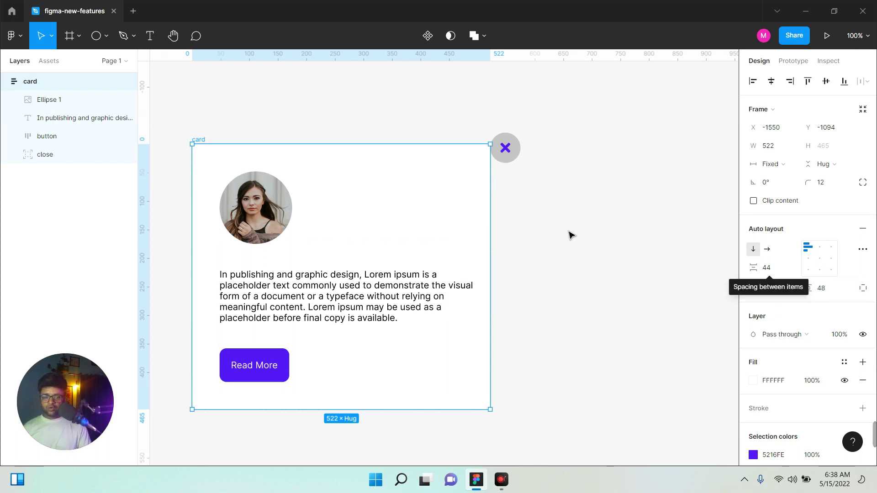
Set the paragraph text's horizontal resizing to Fill container.
left_click(306, 305)
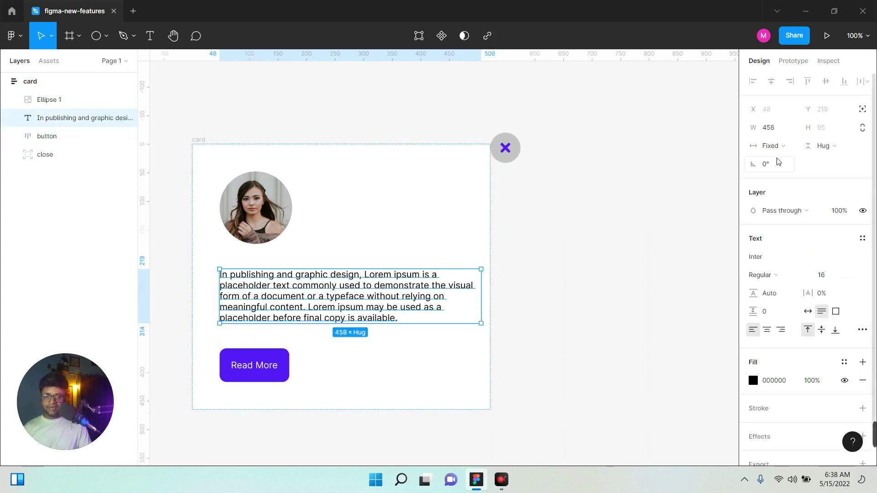
left_click(782, 146)
left_click(785, 173)
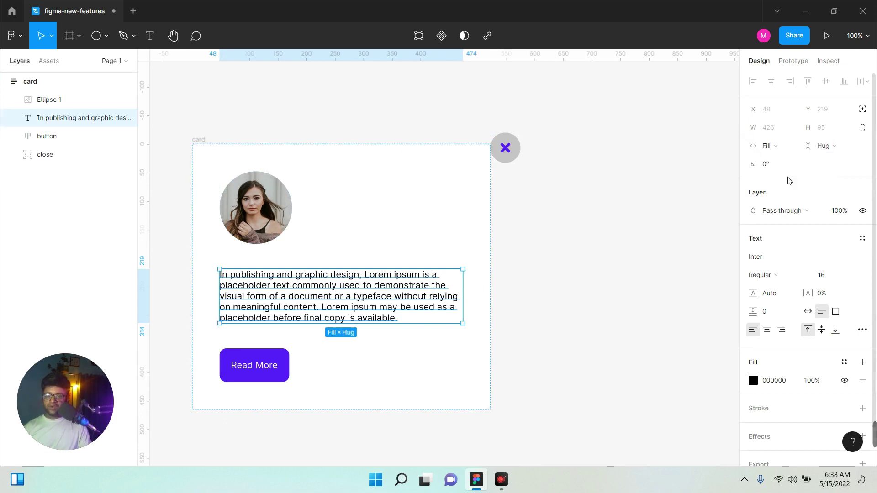
Narrow the card, then nudge the close circle back onto its top-right corner.
left_click(30, 81)
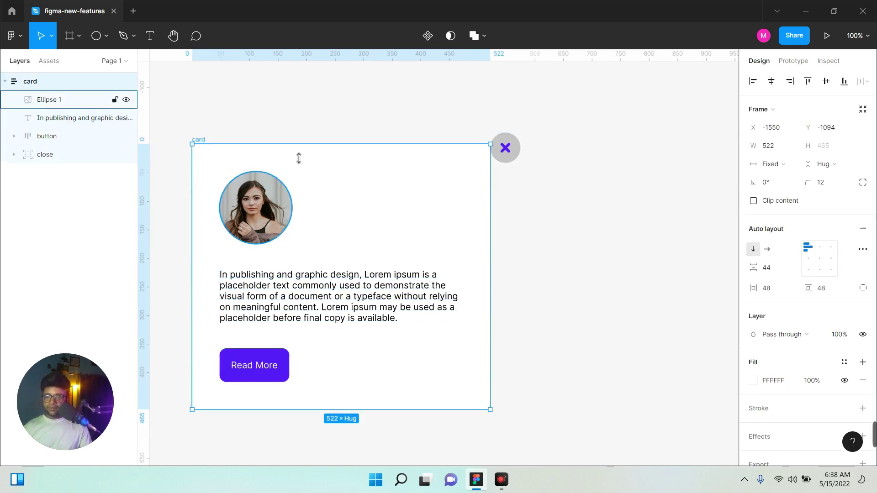
mouse_move(491, 196)
left_mouse_down()
mouse_move(426, 199)
mouse_move(451, 220)
mouse_move(396, 226)
mouse_move(509, 226)
mouse_move(487, 224)
left_mouse_up()
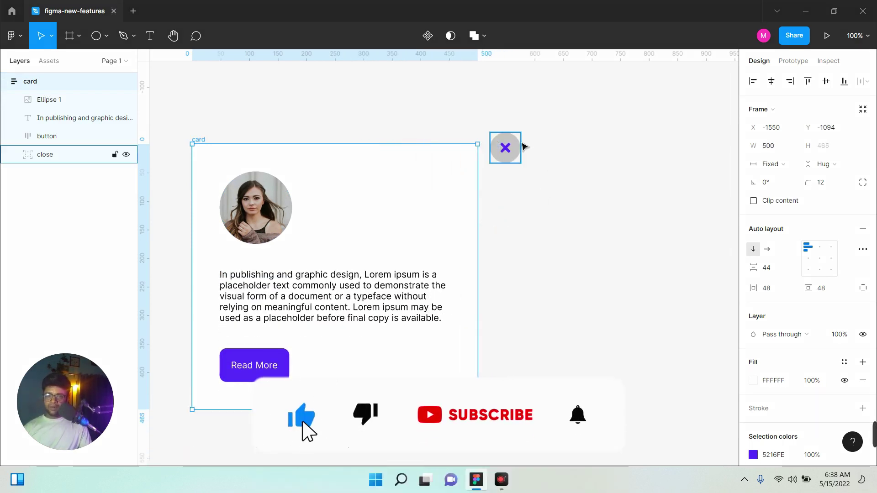
left_click(511, 147)
key("shift+Left")
key("shift+Left")
key("shift+Left")
key("shift+Left")
key("shift+Left")
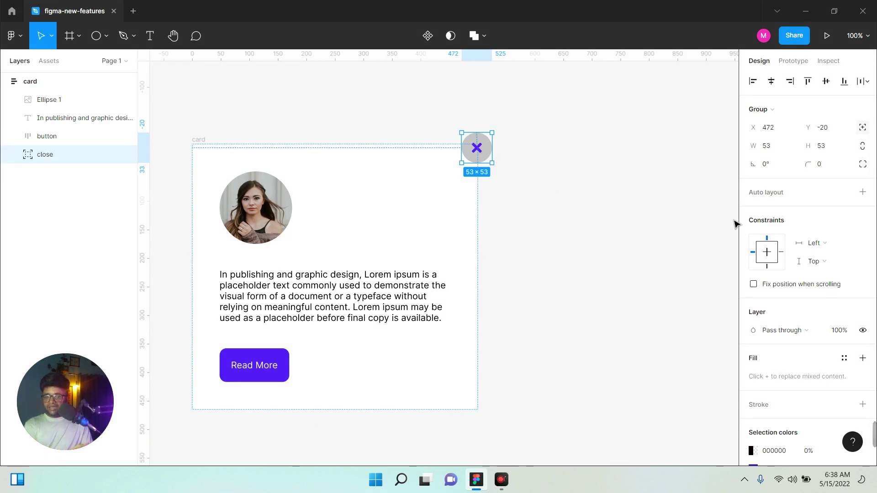
Give the close circle Right and Top constraints, then narrow the card to 467 px.
left_click(838, 243)
left_click(833, 256)
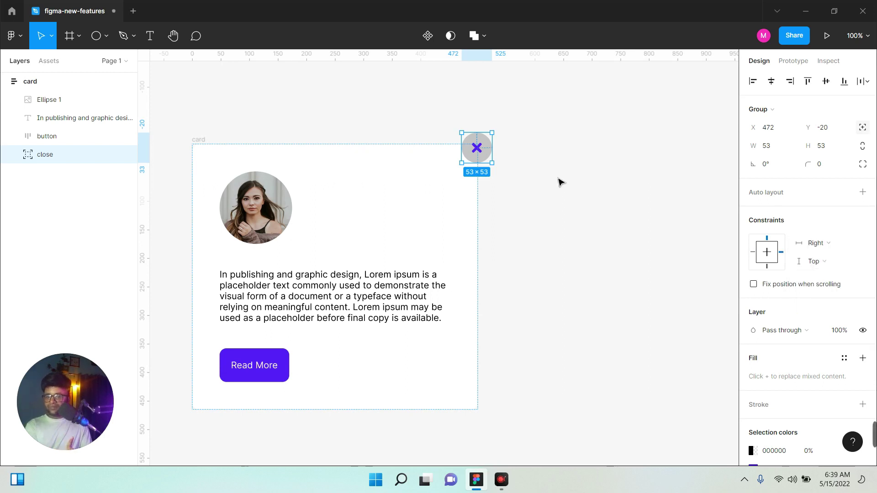
left_click(816, 261)
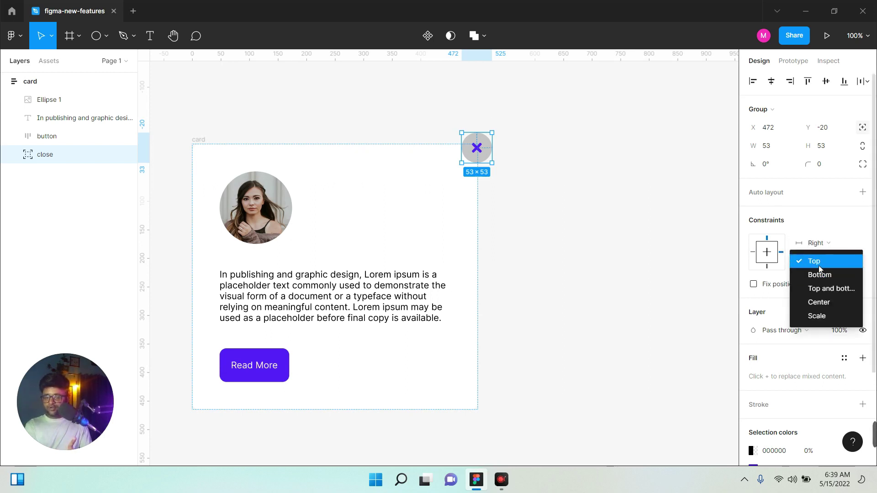
left_click(818, 263)
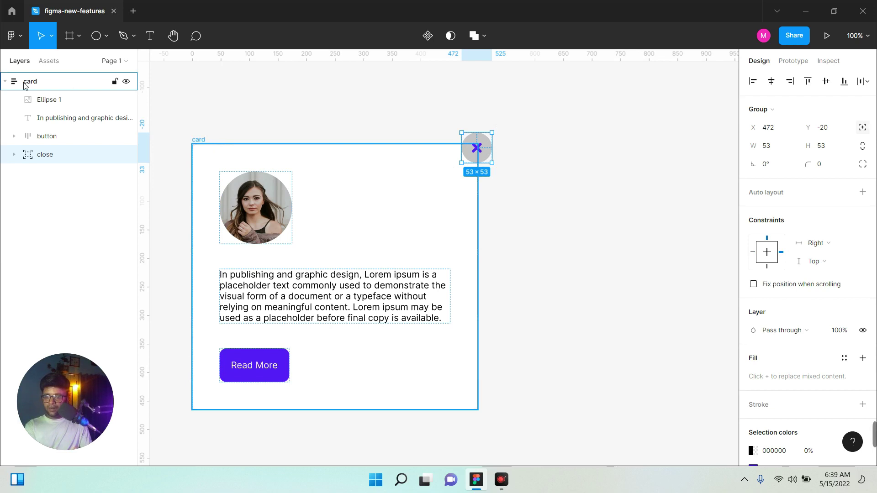
left_click(4, 82)
mouse_move(488, 217)
left_mouse_down()
mouse_move(464, 213)
mouse_move(541, 216)
mouse_move(401, 219)
mouse_move(468, 217)
left_mouse_up()
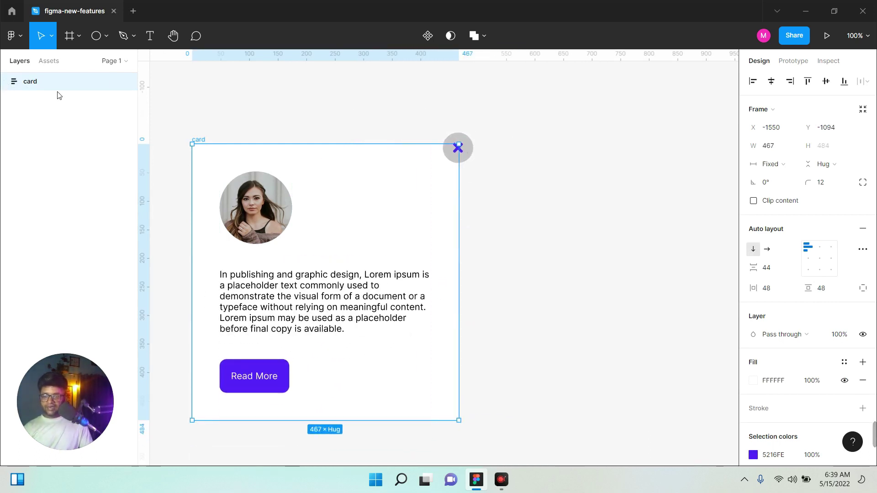
Move the close circle to the card's top-left corner at X -16.
left_click(5, 82)
left_click(61, 164)
key("shift+Left")
key("shift+Left")
key("shift+Left")
key("shift+Left")
key("shift+Left")
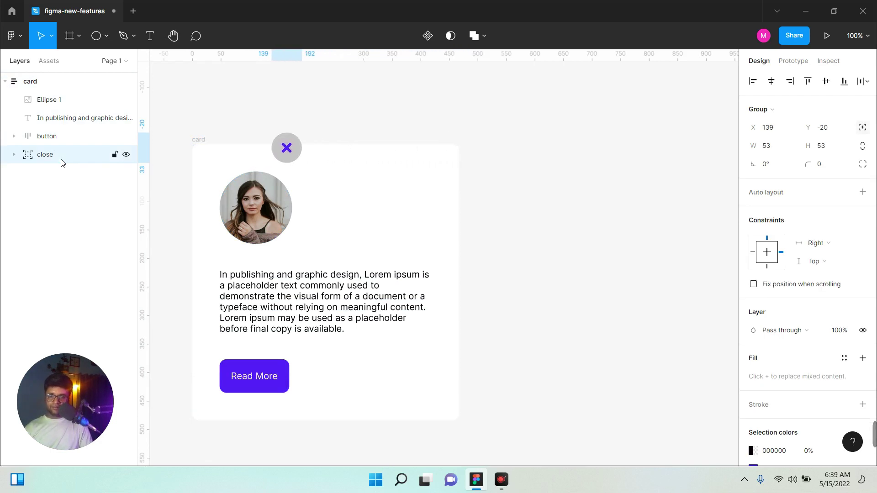
key("shift+Left")
key("shift+Left")
key("shift+Left")
key("shift+Left")
key("shift+Right")
key("Left")
key("Left")
key("Left")
key("Left")
key("Left")
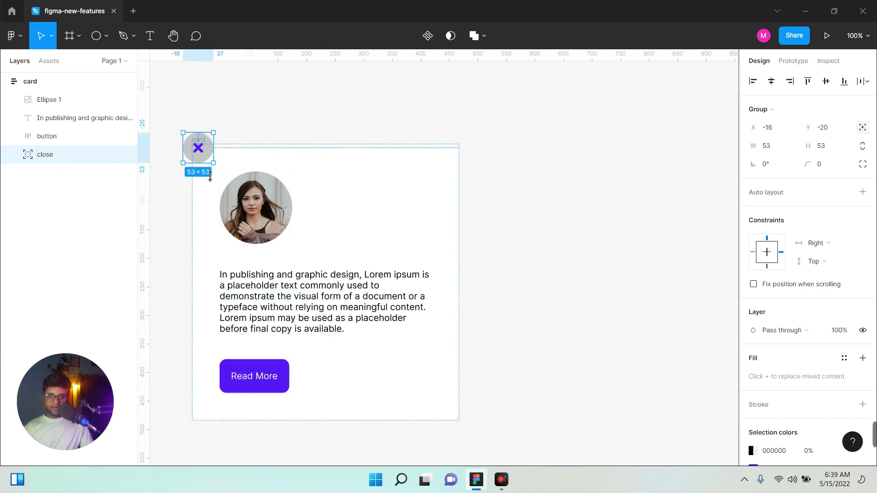
Narrow the card to 461 px and set the close circle's horizontal constraint to Left.
left_click(30, 82)
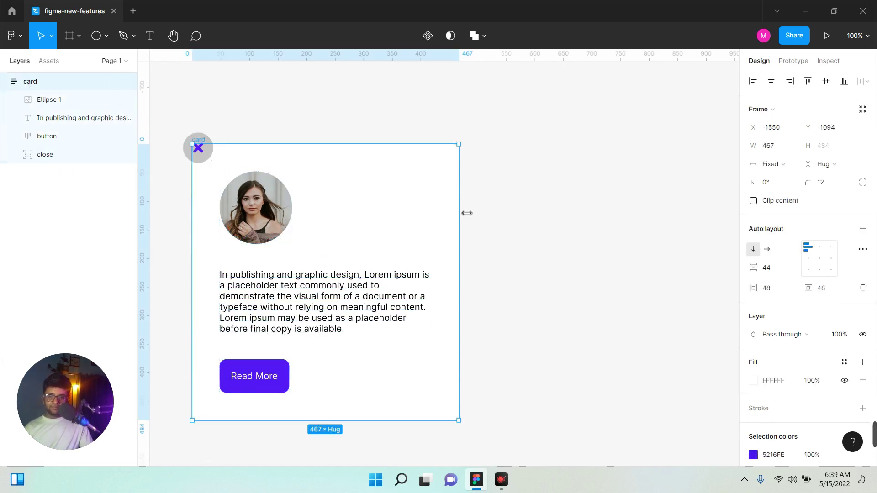
left_click_drag(465, 213, 464, 218)
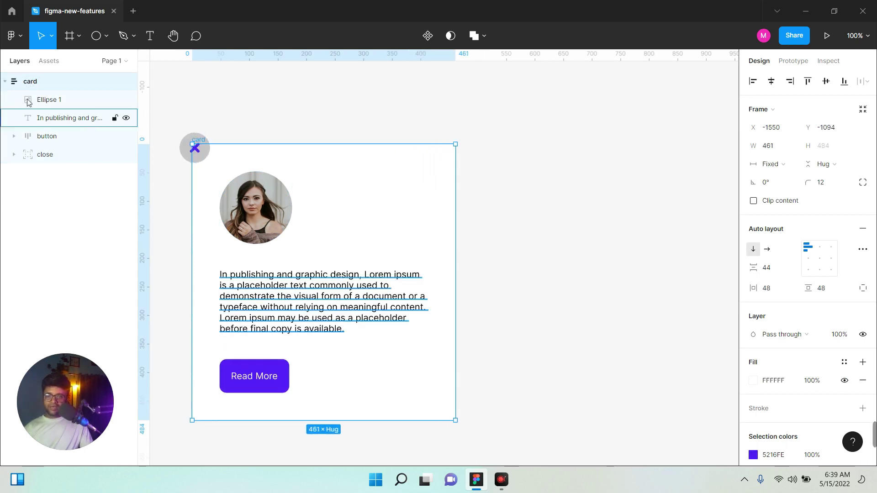
left_click(49, 157)
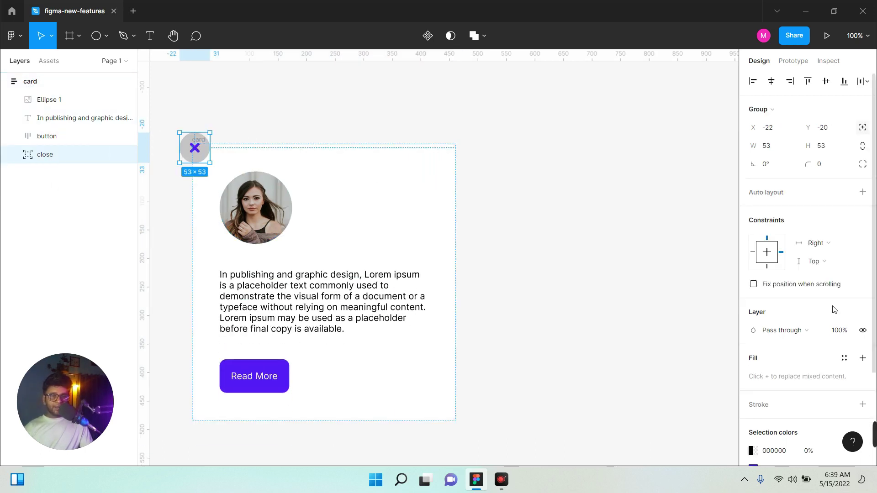
left_click(835, 243)
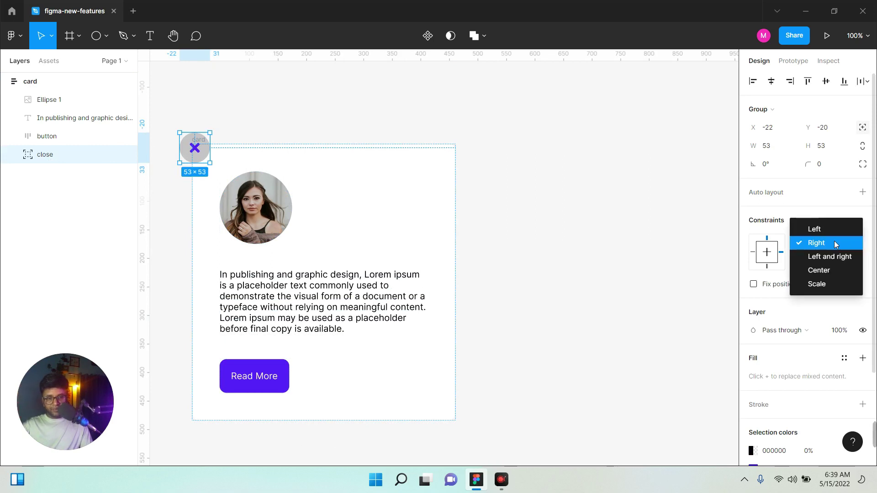
left_click(832, 229)
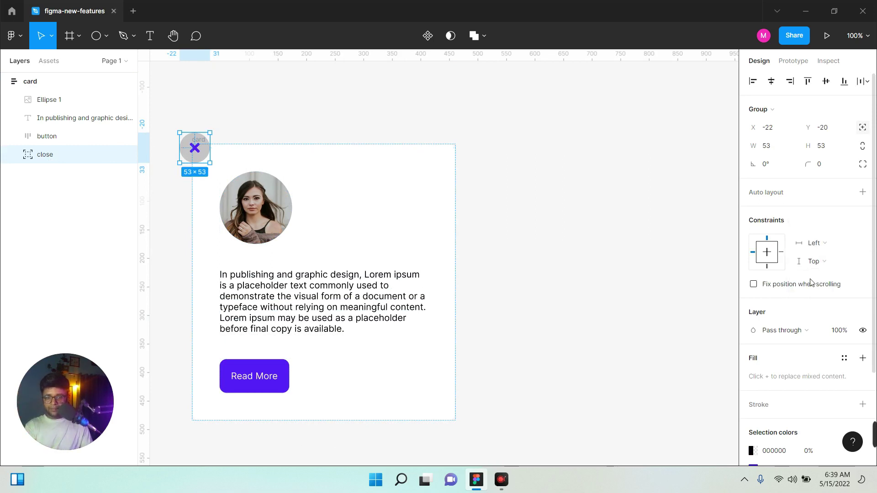
left_click(17, 83)
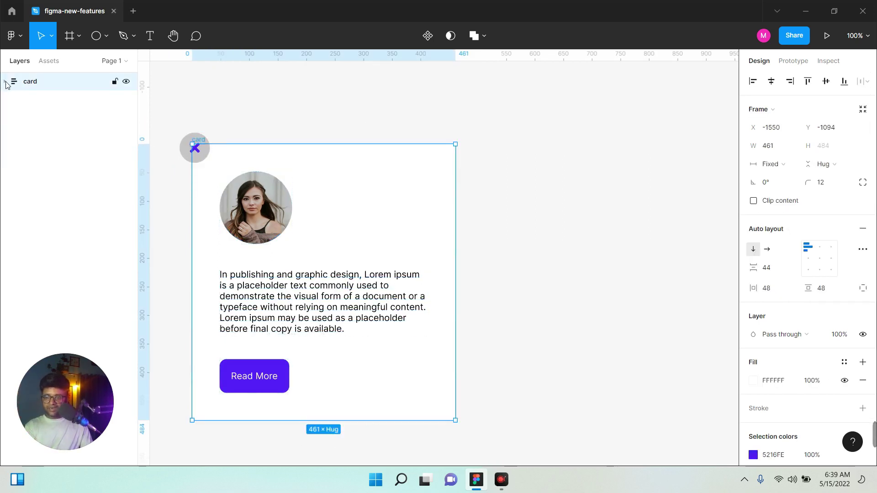
mouse_move(456, 218)
left_mouse_down()
mouse_move(404, 218)
mouse_move(453, 218)
left_mouse_up()
left_click(529, 211)
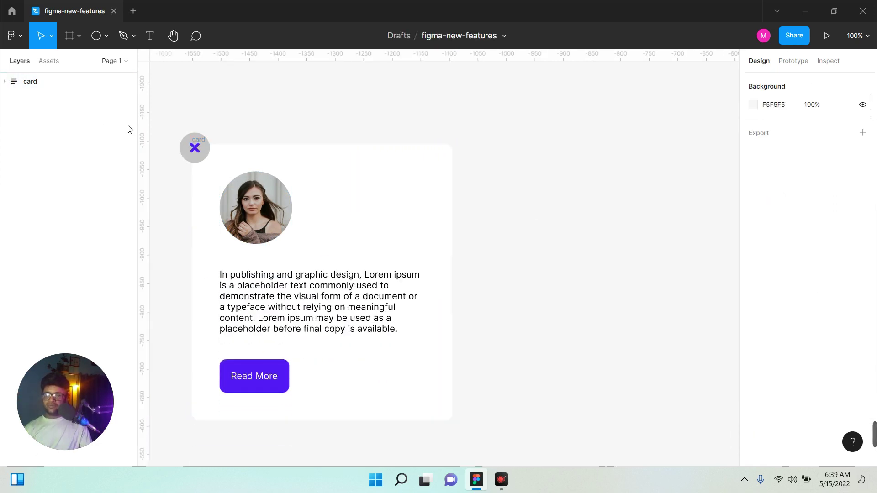
scroll(519, 215, "down", 1)
left_click(208, 136)
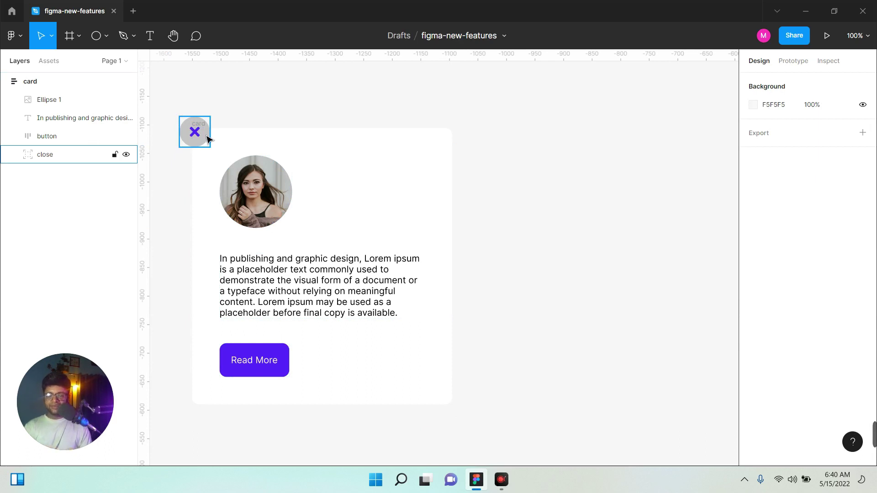